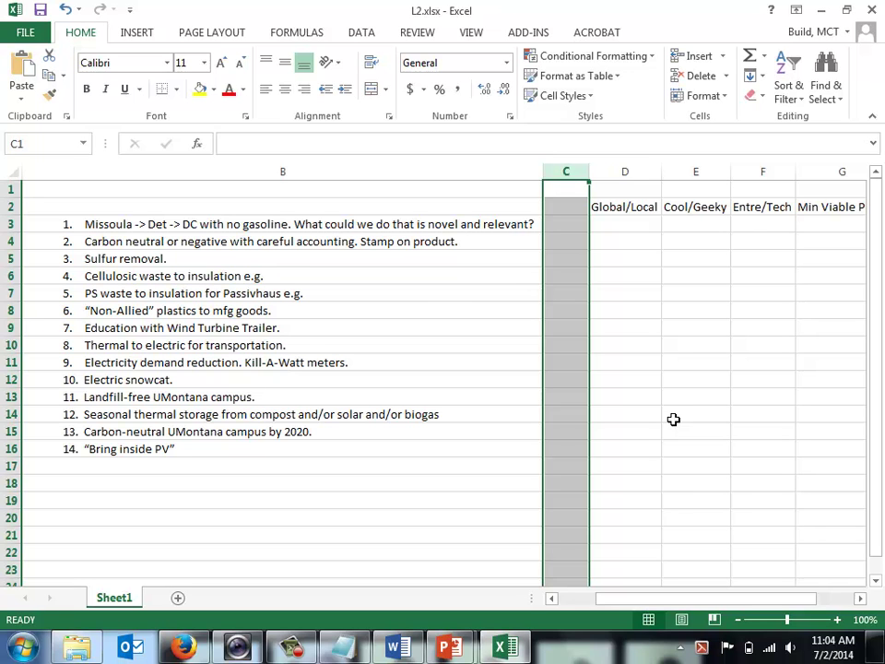
- Rate idea 1 in row 3 as L for Global/Local, G for Cool/Geeky, T for Entre/Tech and 0 for Min Viable Prod
left_click(621, 227)
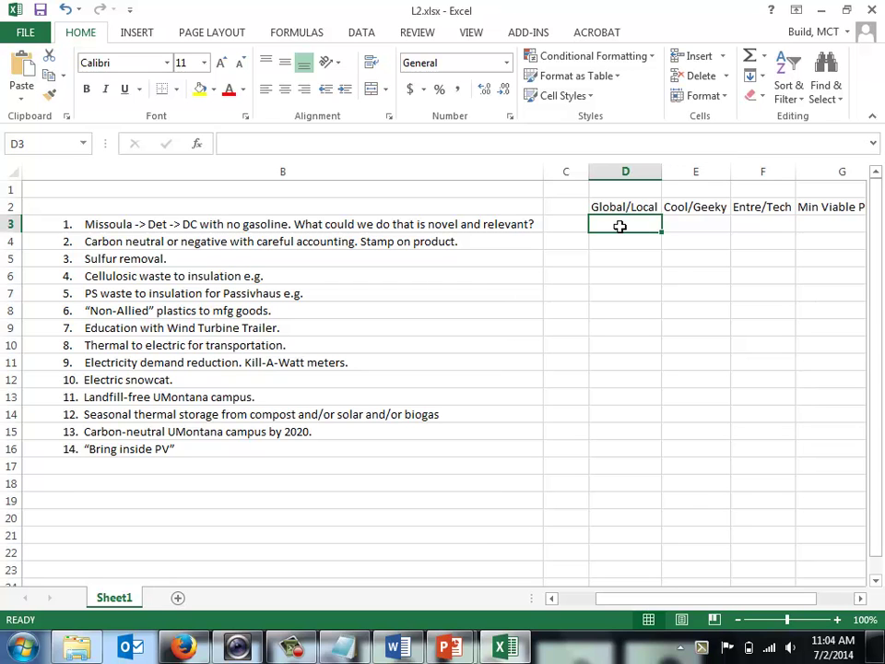
type("L")
key("Tab")
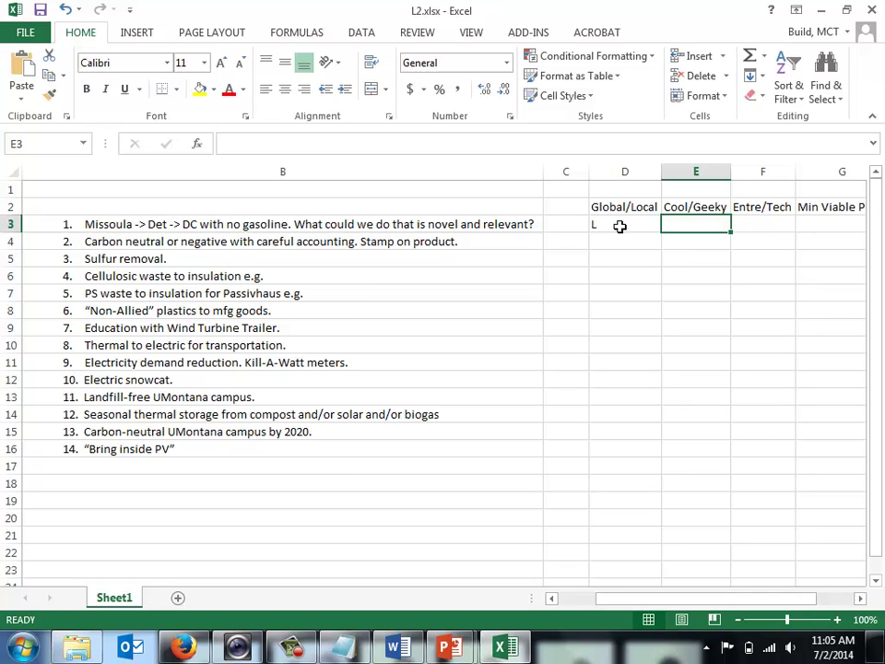
type("G")
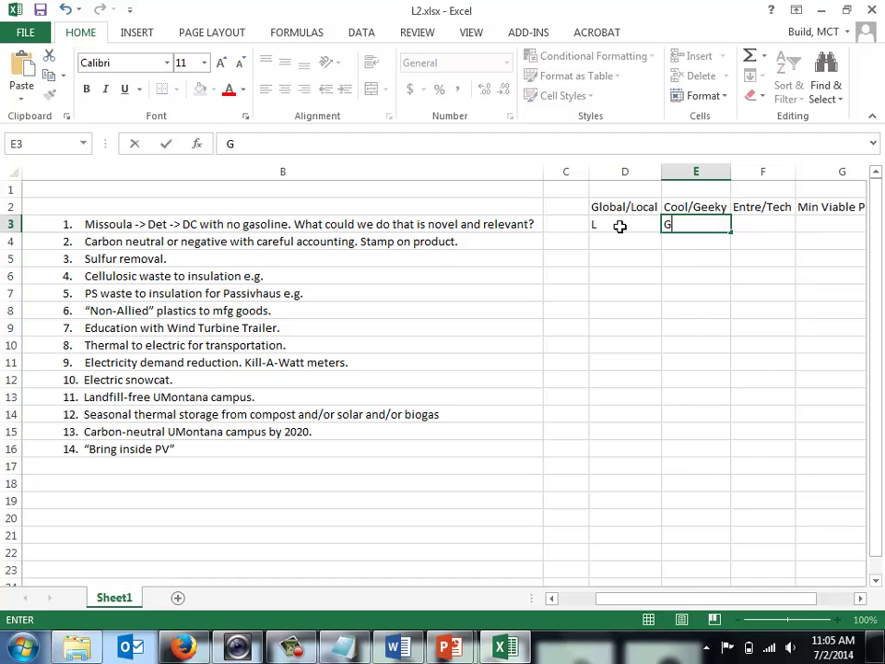
key("Tab")
type("T")
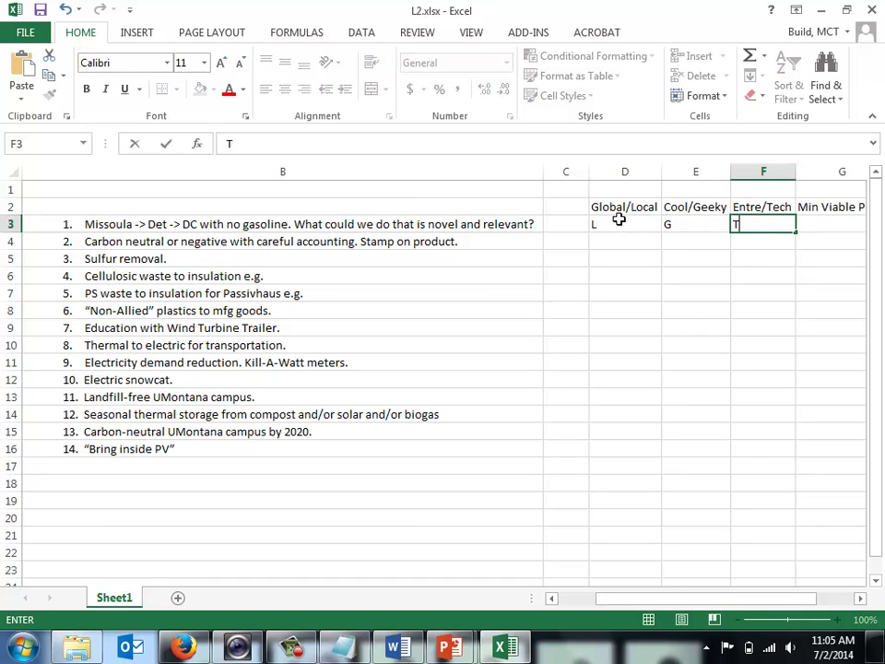
key("Tab")
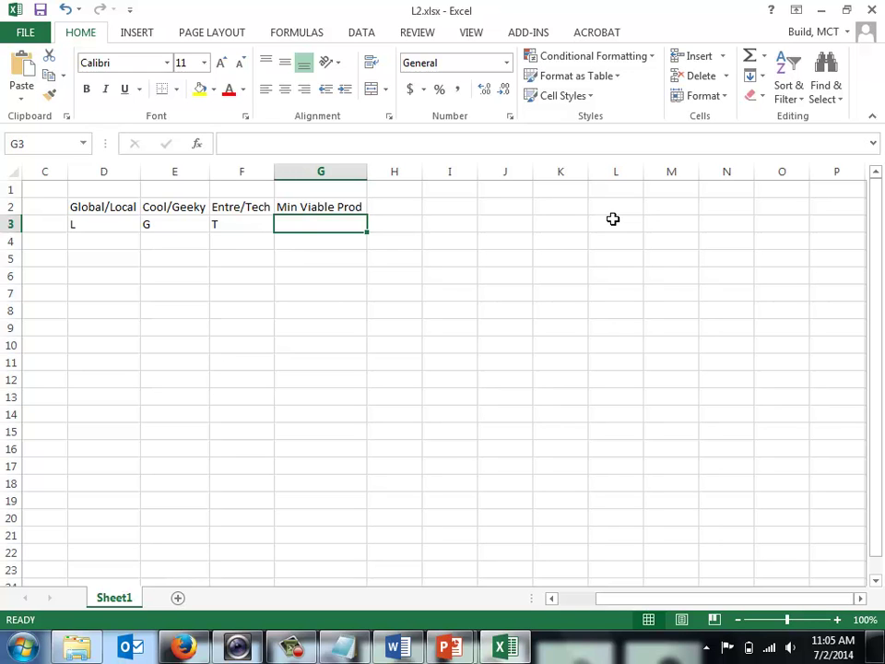
type("0")
key("Return")
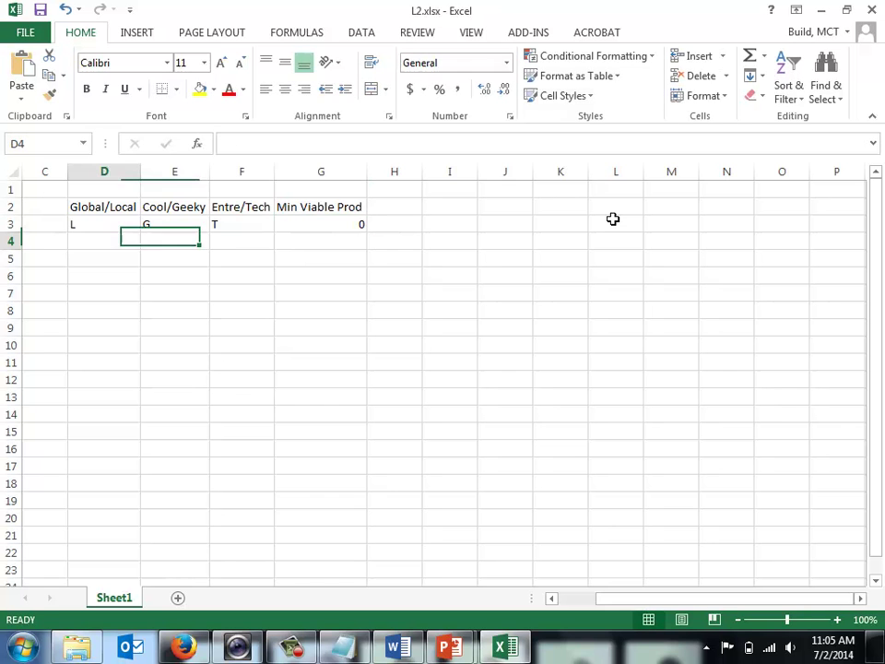
- Narrow column A to about half its width and make column B slightly narrower
key("Left")
key("Left")
key("Right")
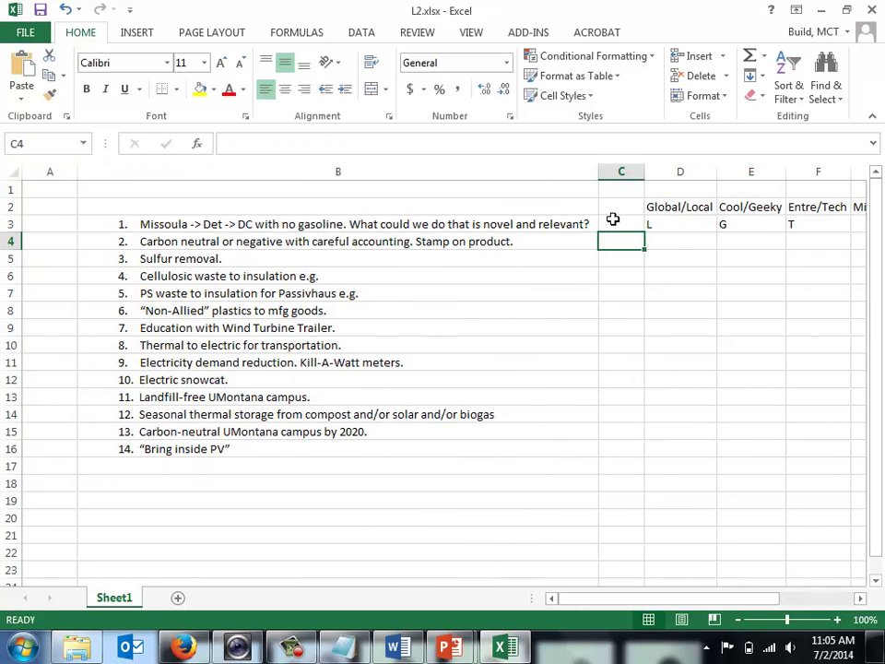
left_click_drag(77, 174, 51, 174)
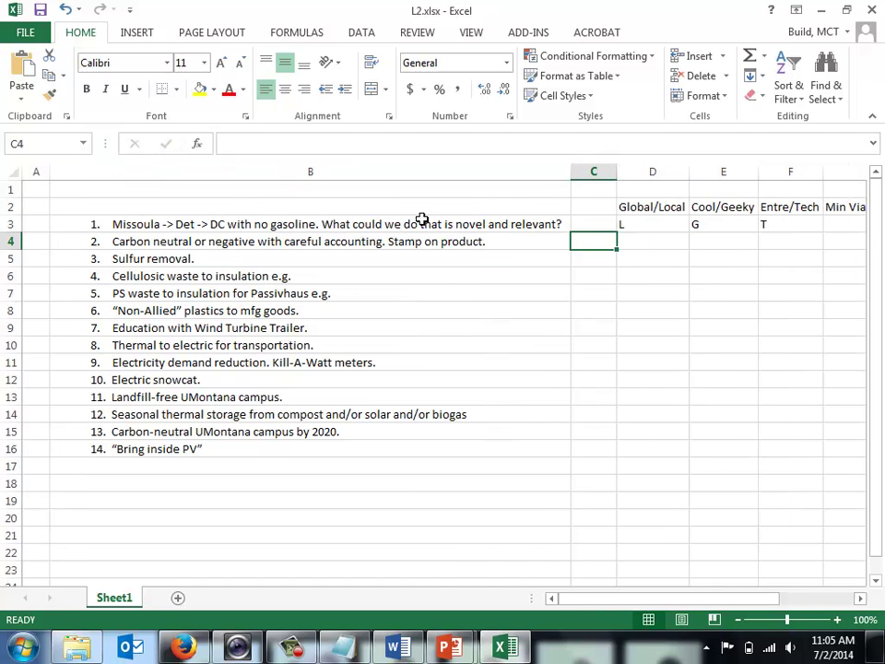
left_click_drag(571, 172, 543, 170)
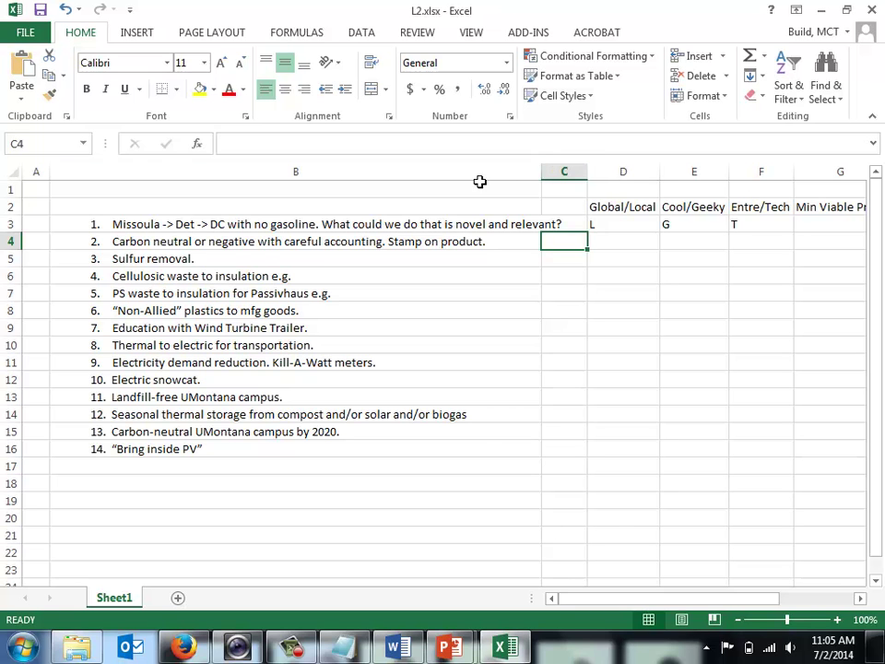
- Remove the closing question from idea 1 in cell B3 so that the text ends with "with no gasoline."
left_click(436, 225)
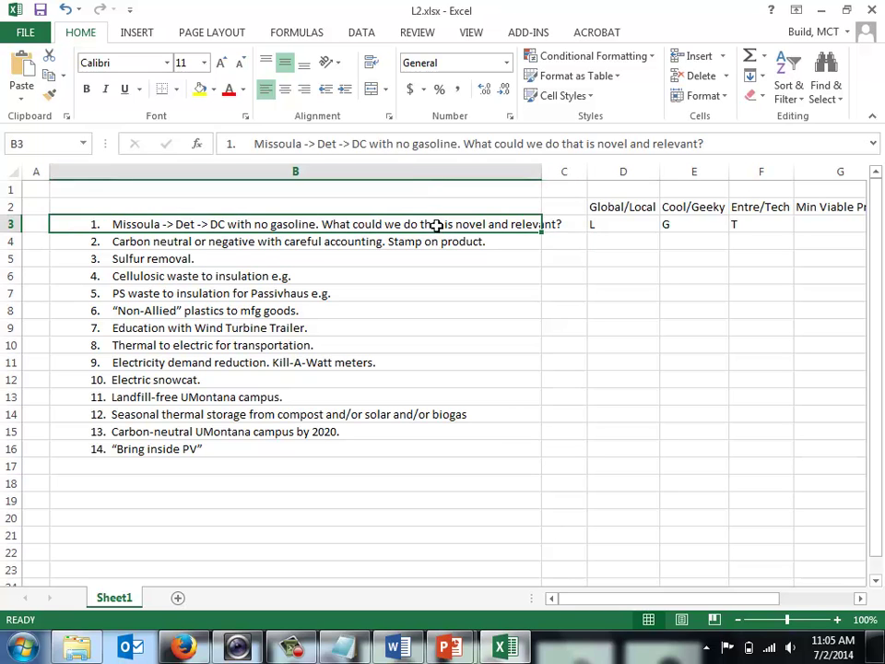
left_click(726, 143)
key("BackSpace")
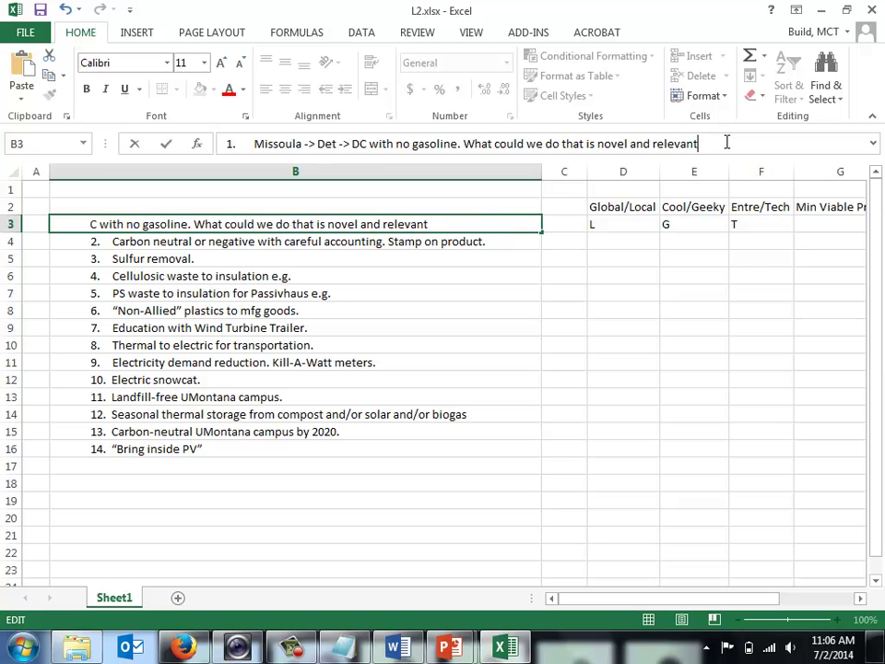
key("BackSpace")
key("BackSpace")
key("BackSpace")
key("BackSpace")
key("BackSpace")
key("BackSpace")
key("BackSpace")
key("BackSpace")
key("BackSpace")
key("BackSpace")
key("BackSpace")
key("BackSpace")
key("BackSpace")
key("BackSpace")
key("BackSpace")
key("BackSpace")
key("BackSpace")
key("BackSpace")
key("BackSpace")
key("BackSpace")
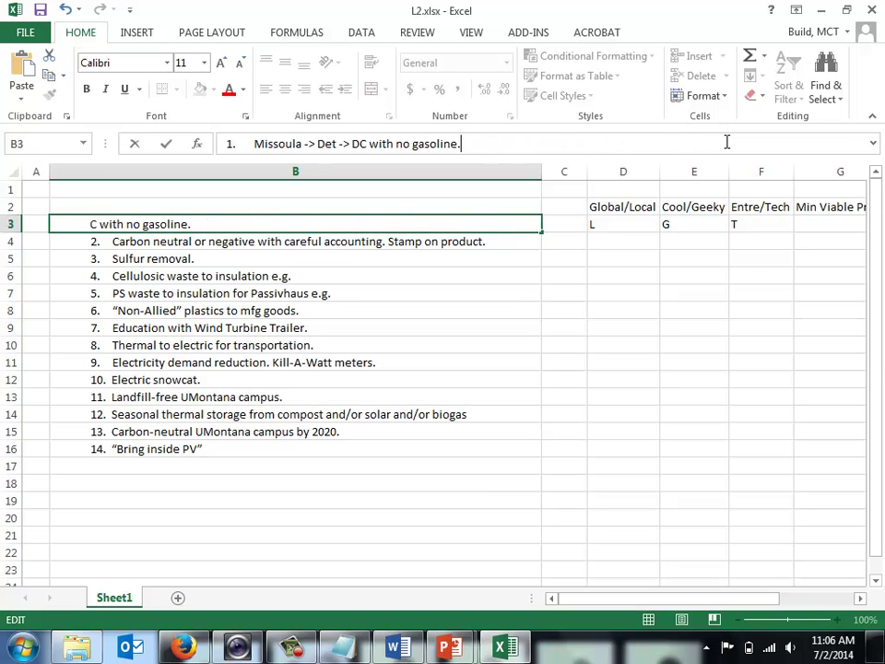
key("Return")
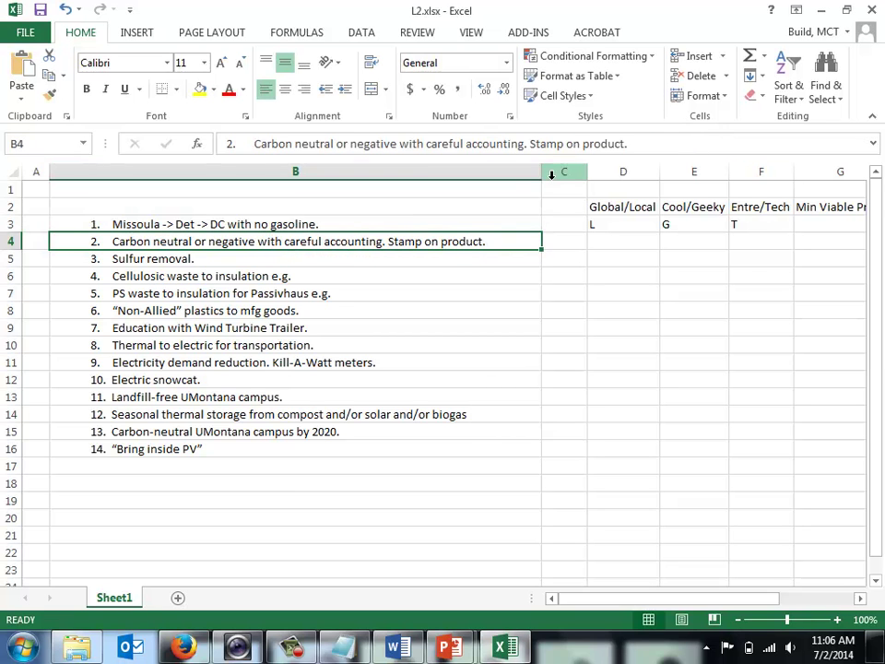
- Narrow column B to just fit its longest idea text and make column C slightly narrower
left_click_drag(541, 174, 503, 175)
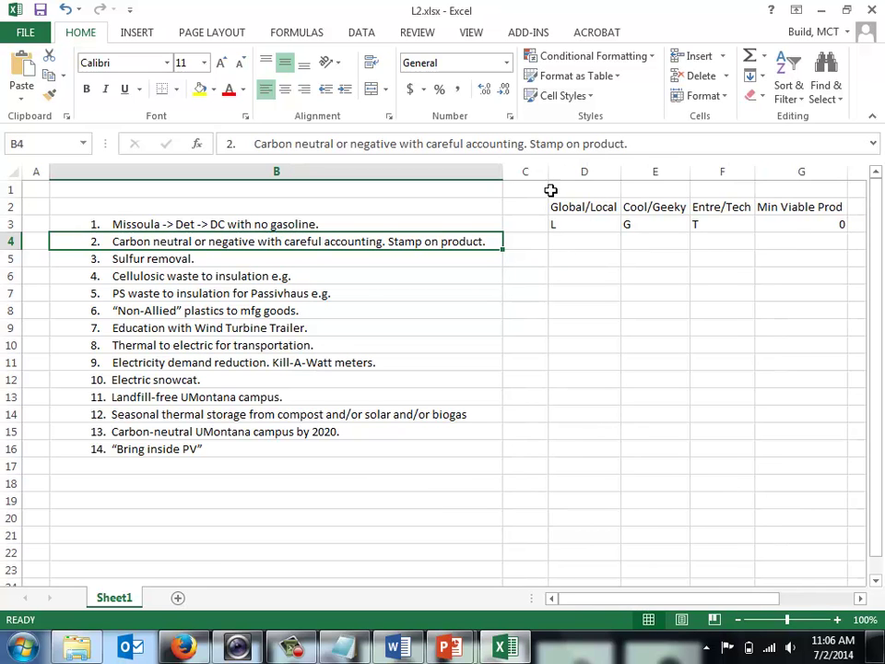
left_click_drag(545, 171, 539, 171)
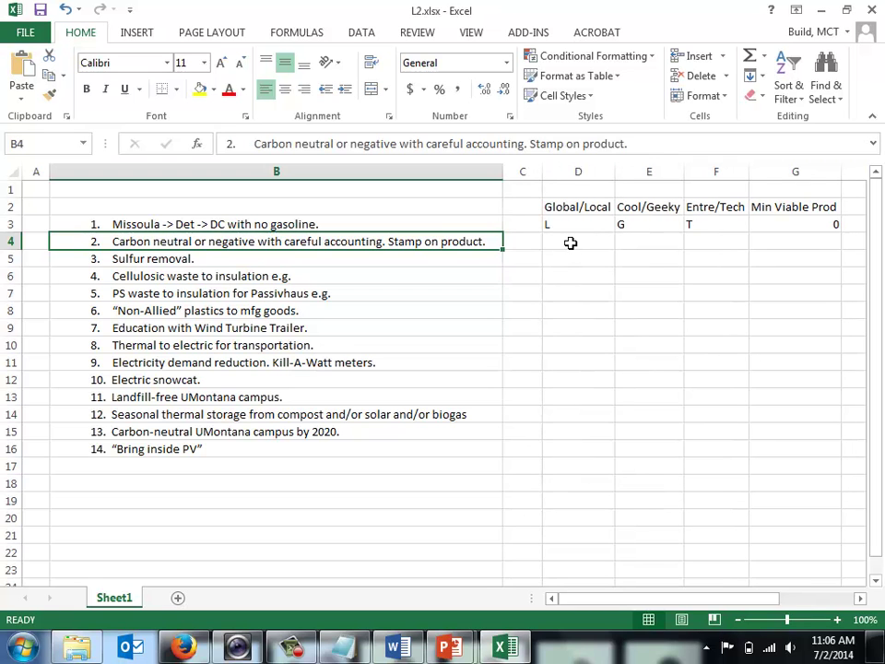
- Rate idea 2 in row 4 as G for Global/Local, C for Cool/Geeky, E for Entre/Tech and 4 for Min Viable Prod
left_click(570, 243)
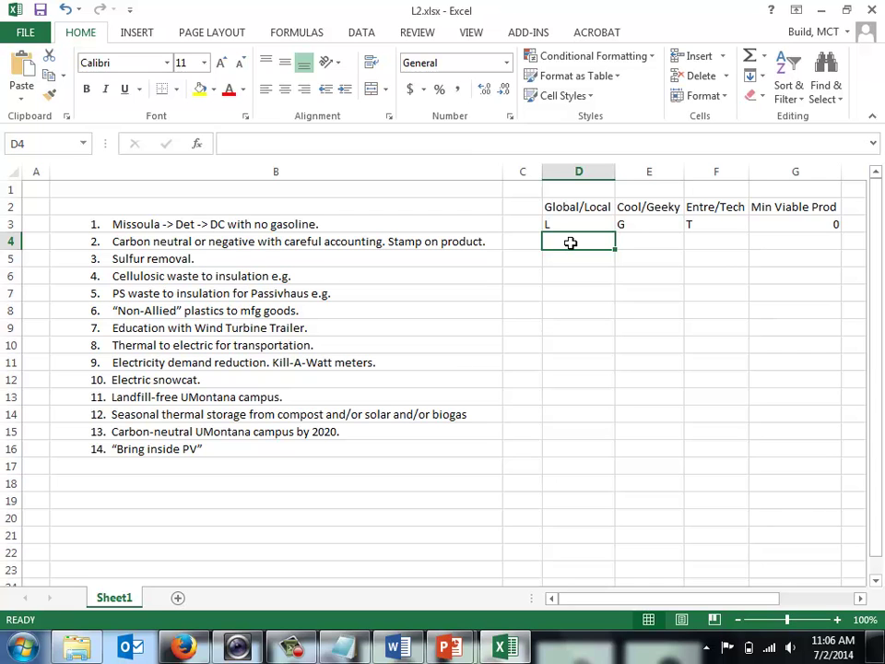
type("G")
key("Tab")
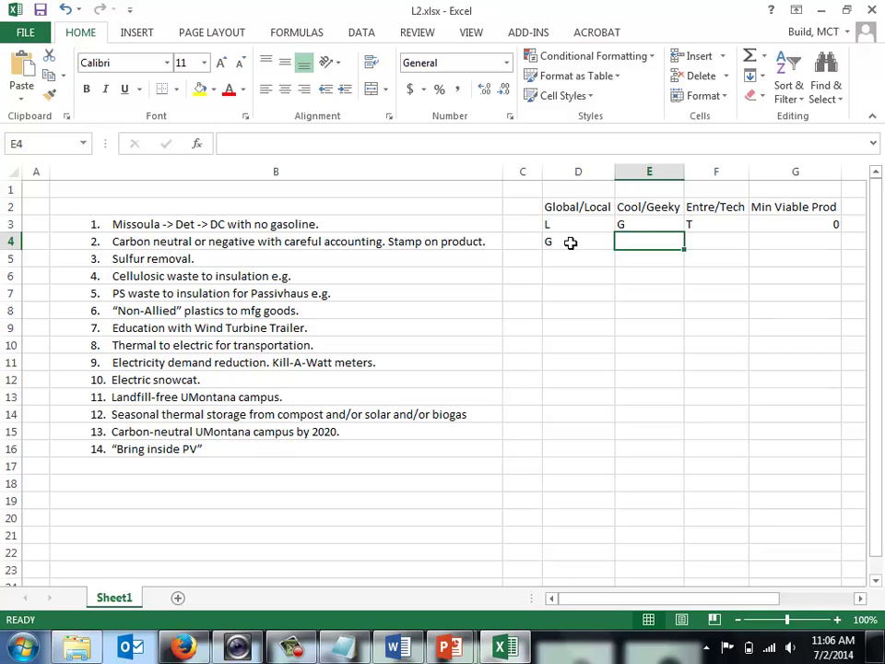
type("C")
key("Tab")
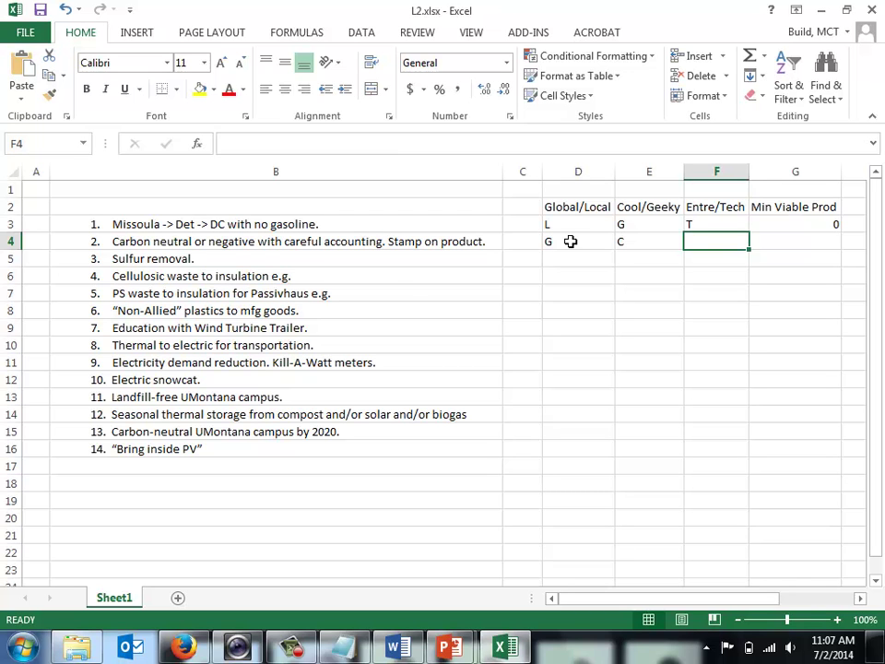
type("E")
key("Tab")
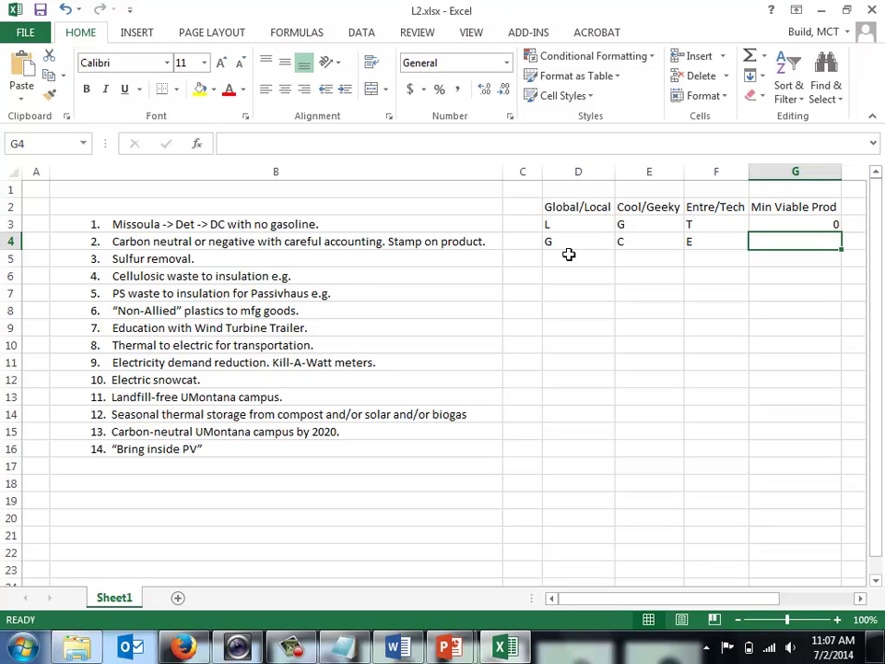
type("4")
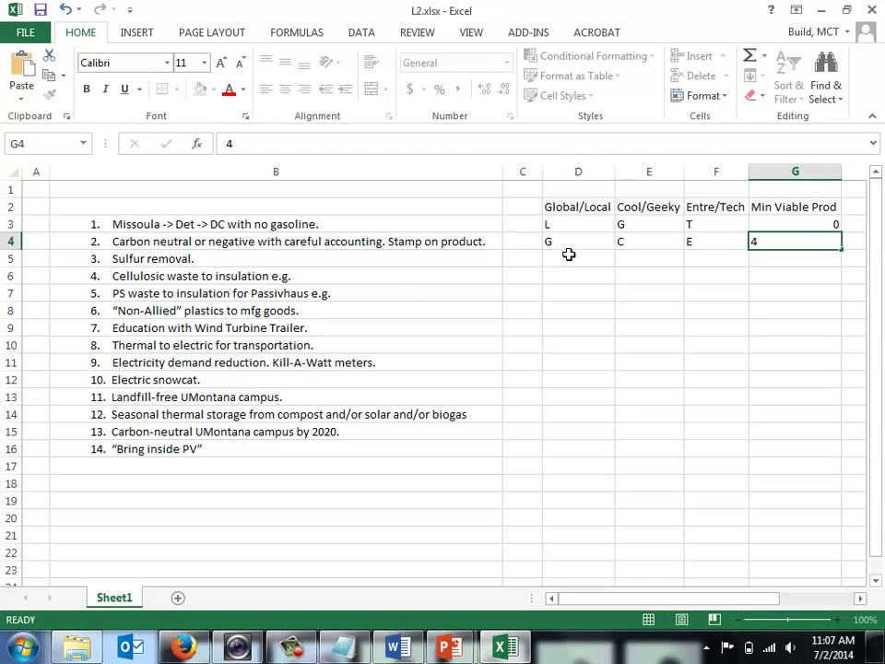
left_click(569, 254)
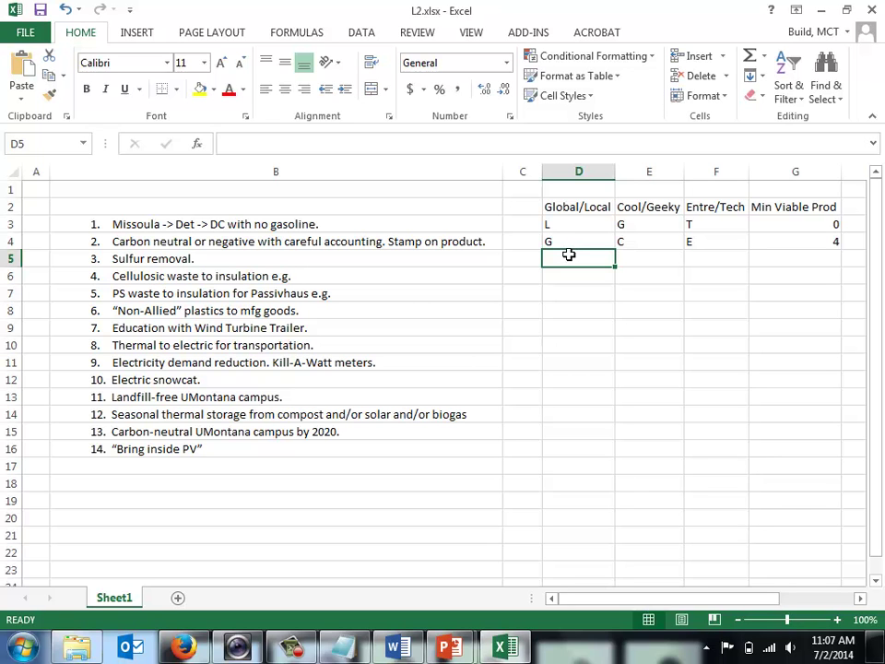
- Enter the scale note "0 = hard; 5 = easy" in cell G1 above the Min Viable Prod heading
right_click(771, 190)
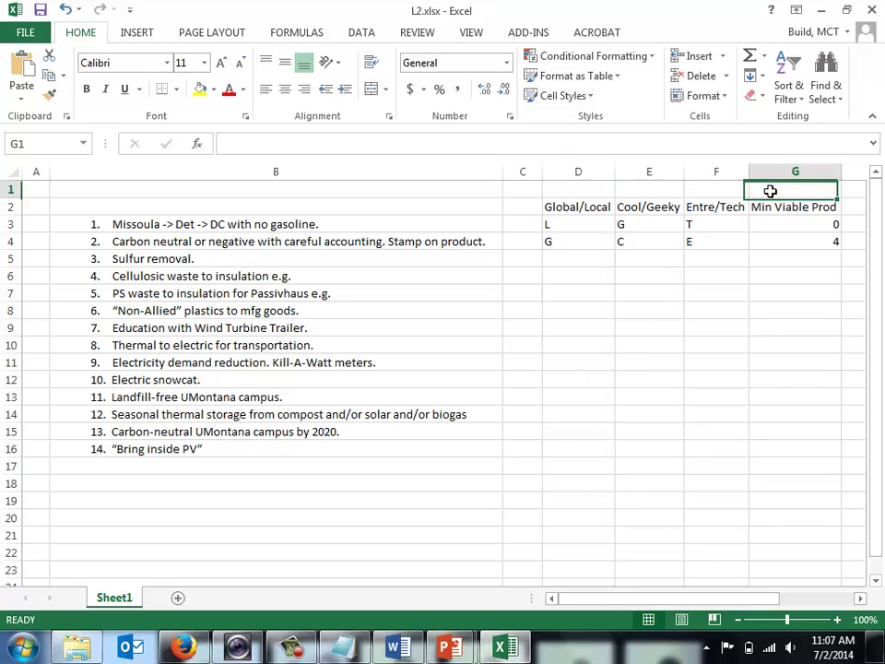
left_click(332, 140)
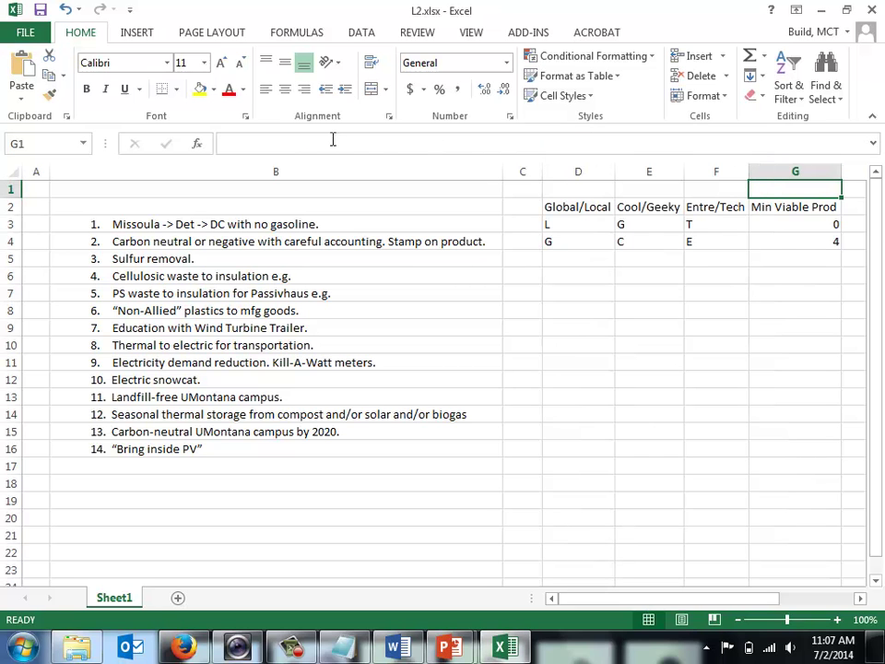
type("p")
key("BackSpace")
type("0 = ")
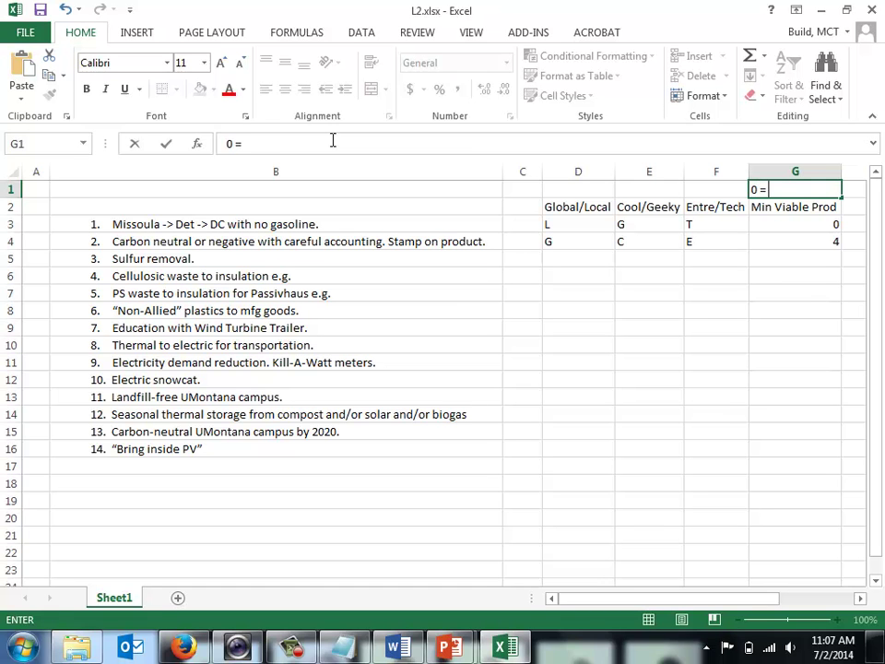
type("hard; 5 = easy")
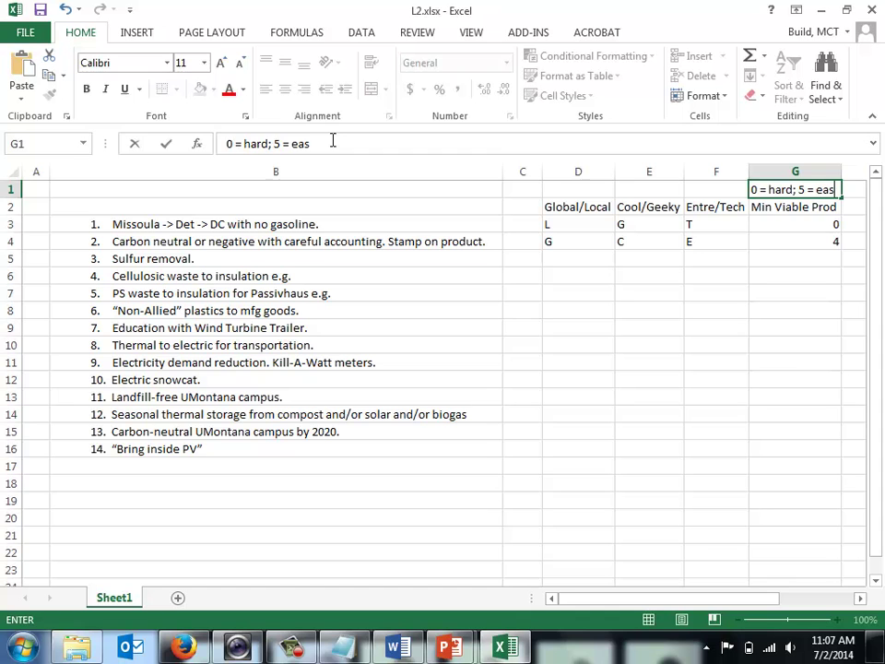
key("Return")
key("Down")
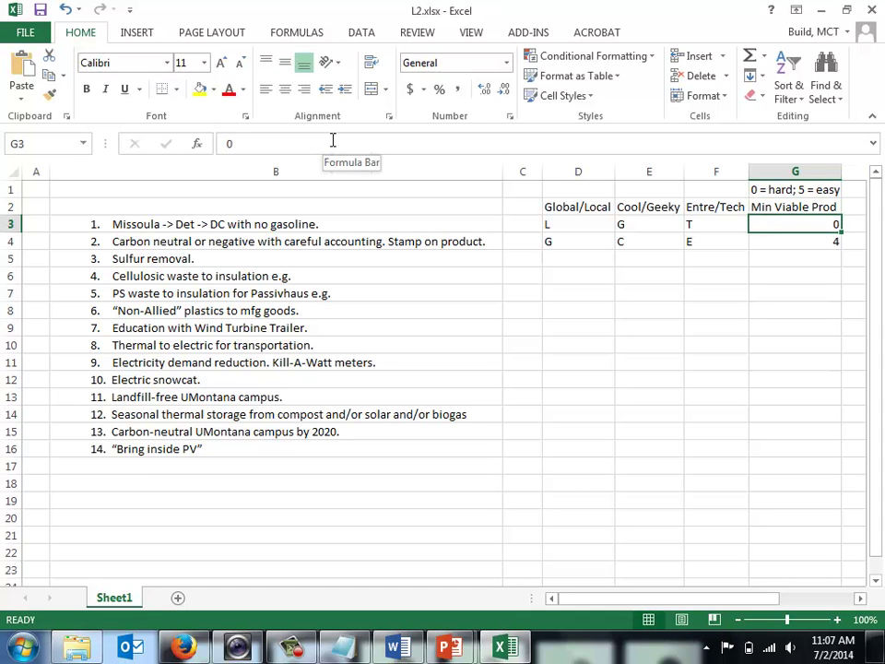
key("Down")
key("Down")
key("Left")
key("Left")
key("Left")
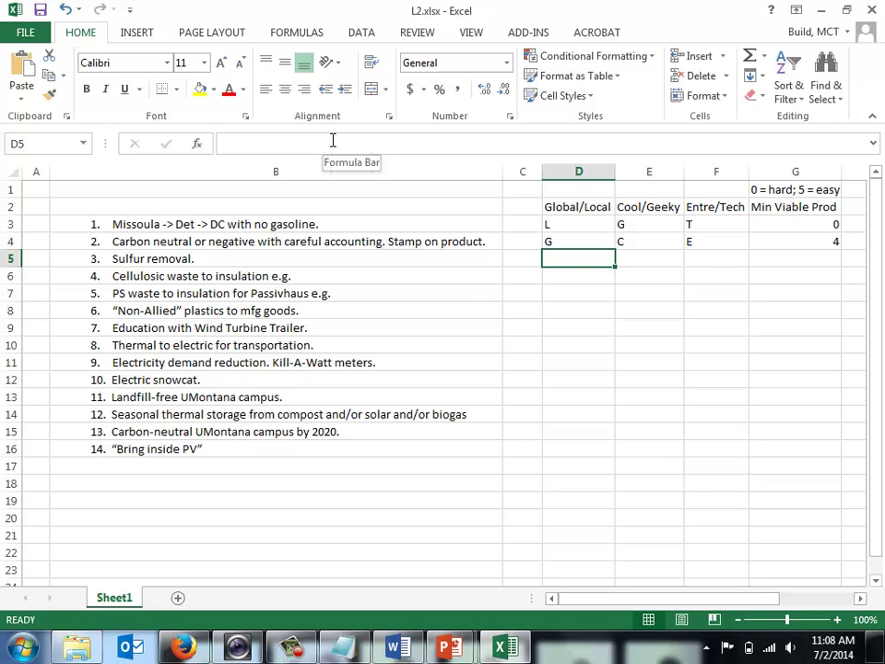
key("Up")
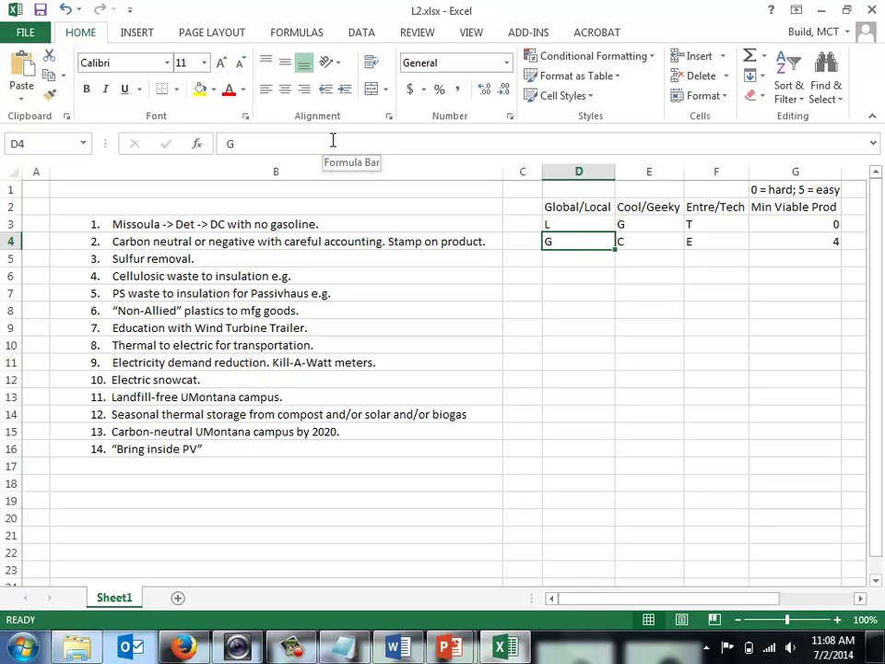
- Center the ratings of ideas 1 and 2 horizontally in cells D3:G4
left_click_drag(577, 221, 777, 239)
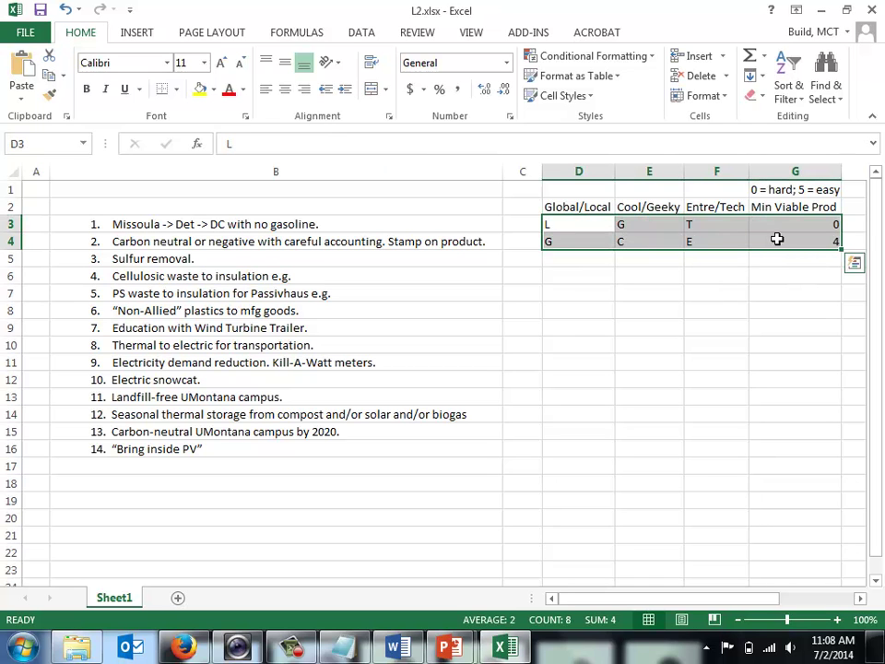
left_click(285, 89)
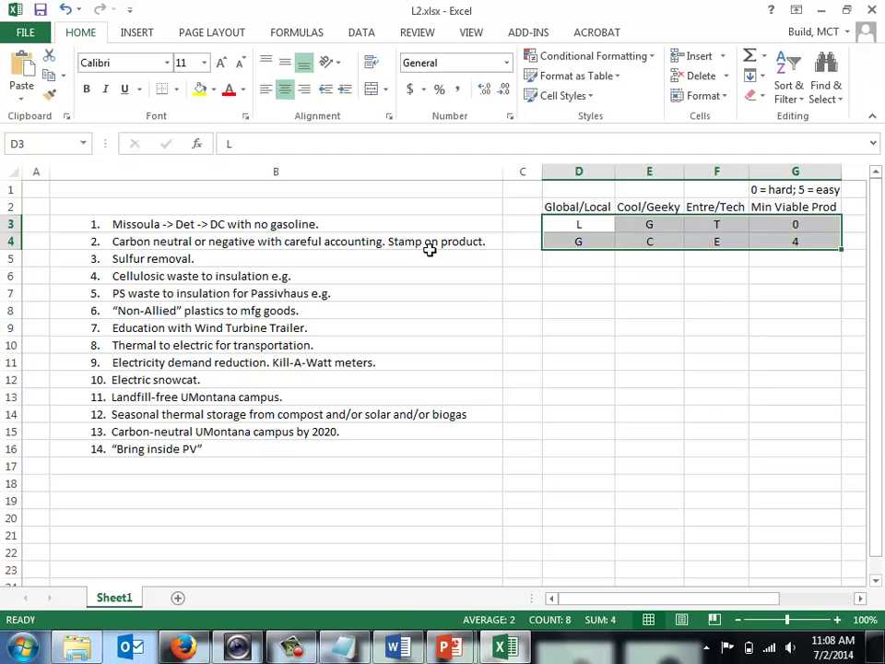
left_click(700, 262)
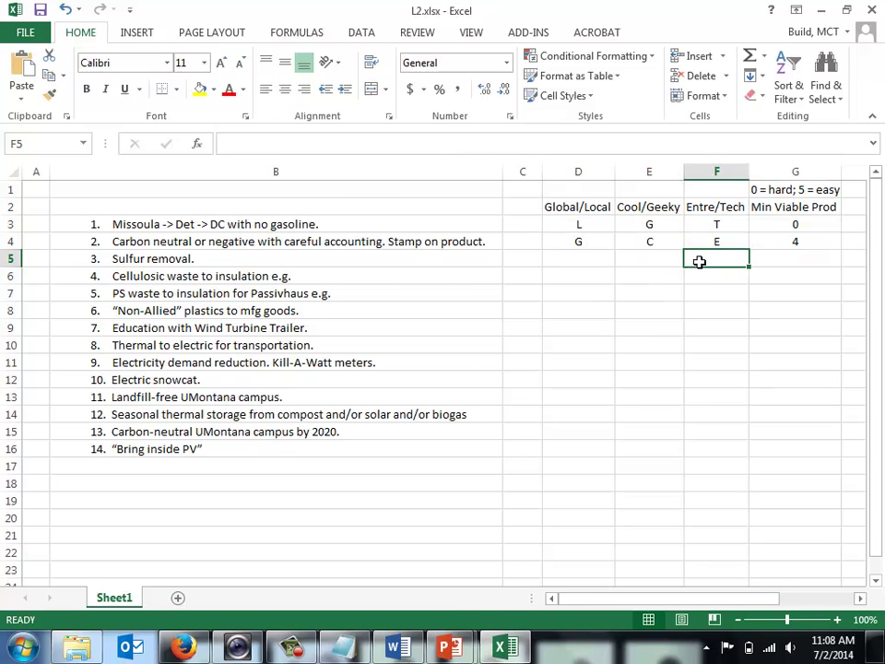
- Enter G as the Global/Local rating for the sulfur removal idea in cell D5
key("Left")
key("Left")
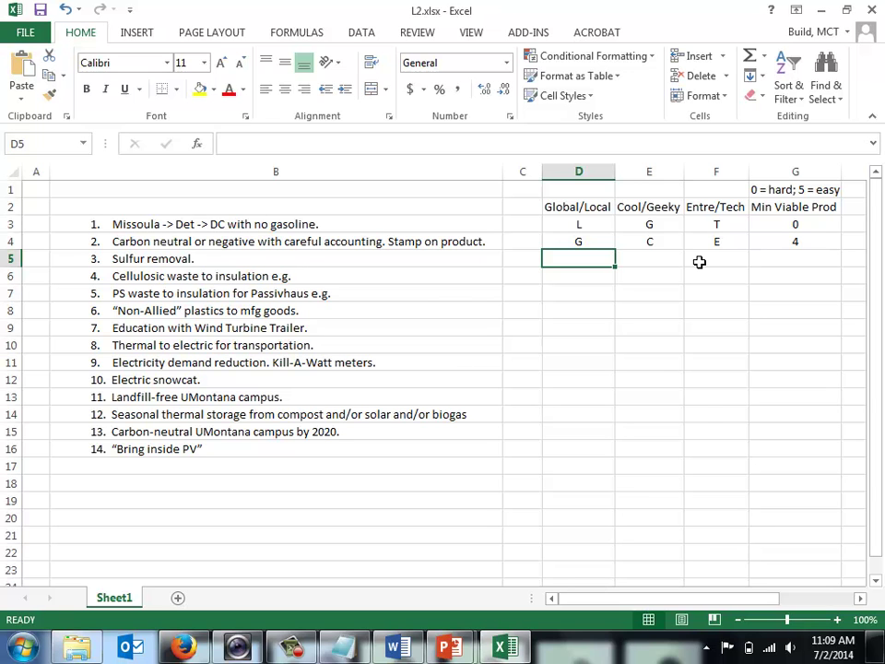
type("G")
key("Tab")
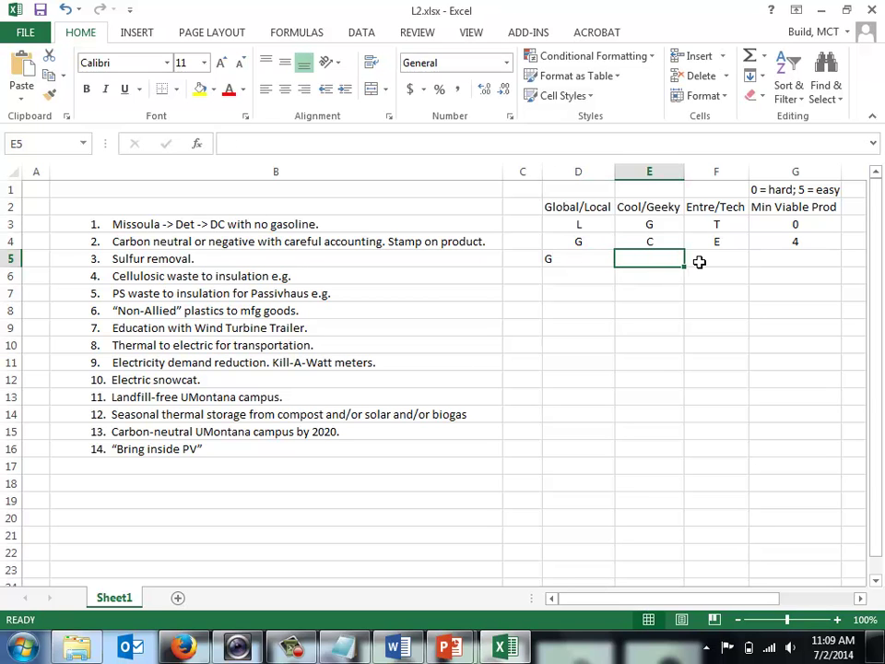
- Center the contents of the entire rating columns D through G horizontally
left_click_drag(600, 171, 794, 172)
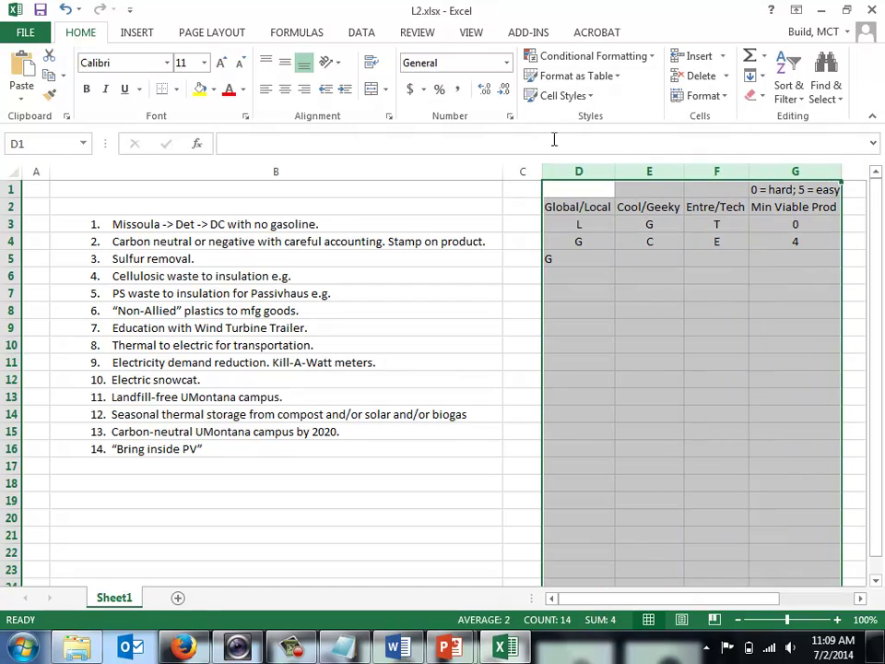
left_click(286, 92)
left_click(512, 346)
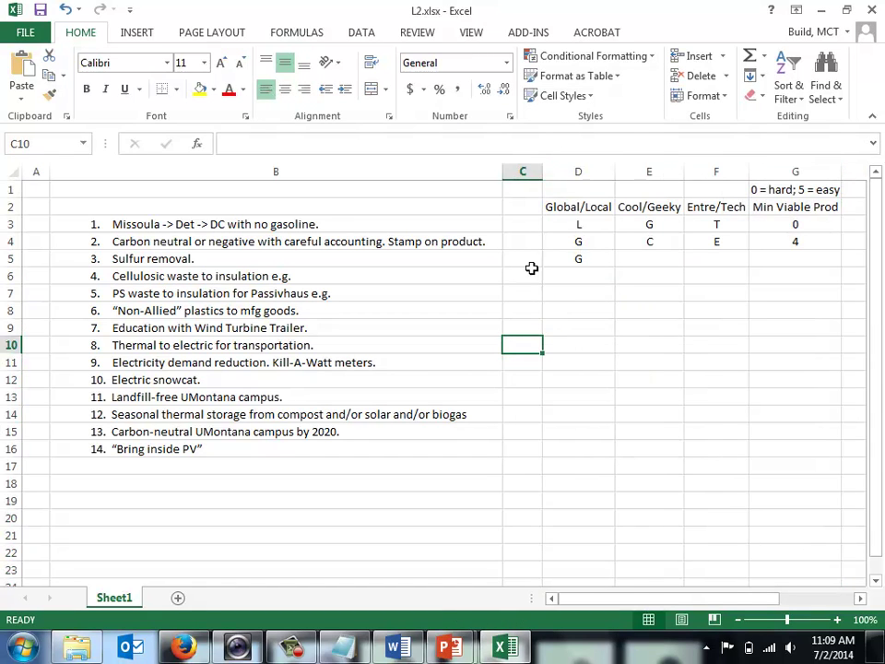
- Complete the sulfur removal ratings in row 5 with G for Cool/Geeky, T for Entre/Tech and 1 for Min Viable Prod
left_click(567, 263)
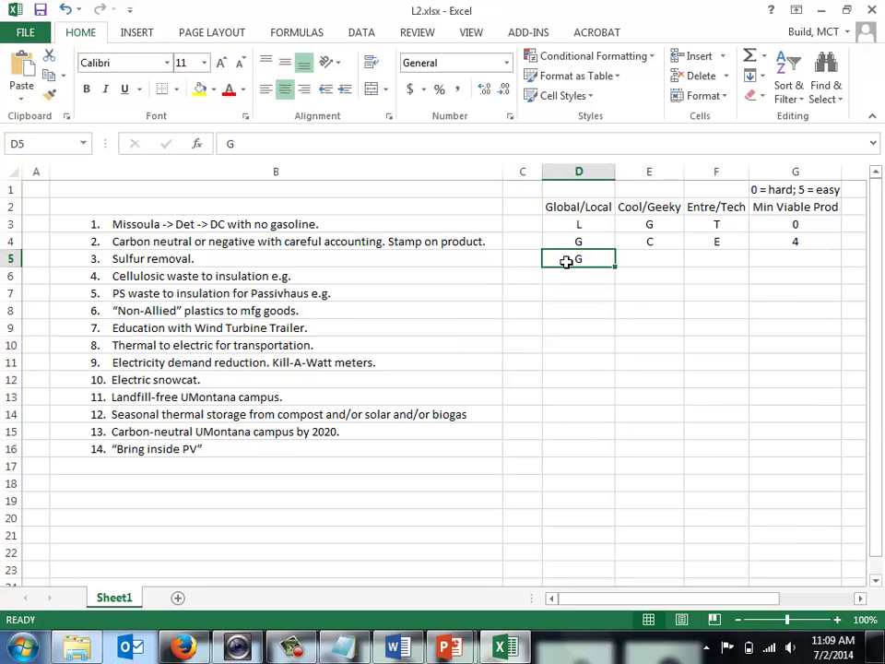
key("Tab")
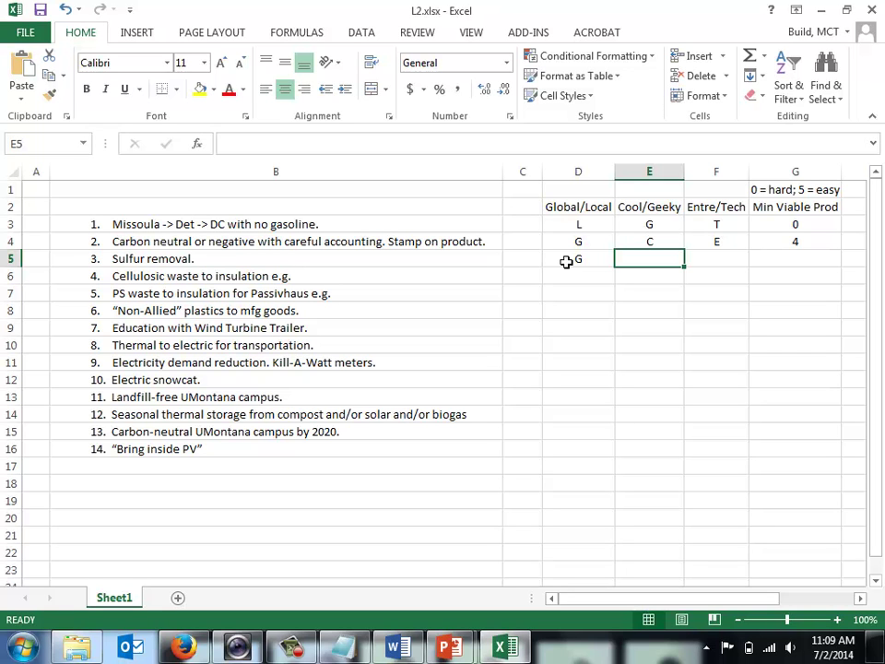
type("G")
key("Tab")
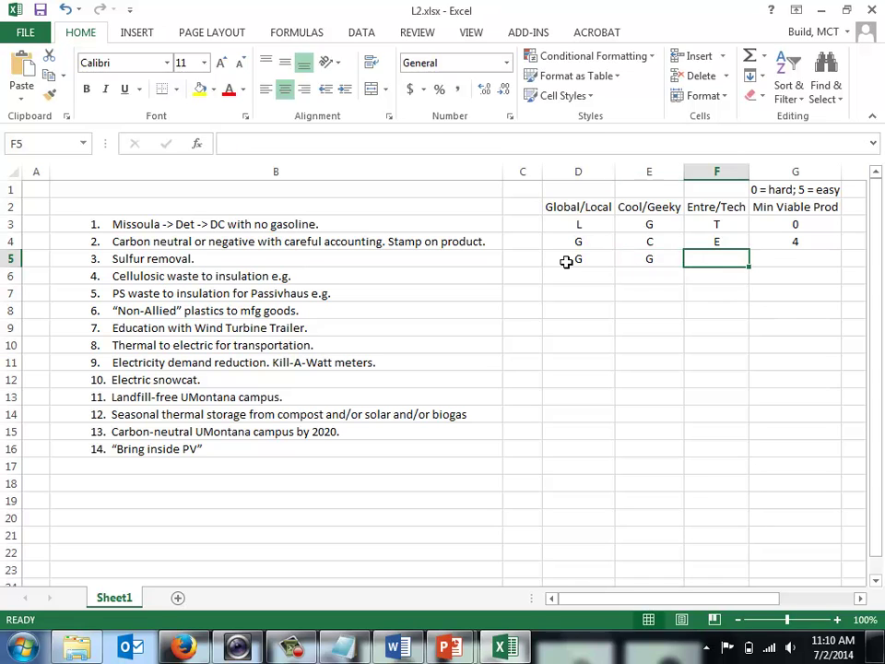
type("T")
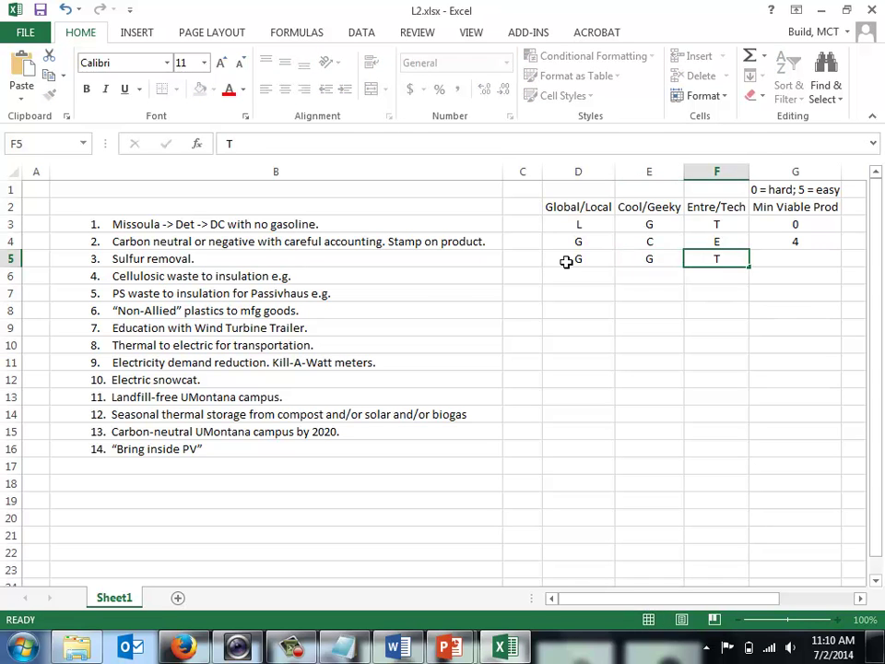
key("Tab")
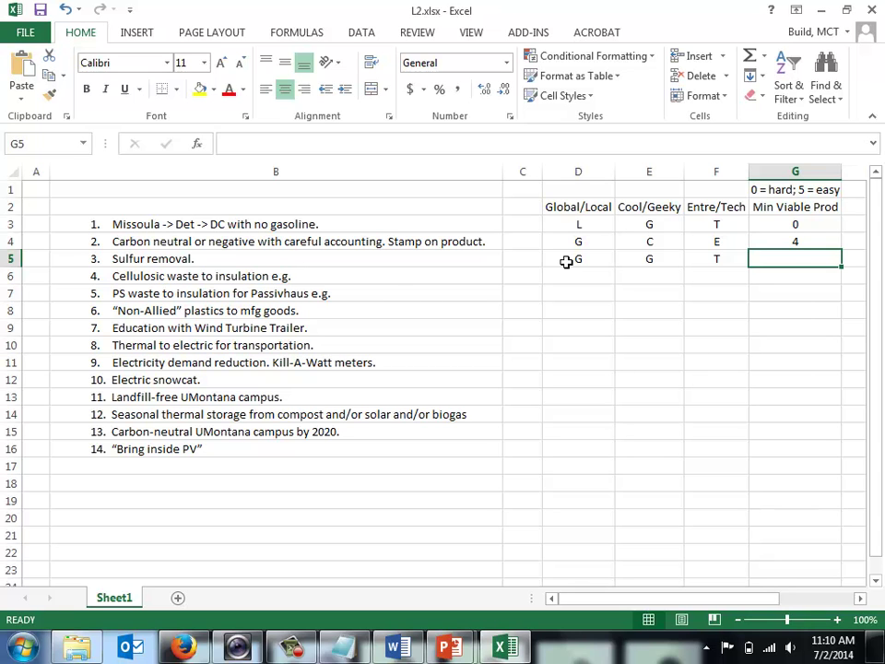
type("1")
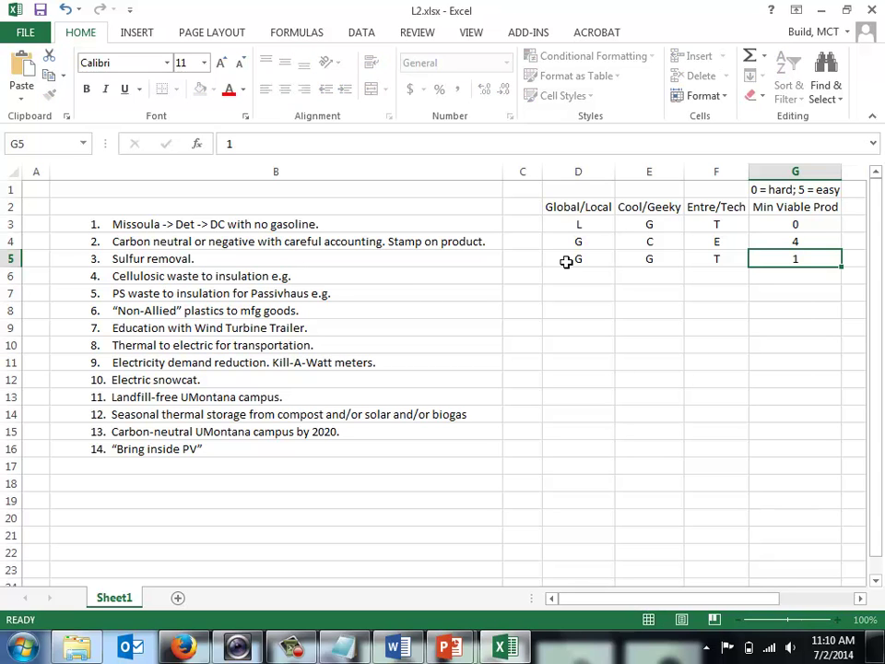
key("Return")
- Rate the cellulosic waste to insulation idea in row 6 as L for Global/Local and G for Cool/Geeky
key("Left")
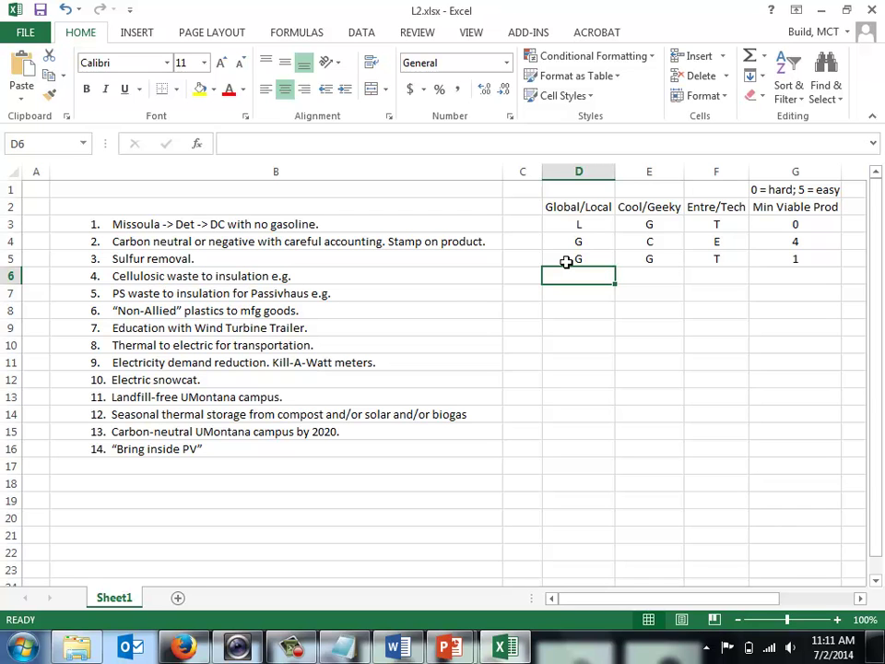
type("L")
key("Tab")
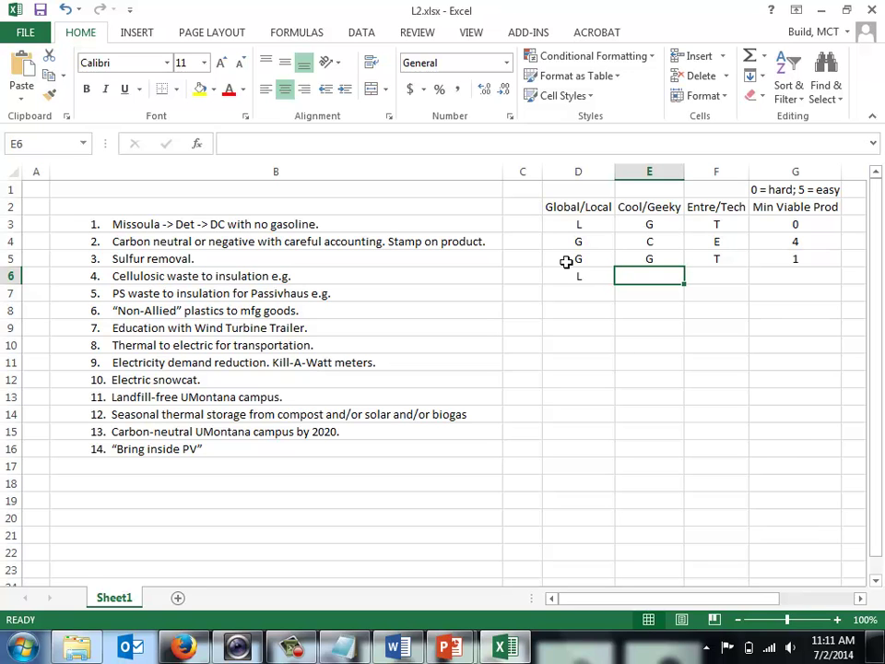
type("g")
key("BackSpace")
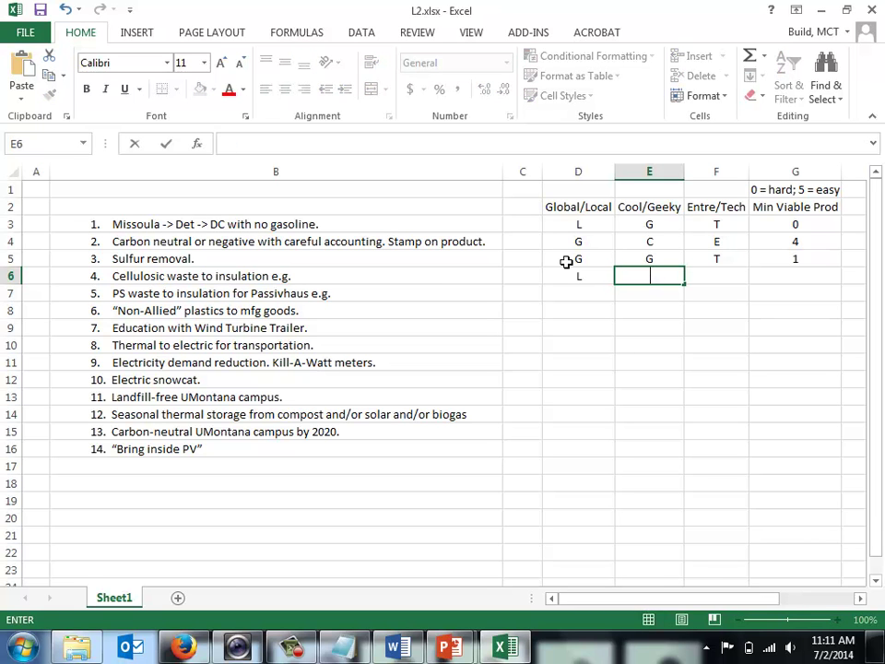
type("G")
key("Tab")
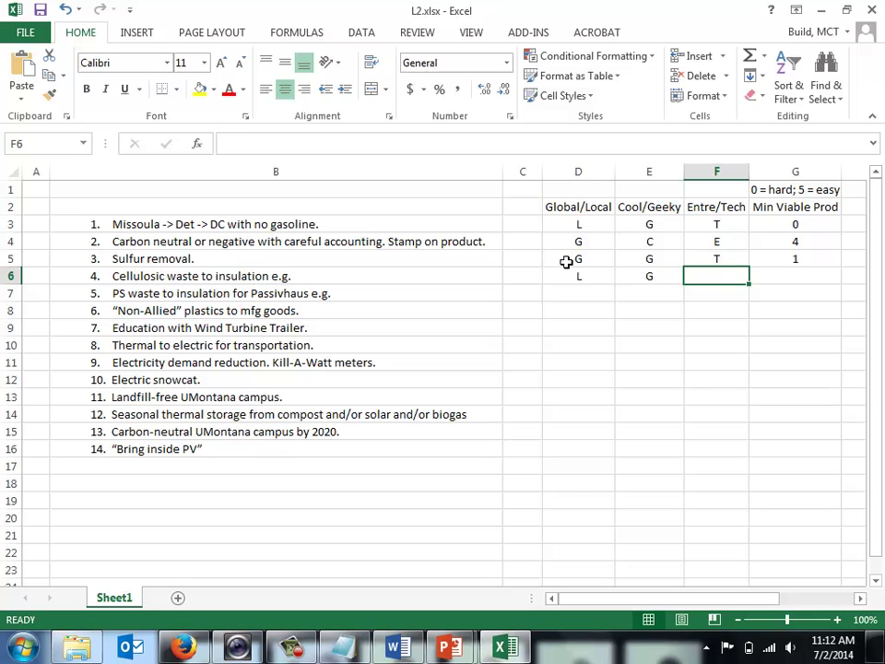
- Enter E for Entre/Tech and 4 for Min Viable Prod for the cellulosic waste idea in cells F6:G6
type("e")
key("BackSpace")
type("E")
key("Tab")
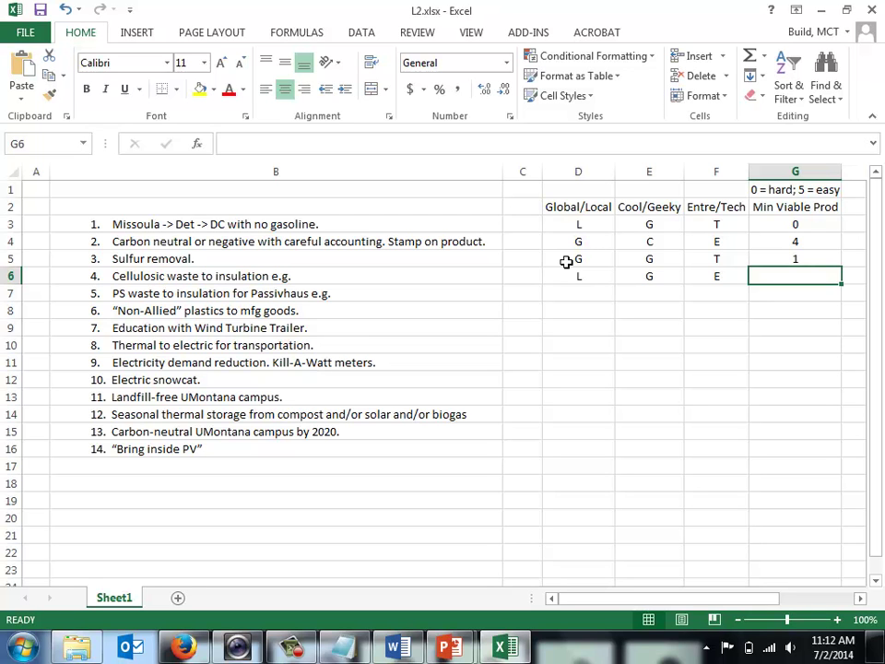
type("4")
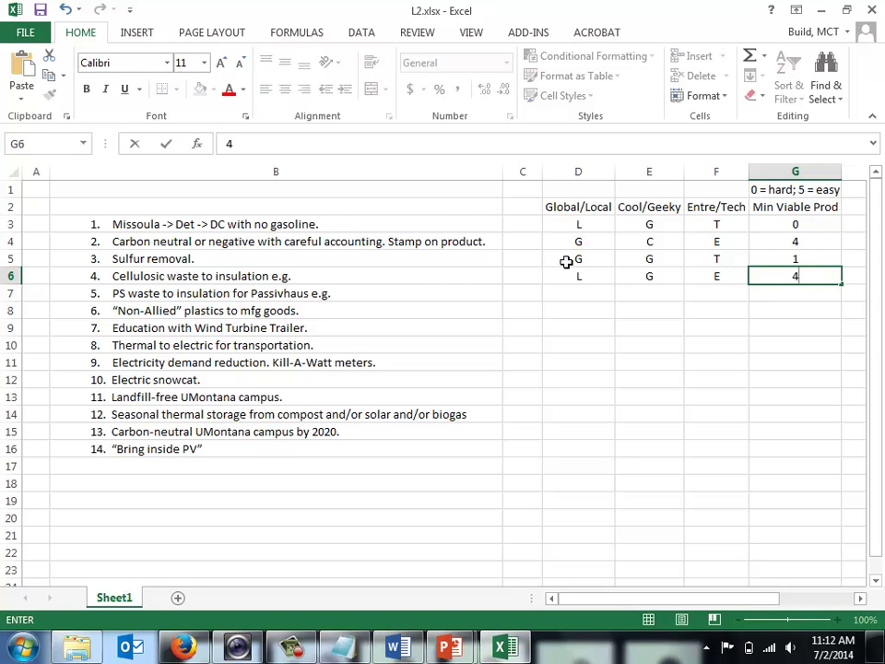
key("Return")
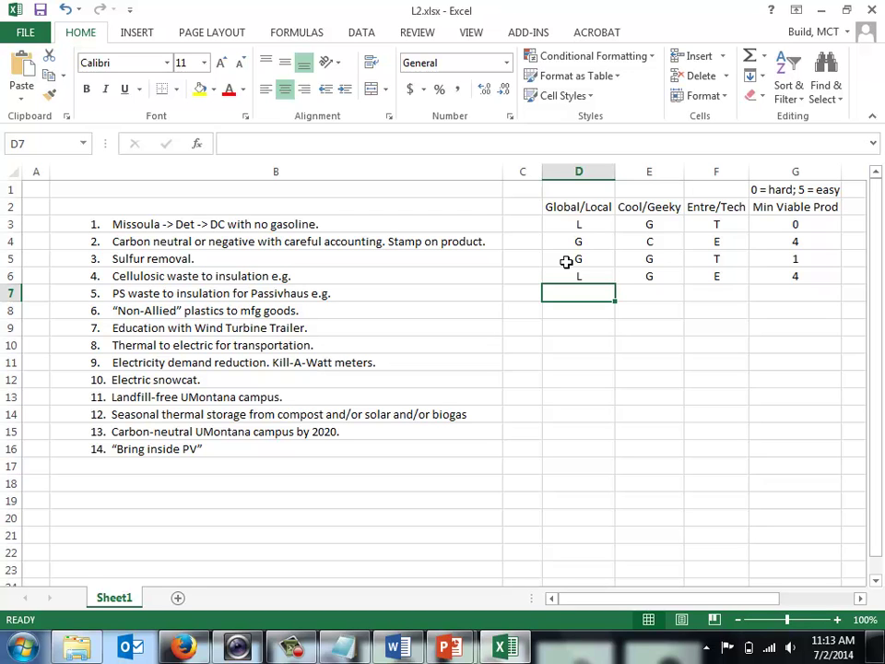
- Rate the PS waste to insulation idea in cells D7:G7 as G, C, E and 4
type("g")
key("BackSpace")
type("G")
key("Tab")
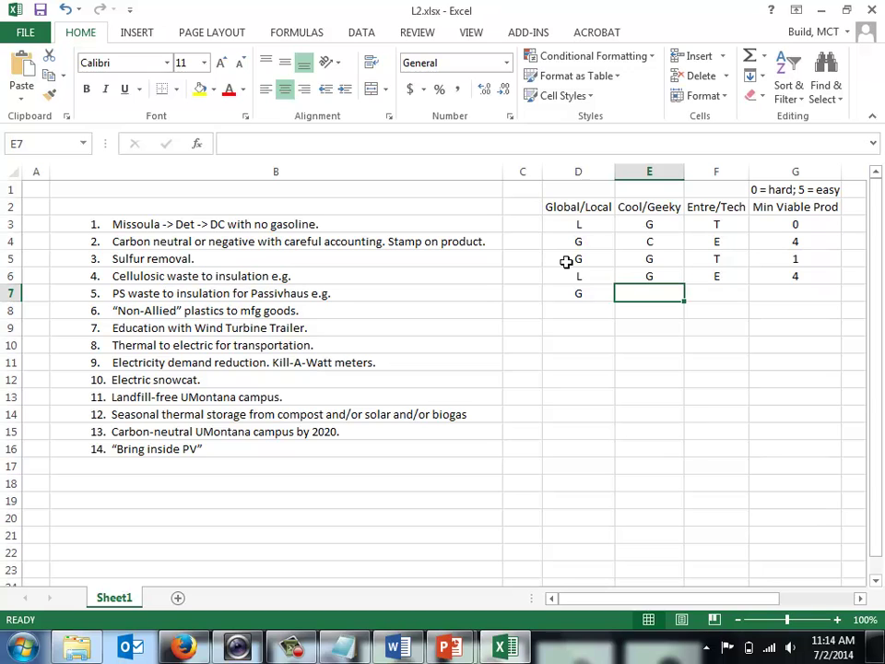
type("C")
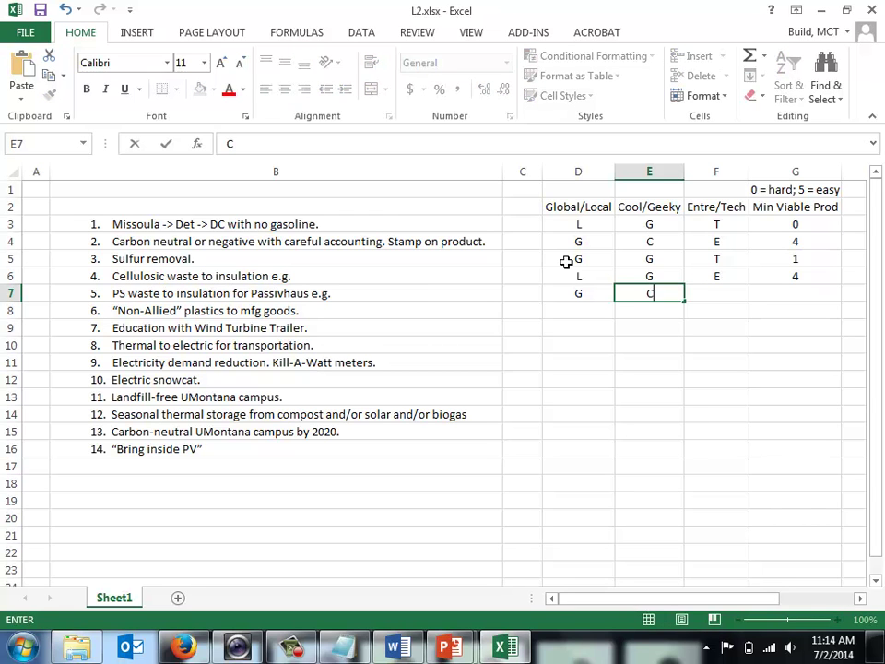
key("Tab")
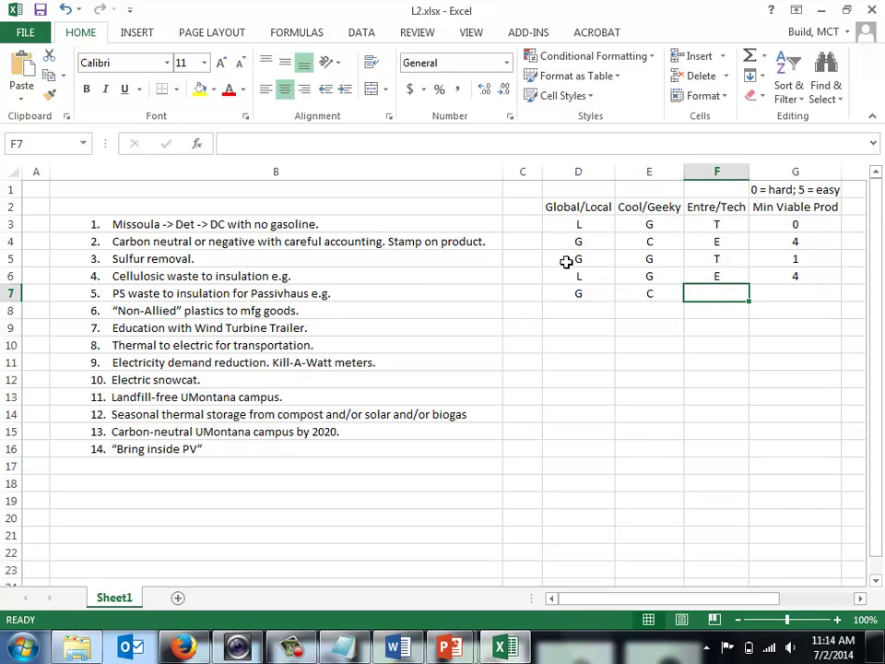
type("E")
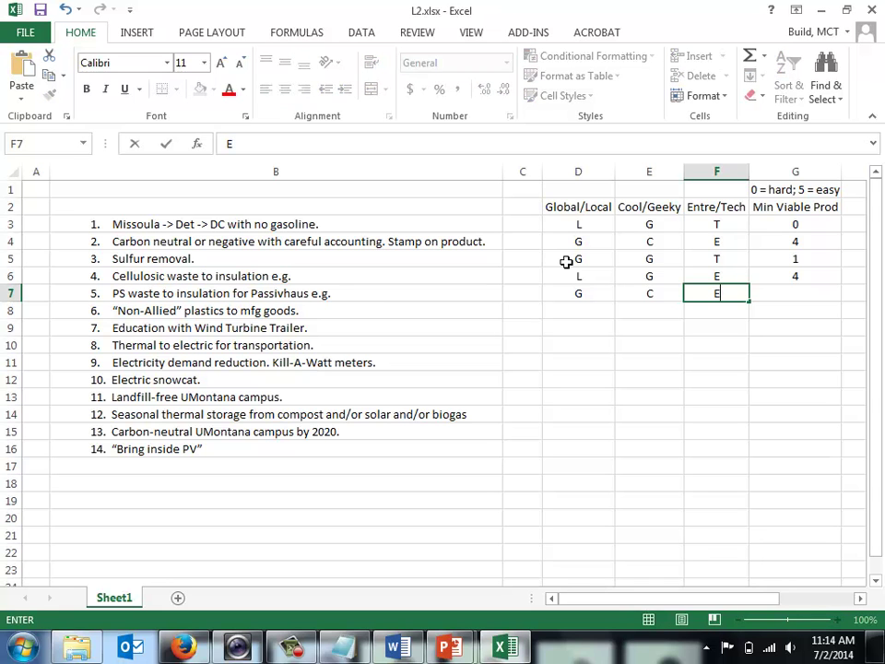
key("Tab")
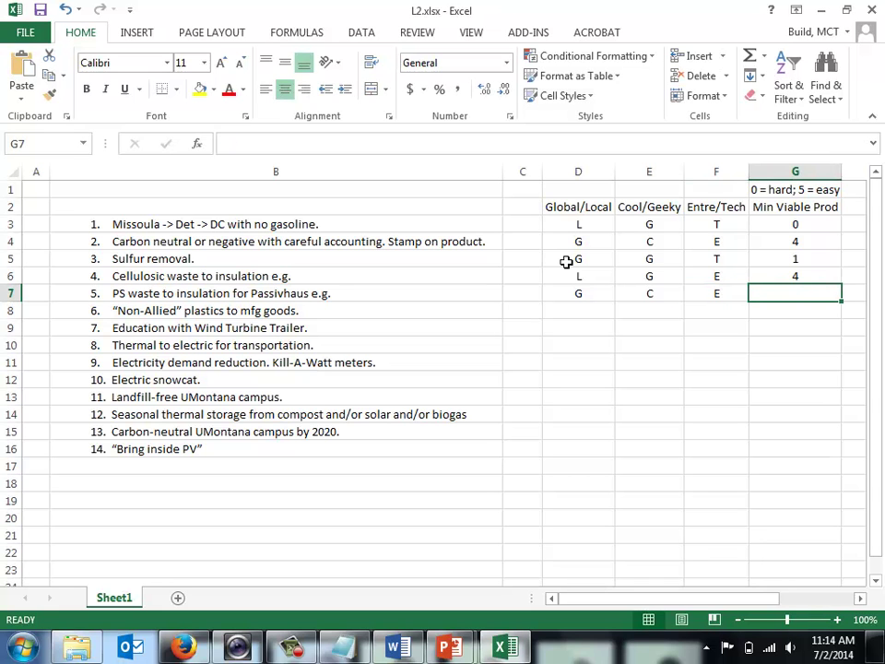
type("4")
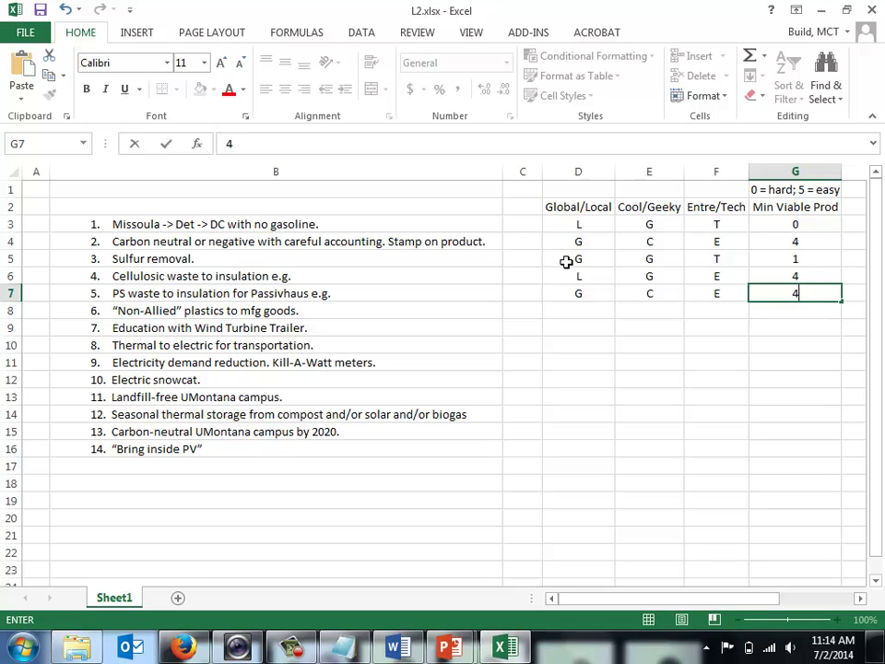
key("Return")
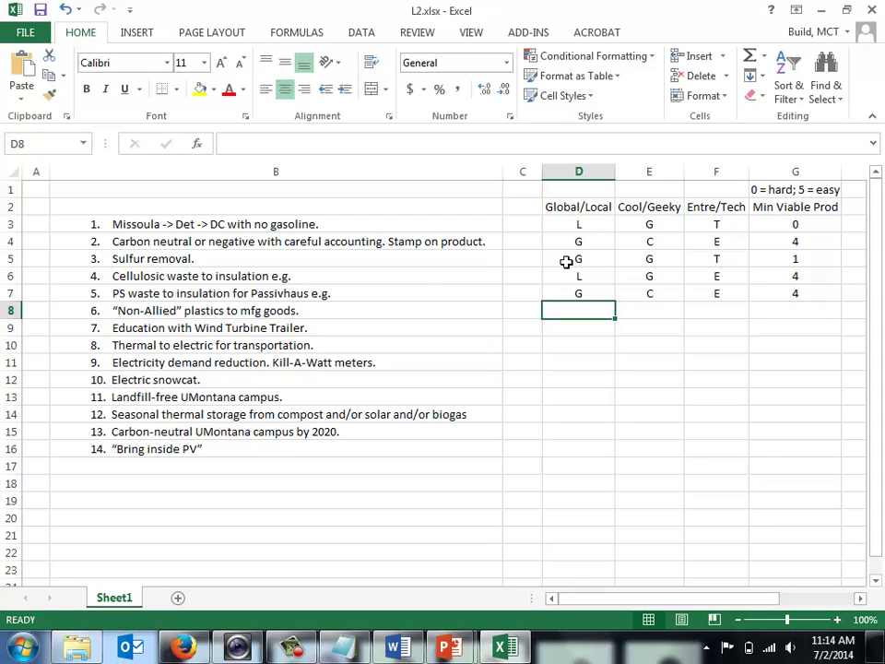
- Rate the "Non-Allied" plastics idea in cells D8:G8 as L, G, T and 3
type("L")
key("Tab")
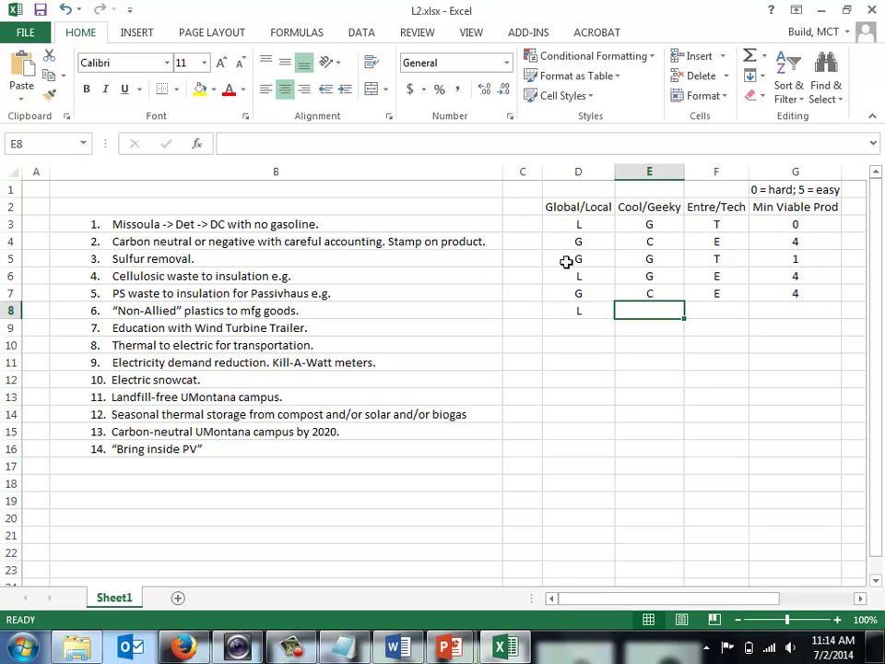
type("G")
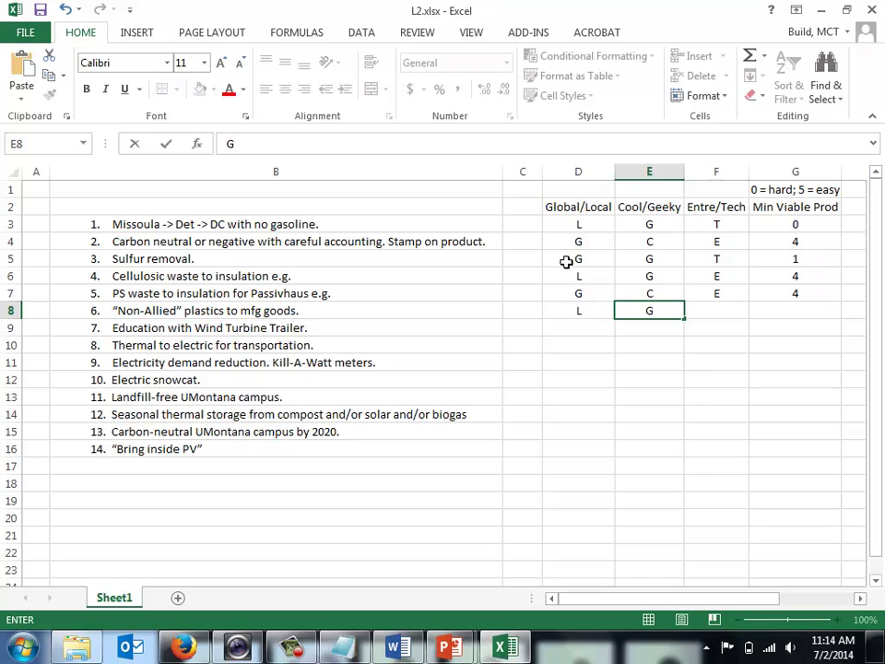
key("Tab")
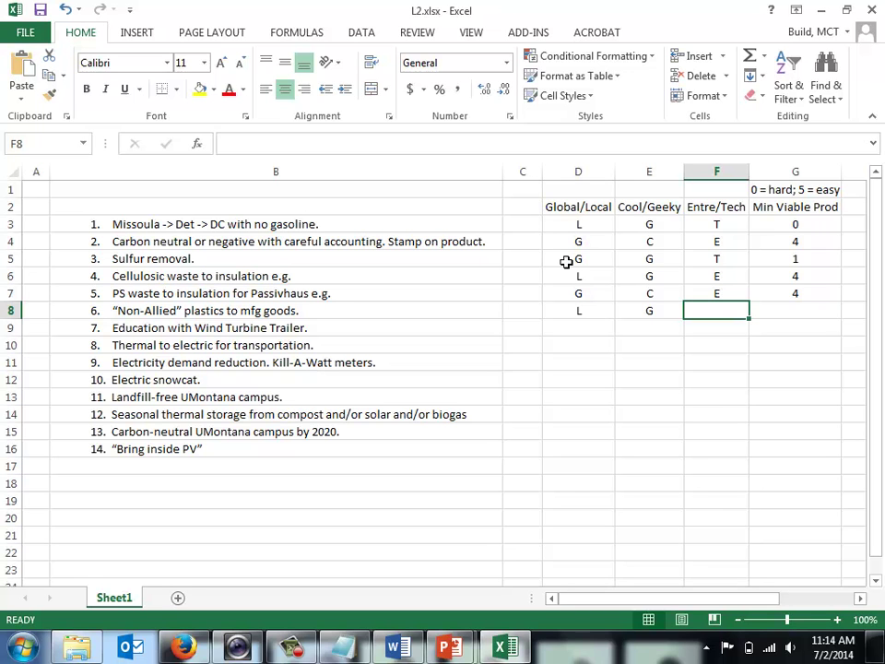
type("T")
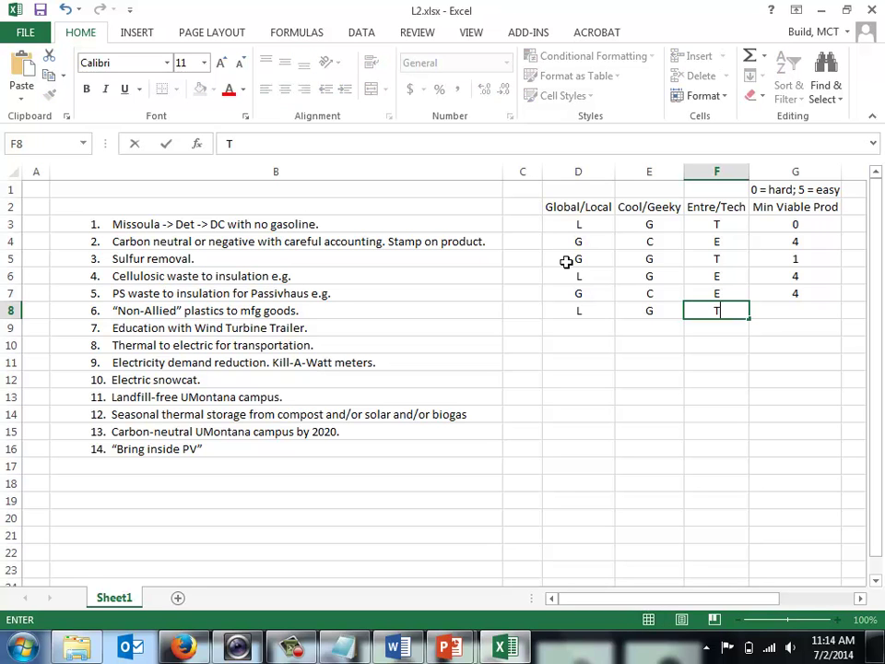
key("Tab")
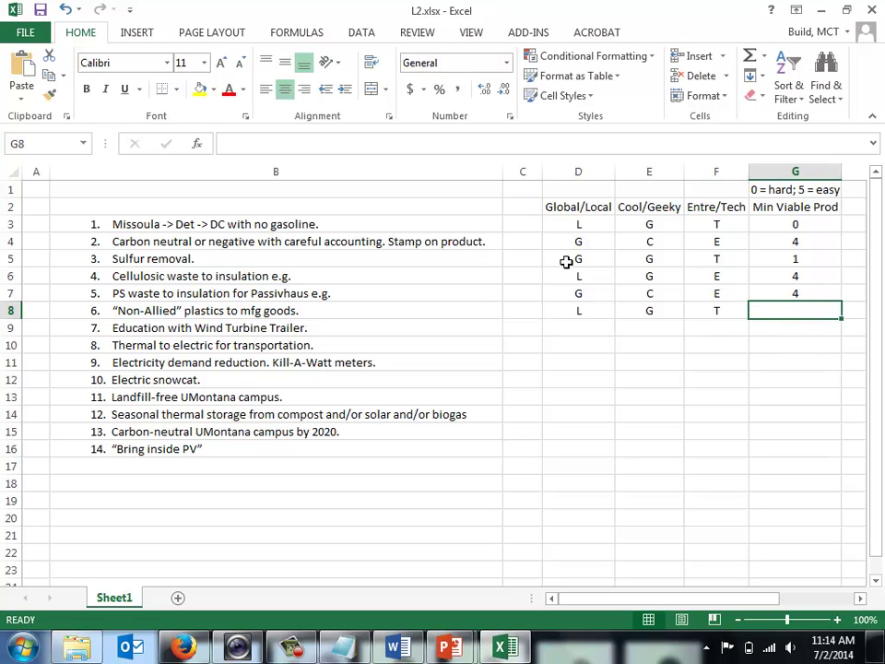
type("3")
key("Return")
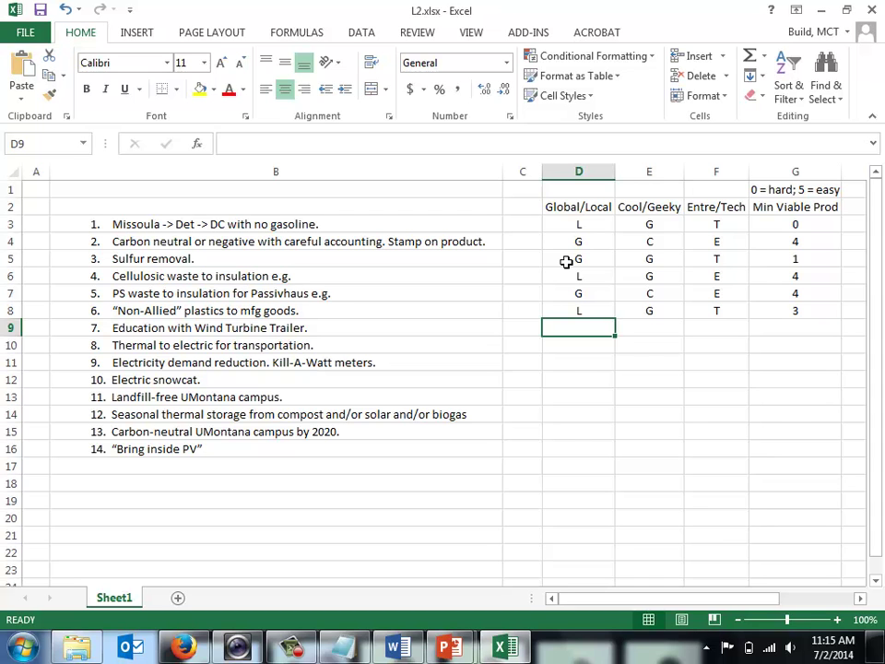
- Rate the Education with Wind Turbine Trailer idea in cells D9:G9 as L, C, E and 5
type("L")
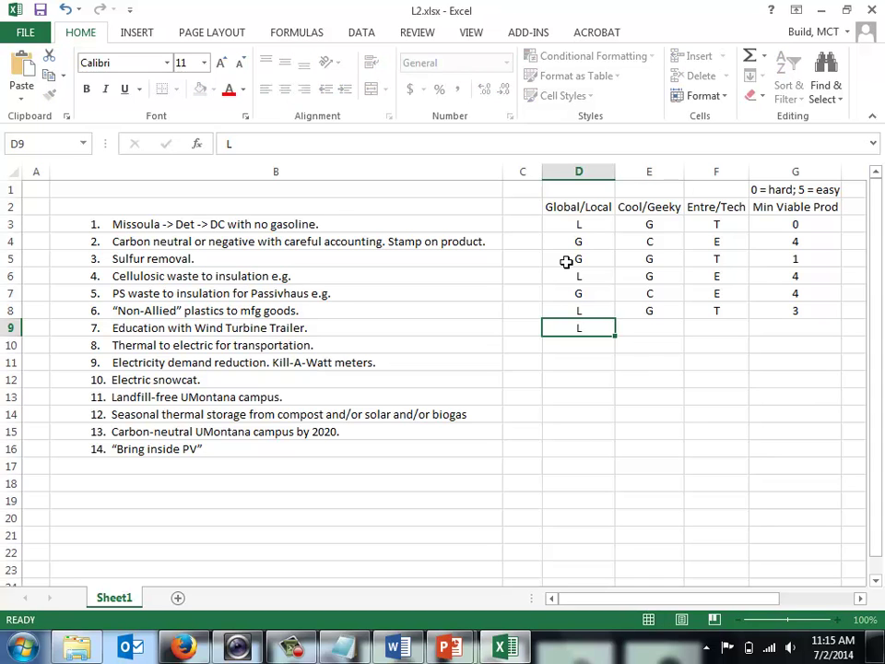
key("Tab")
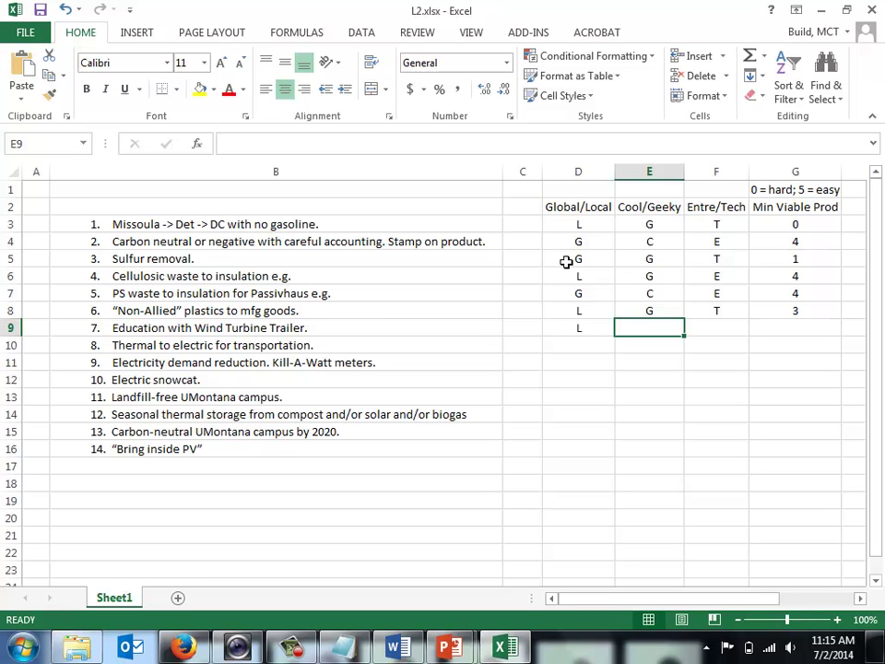
type("C")
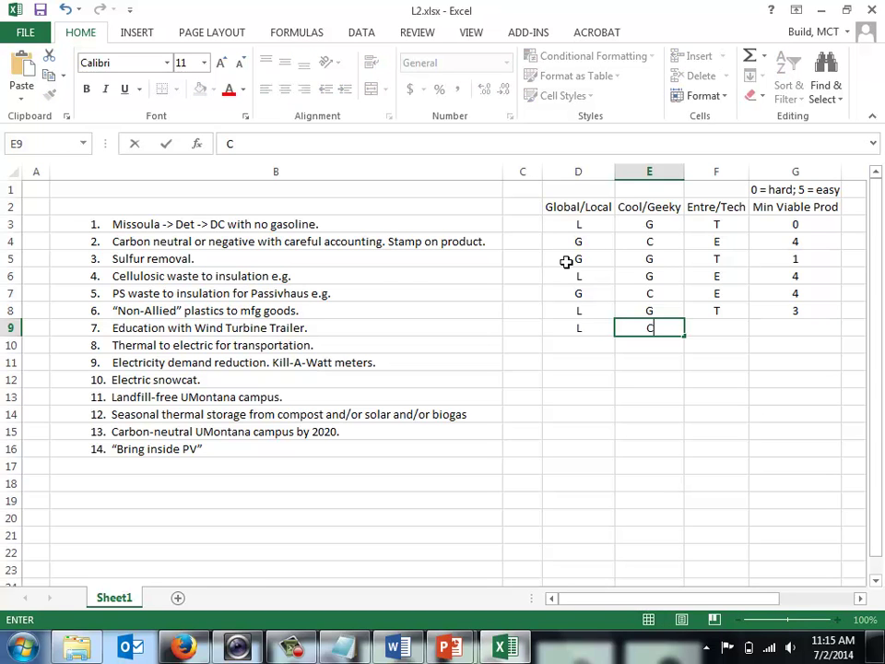
key("Tab")
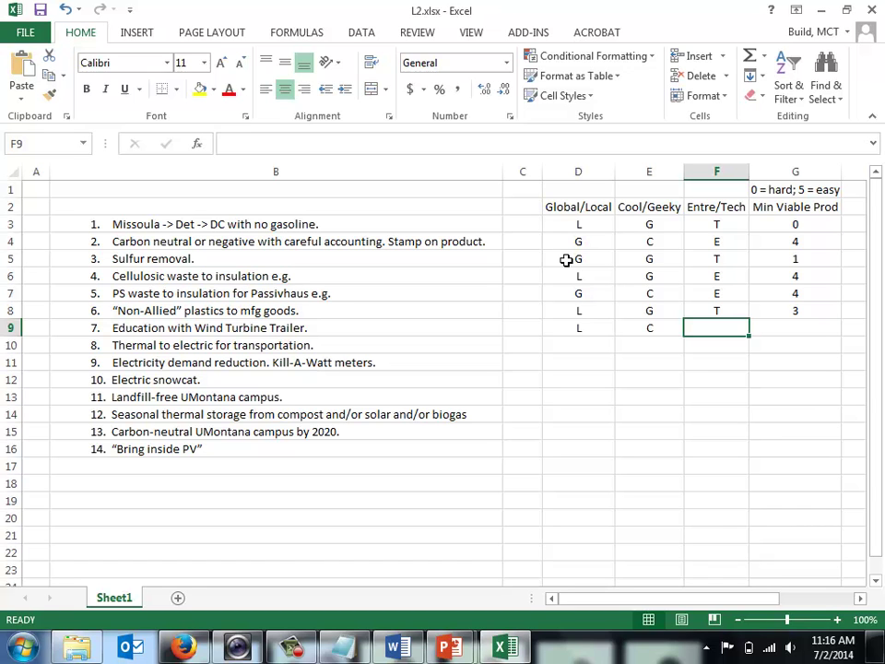
type("E")
key("Tab")
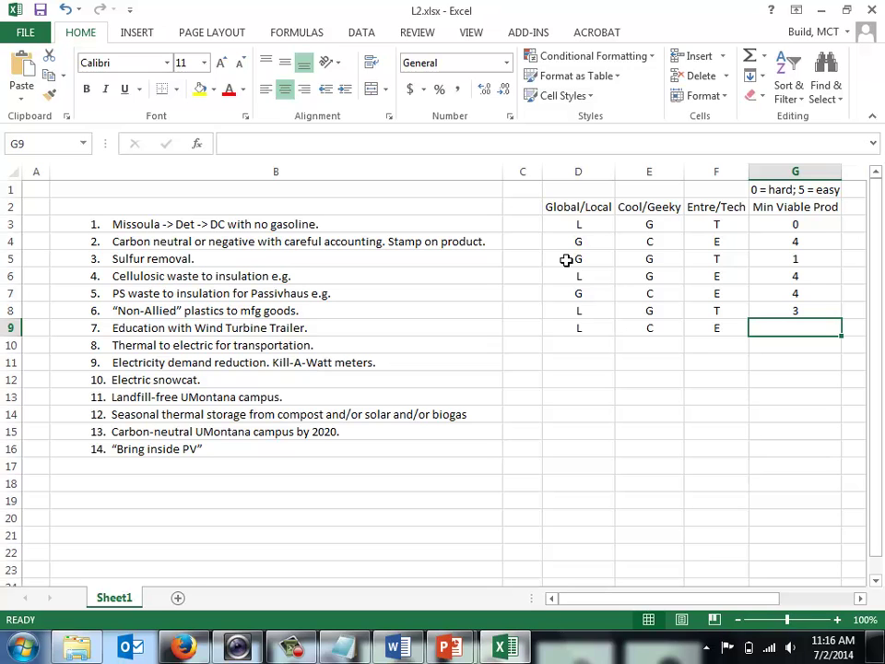
type("5")
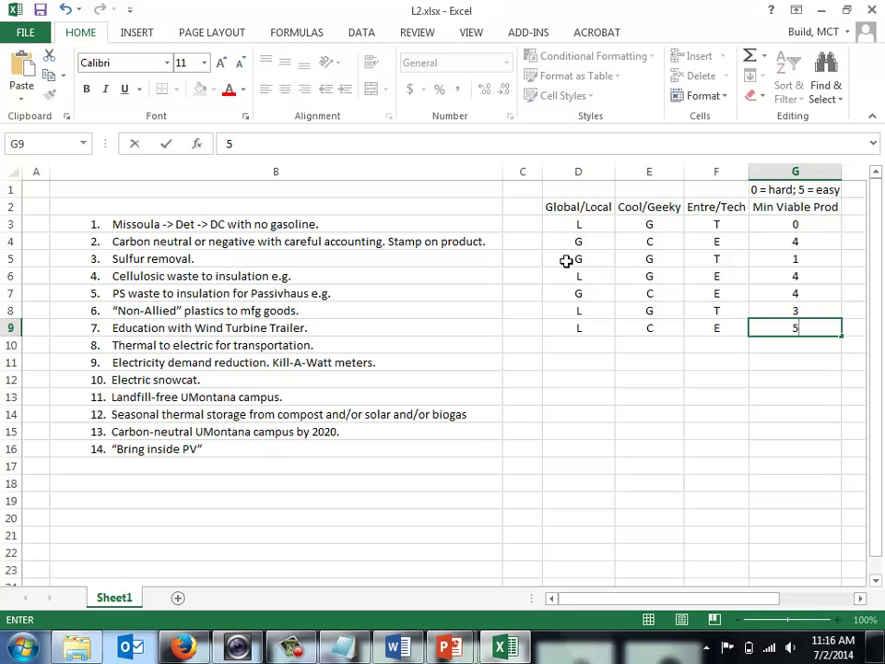
key("Return")
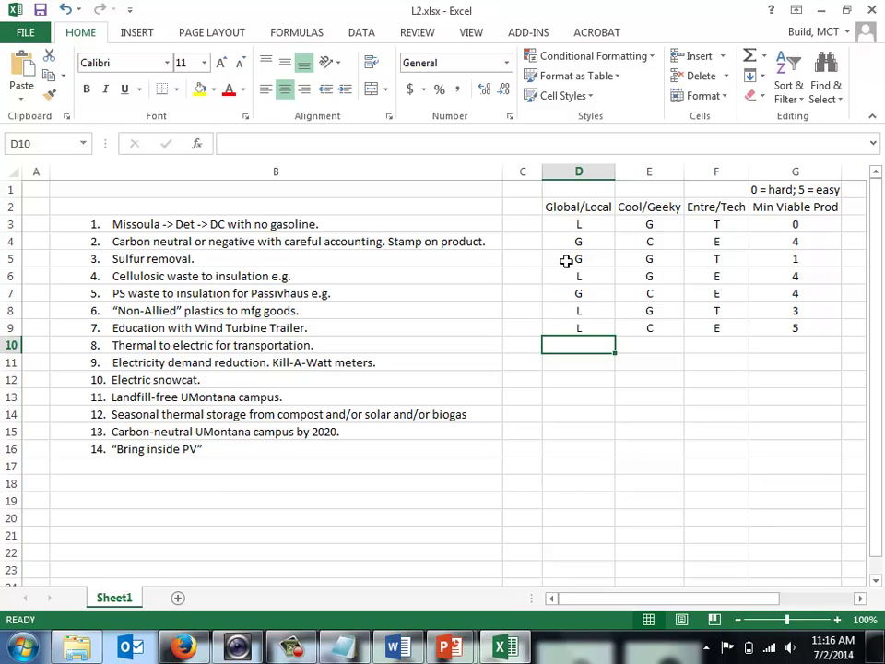
- Delete the entire row of idea 8, Thermal to electric for transportation
left_click(9, 345)
right_click(10, 345)
left_click(53, 486)
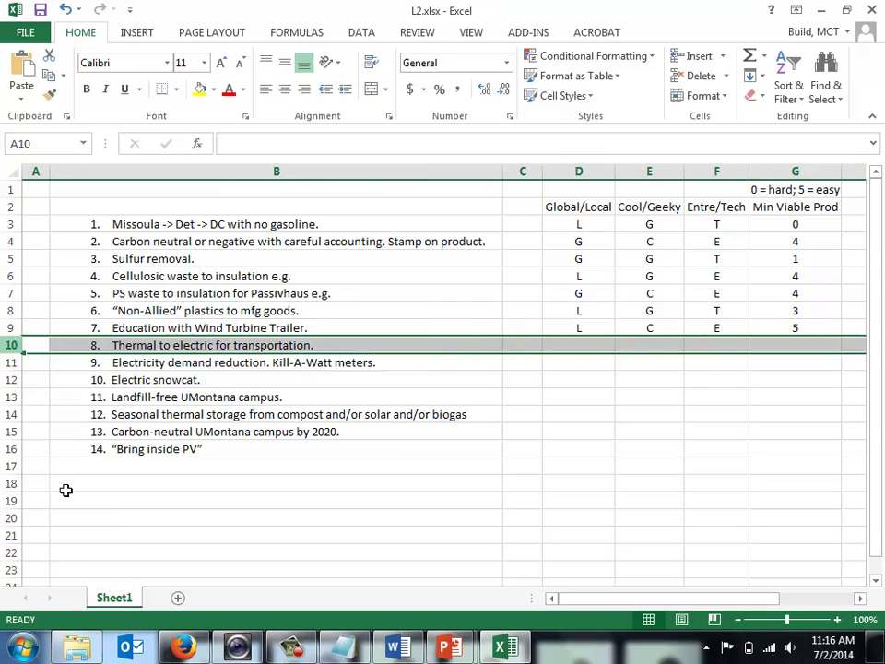
left_click(521, 363)
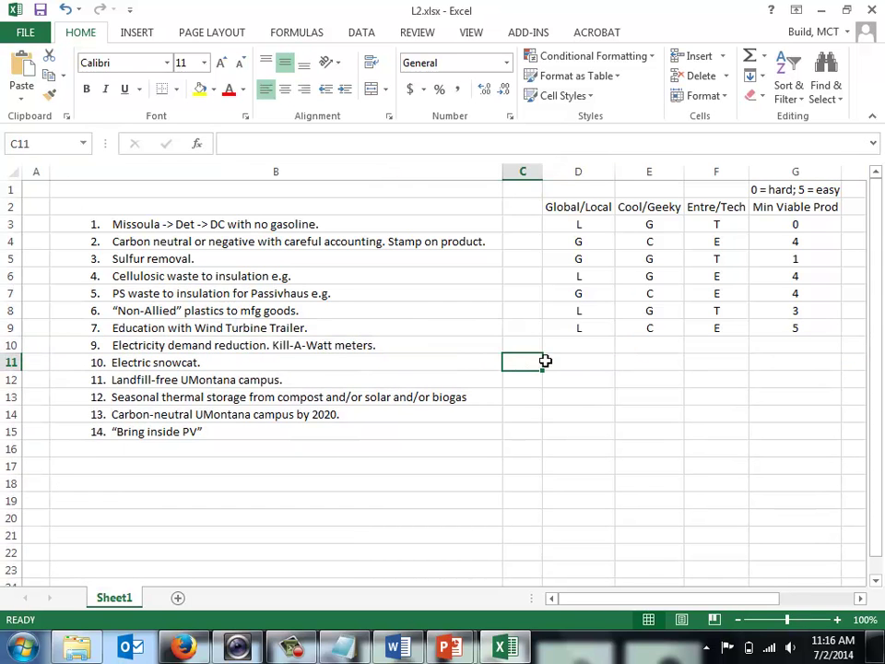
- Rate the Electricity demand reduction idea in cells D10:G10 as G, C, E and 3
left_click(566, 346)
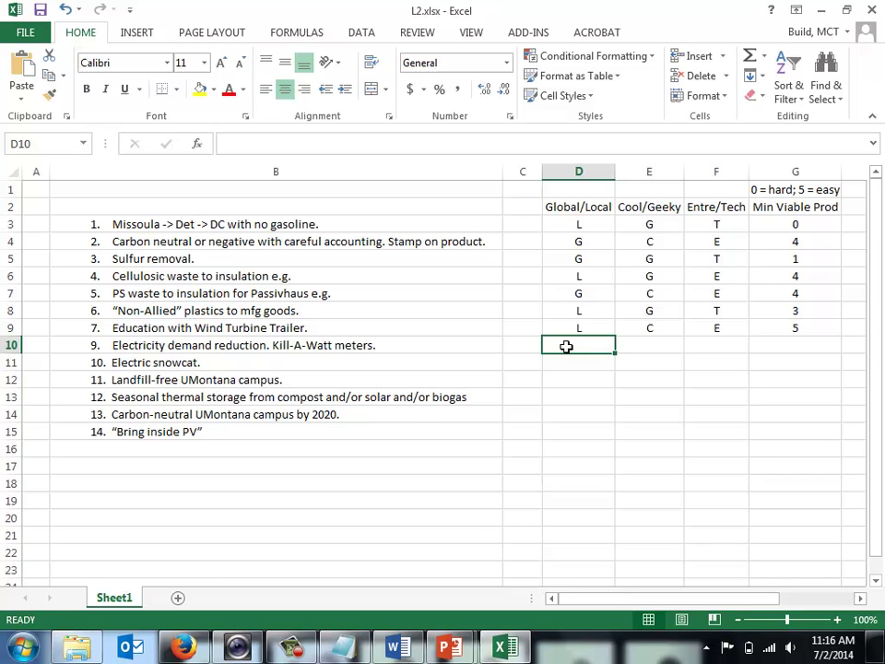
type("G")
key("Tab")
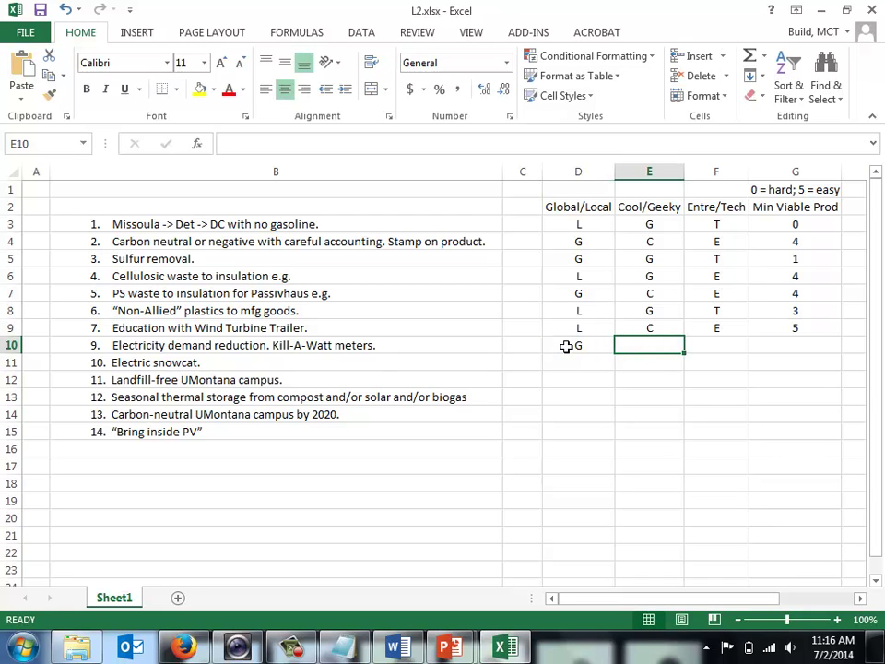
type("C")
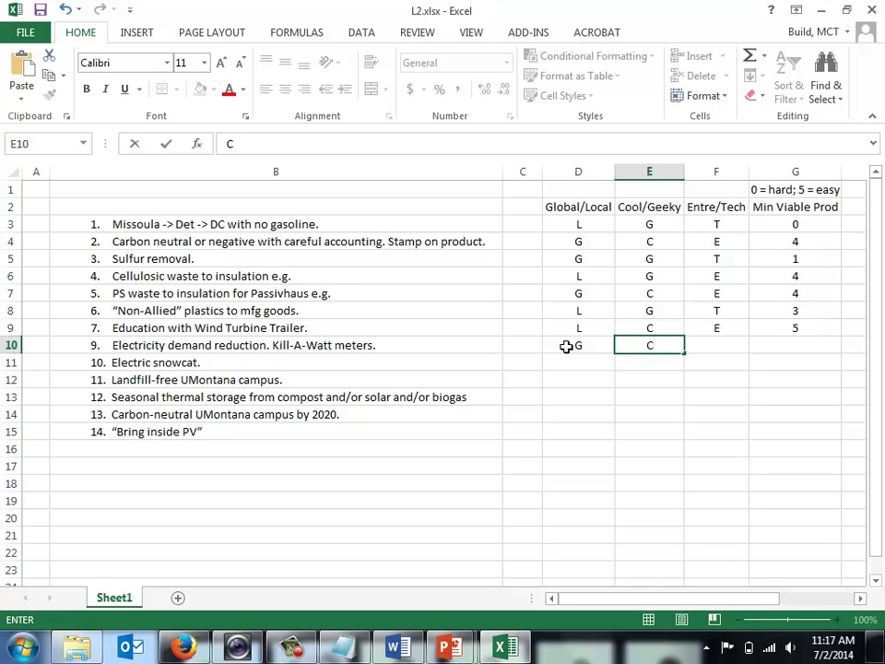
key("Tab")
type("E")
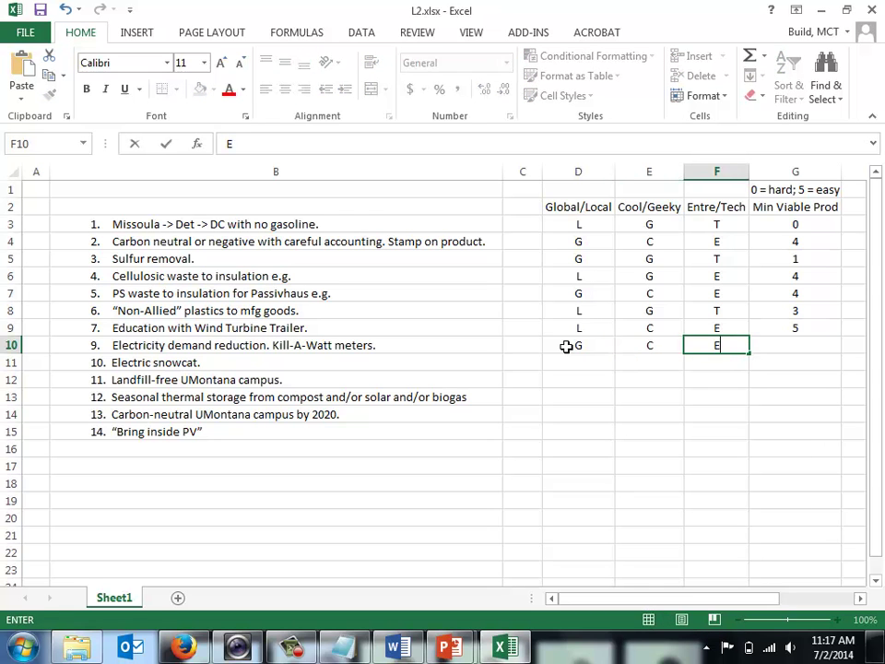
key("Tab")
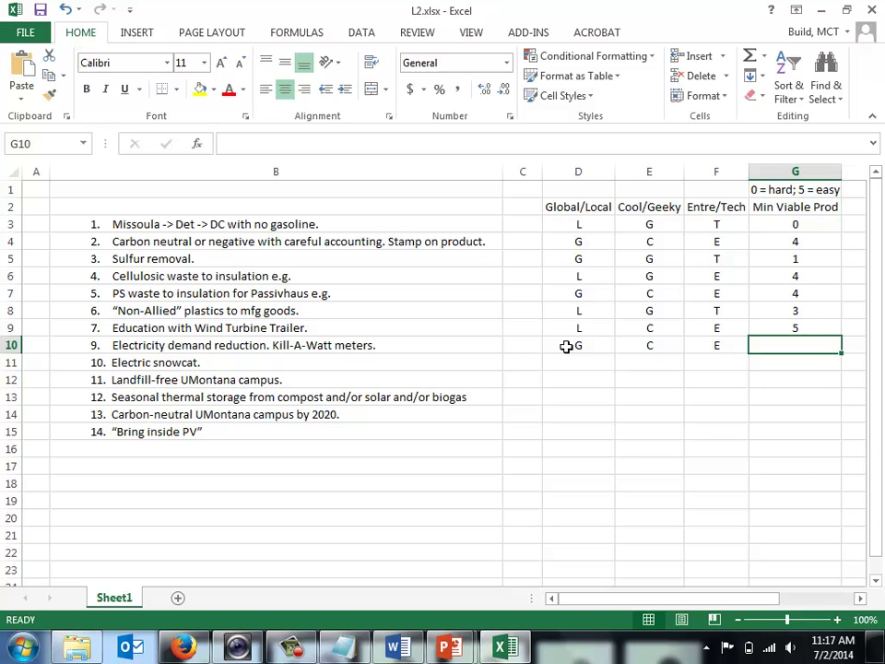
type("3")
key("Return")
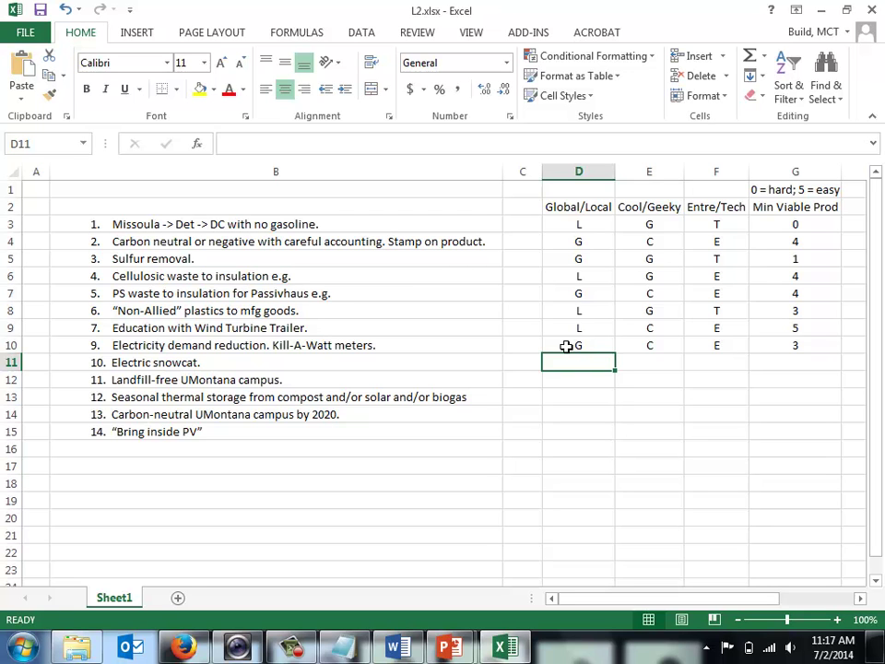
- Rate the Electric snowcat idea in cells D11:G11 as G, C, T and 2
type("L")
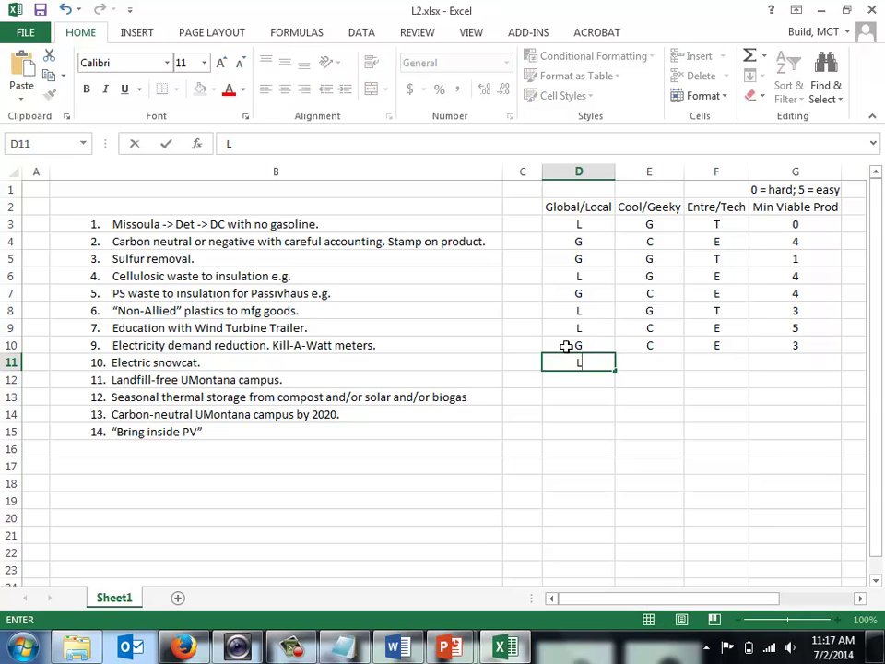
key("BackSpace")
type("G")
key("Tab")
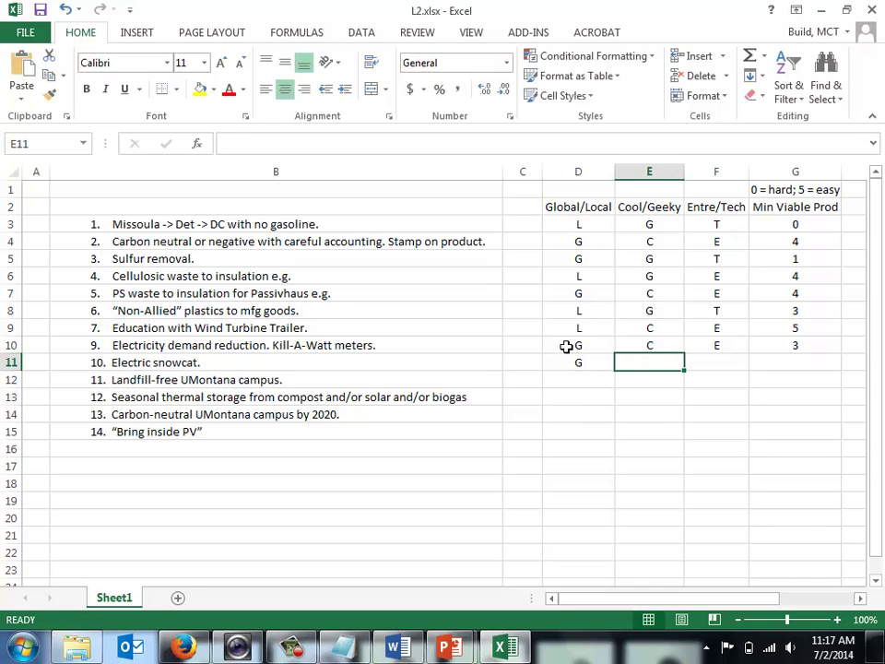
type("C")
key("Tab")
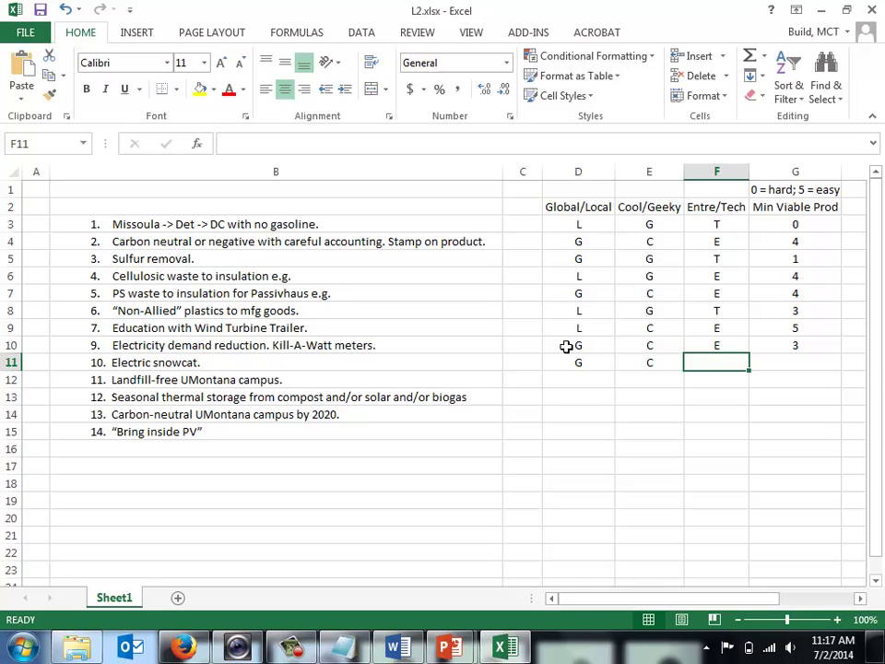
type("T")
key("Tab")
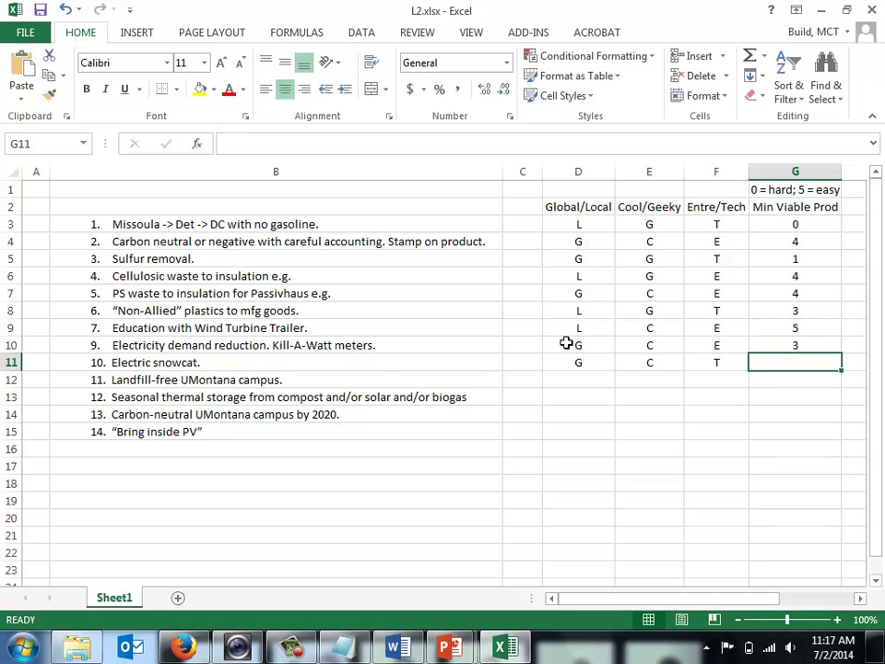
type("2")
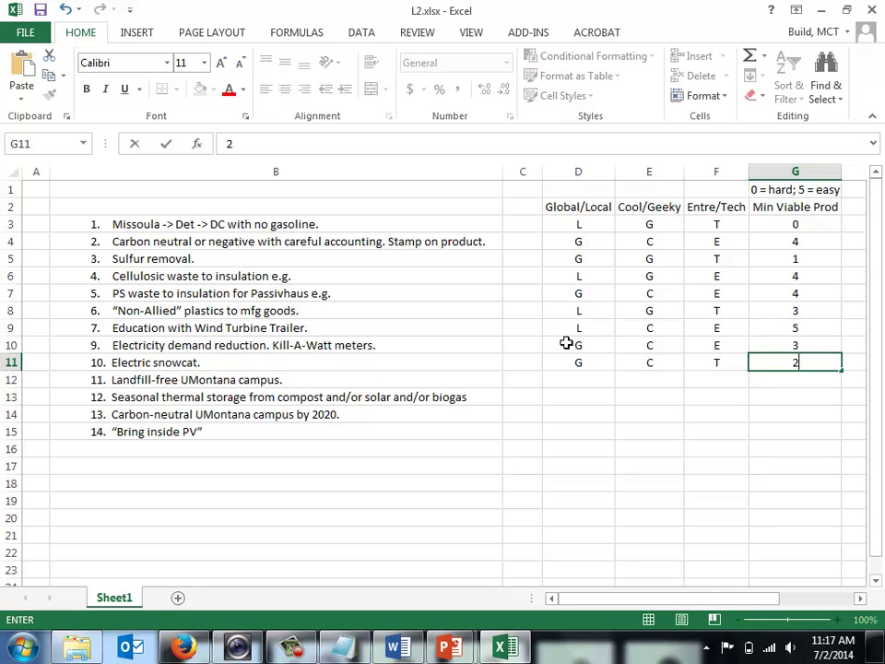
key("Return")
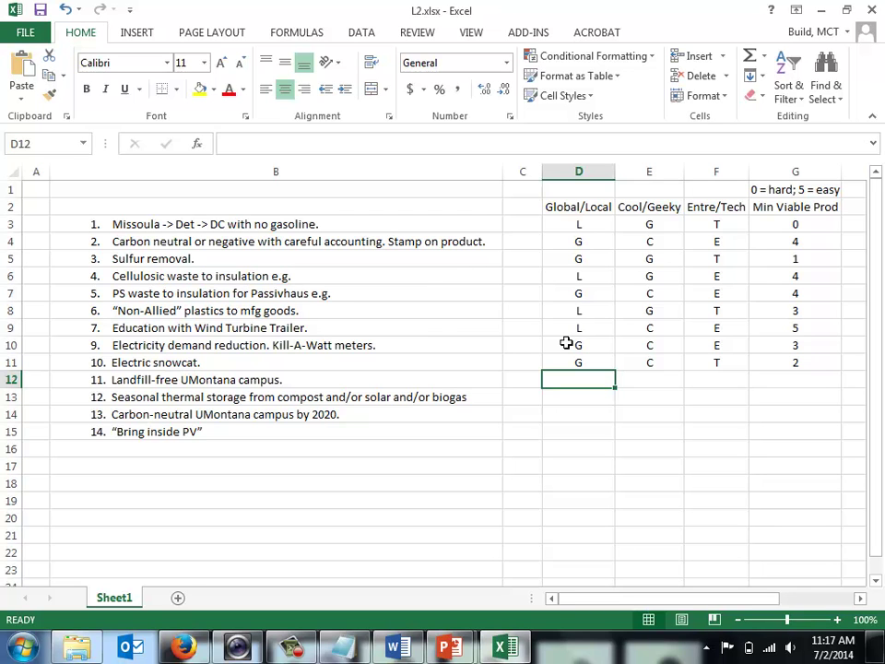
- Rate the Landfill-free UMontana campus idea in cells D12:G12 as L, C, T and 1
type("L")
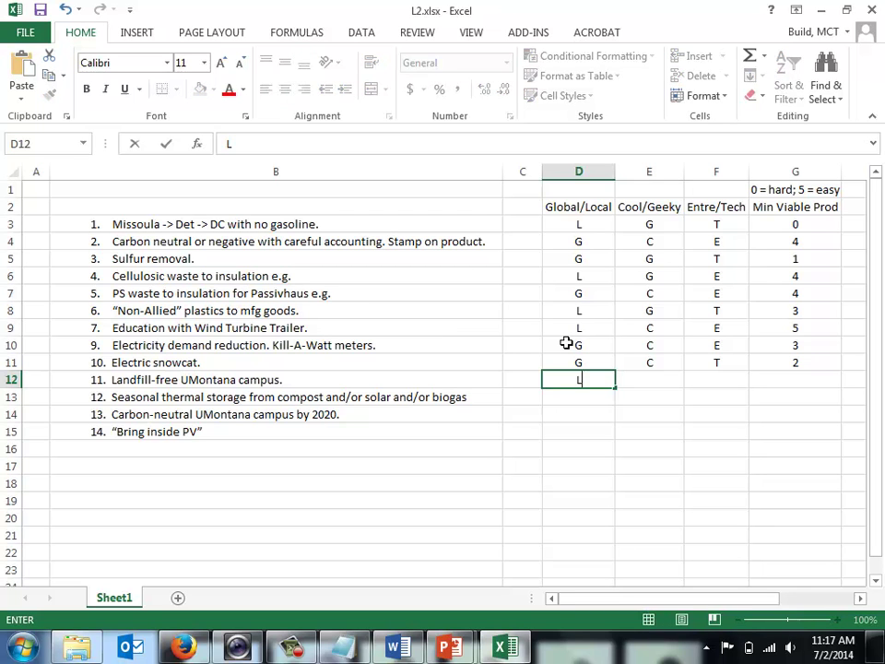
key("Tab")
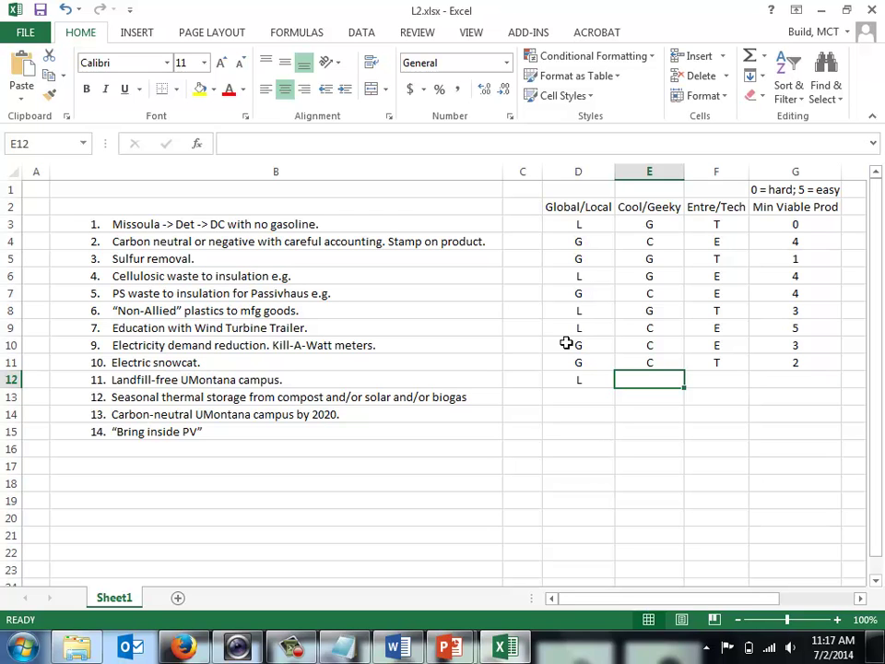
type("C")
key("Tab")
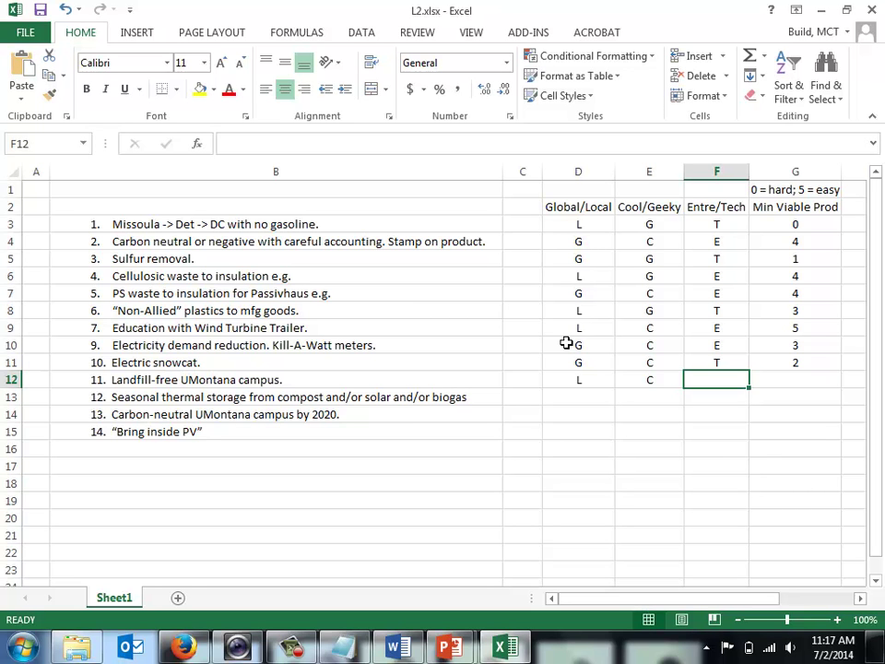
type("T")
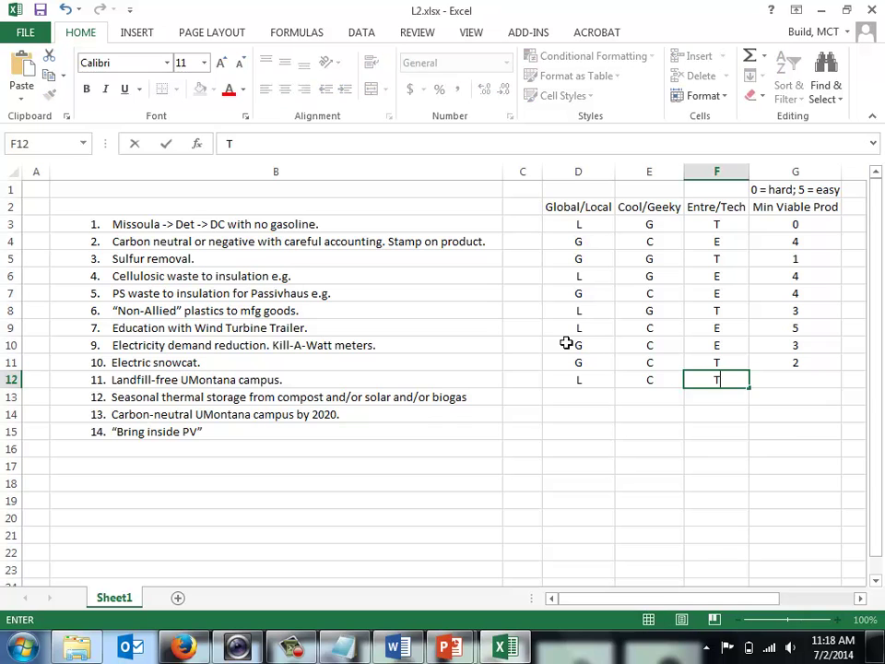
key("Tab")
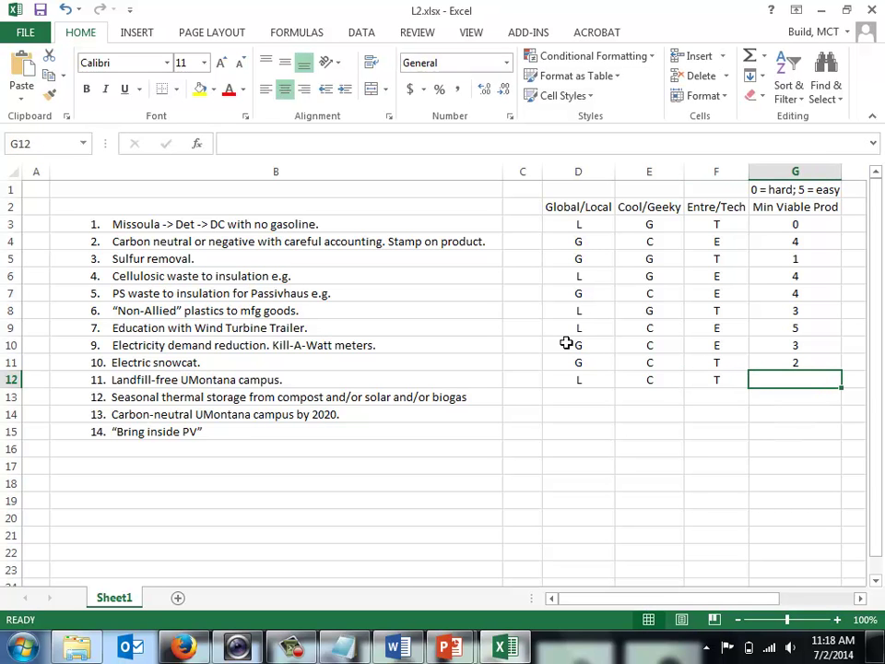
type("1")
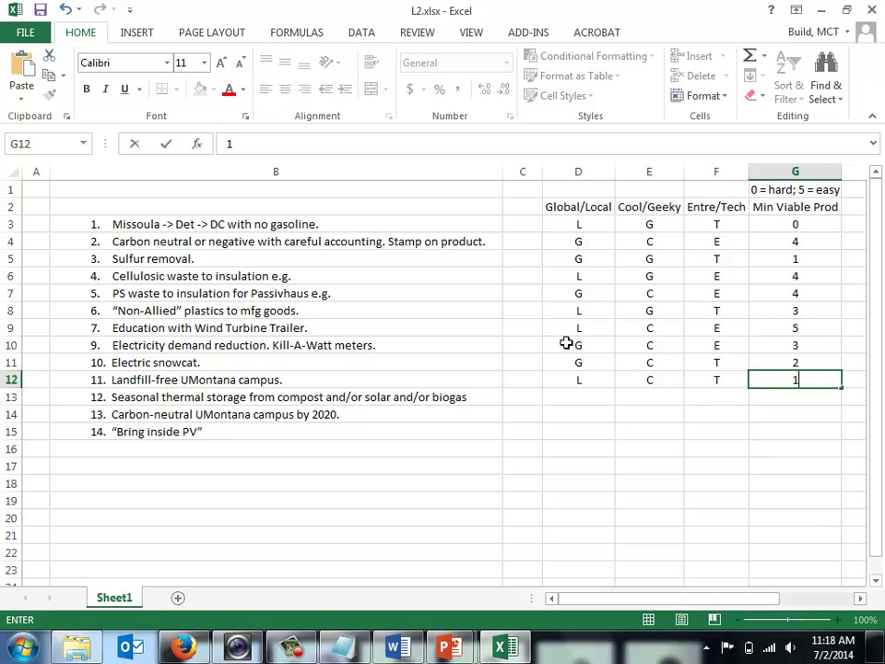
key("Return")
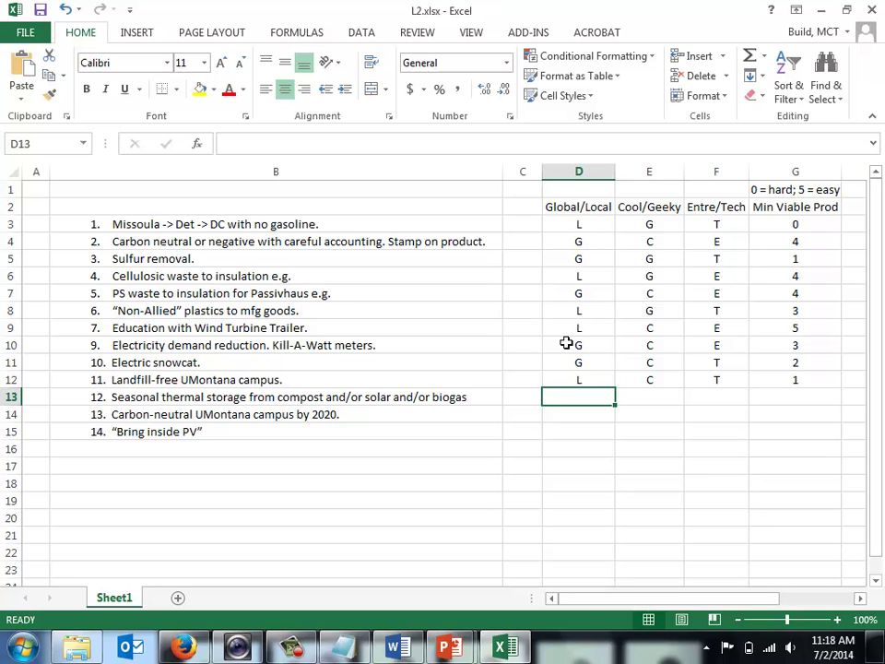
- Rate the Seasonal thermal storage idea in cells D13:G13 as G, C, E and 3
type("L")
key("BackSpace")
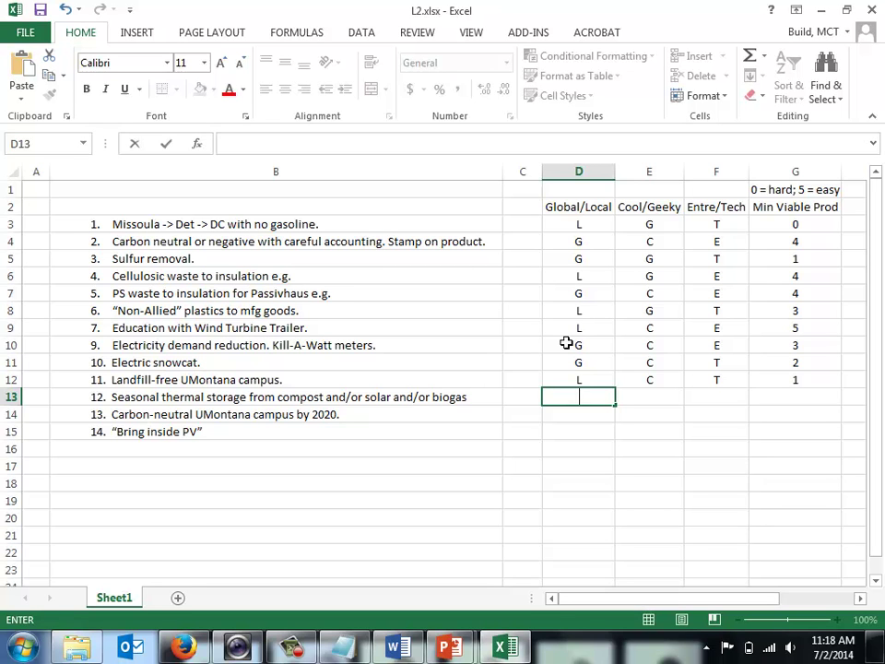
type("G")
key("Tab")
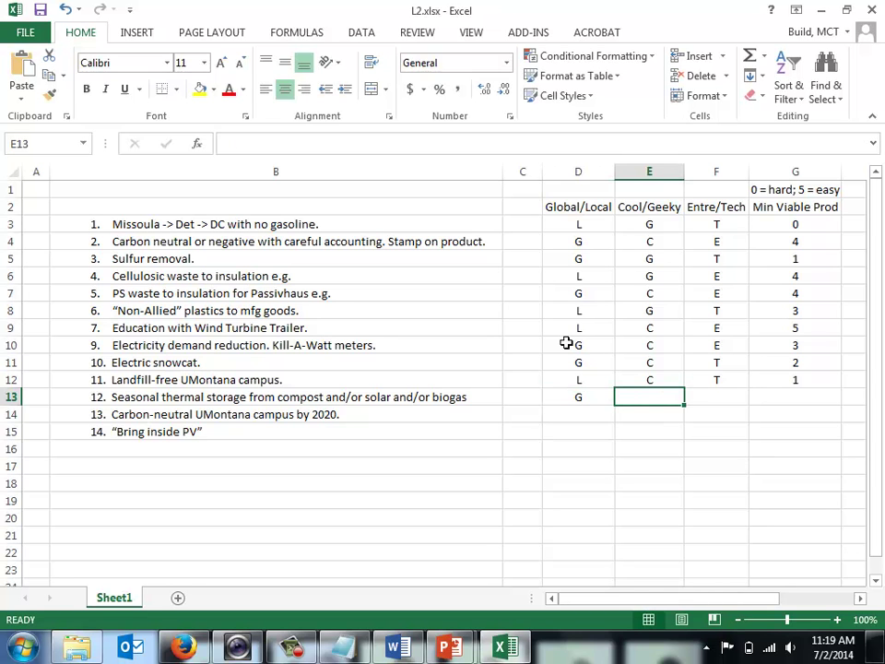
type("C")
key("Tab")
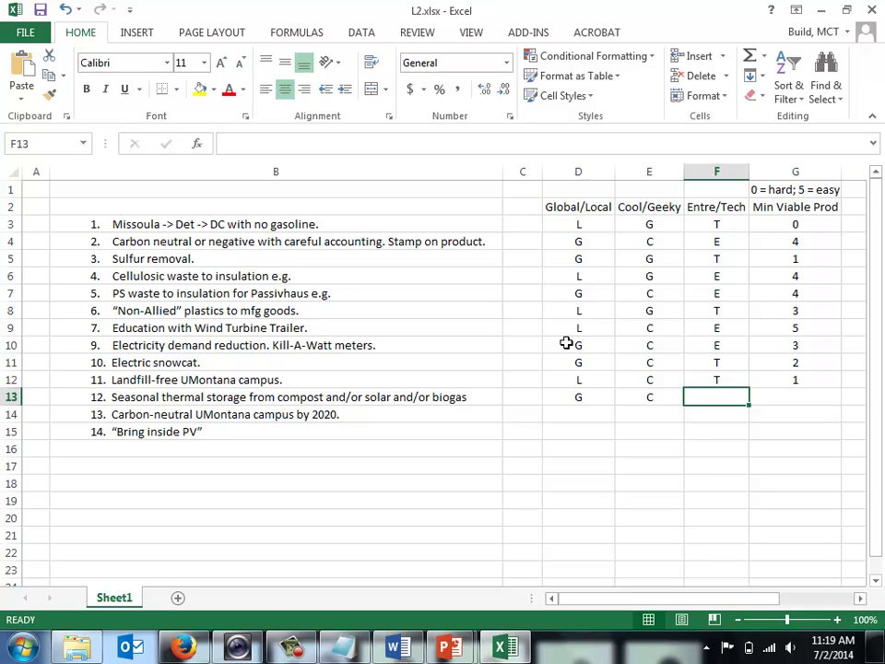
type("E")
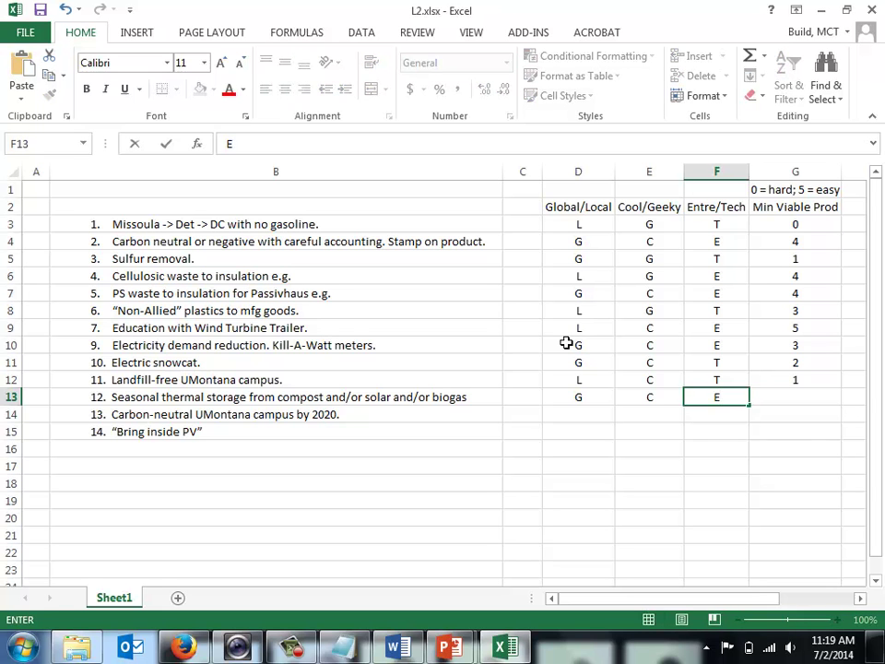
key("Tab")
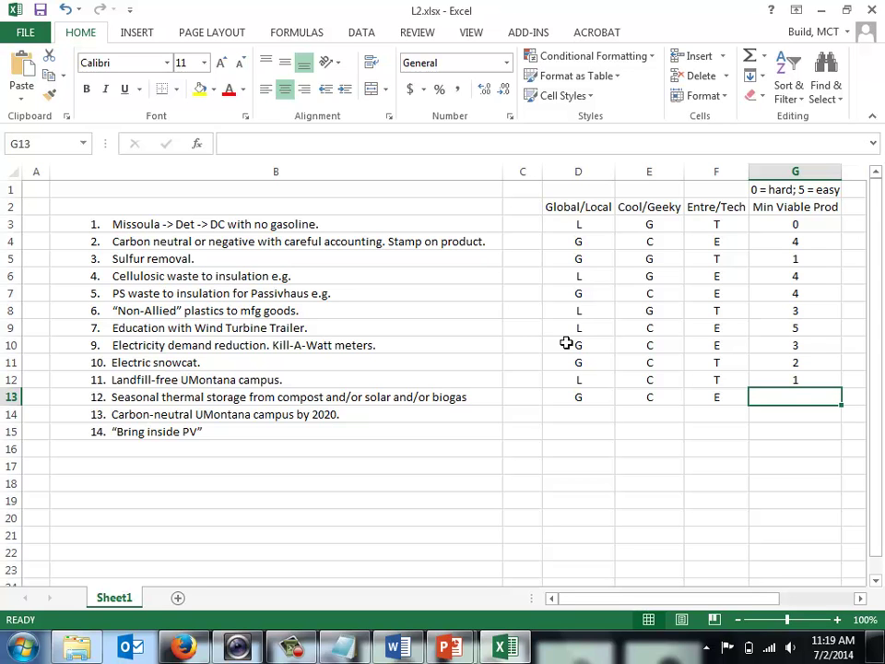
type("3")
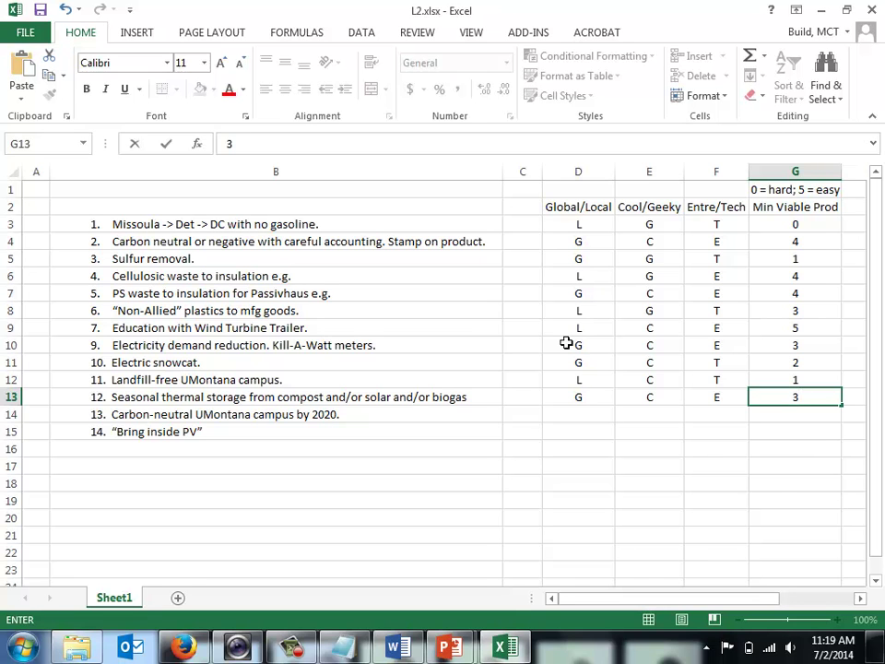
key("Return")
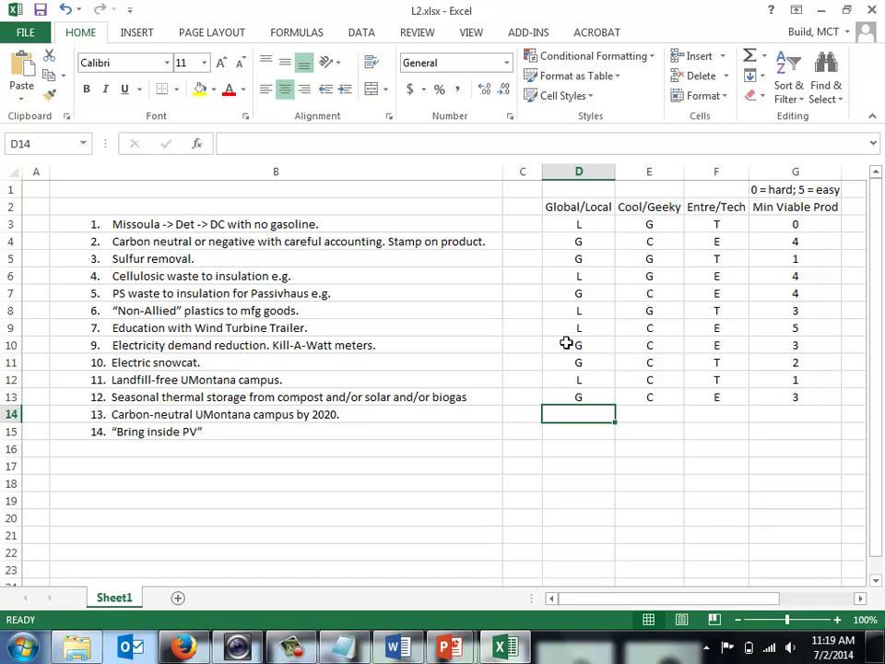
- Rate the Carbon-neutral UMontana campus by 2020 idea in cells D14:G14 as L, C, T and 1
type("L")
key("Tab")
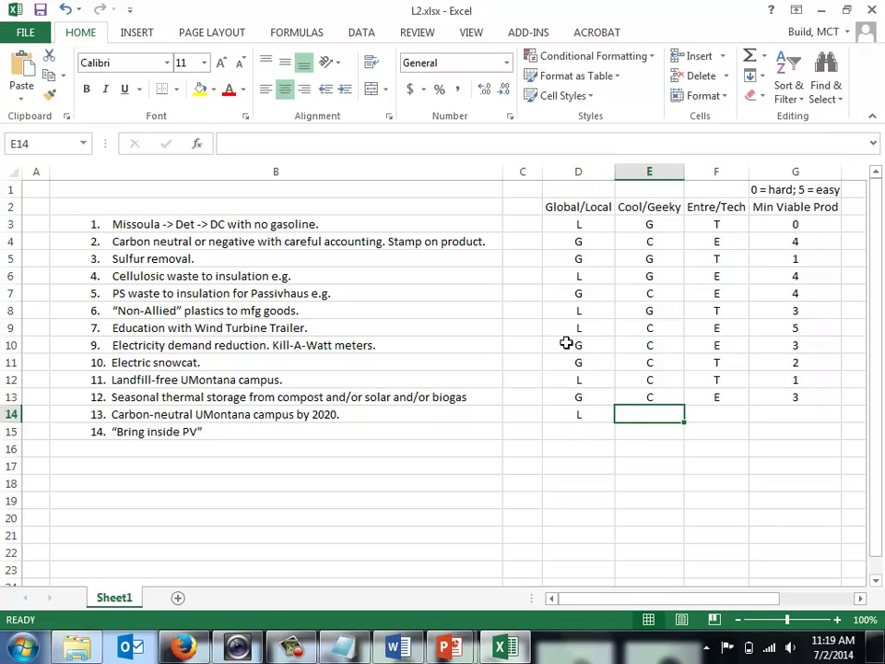
type("C")
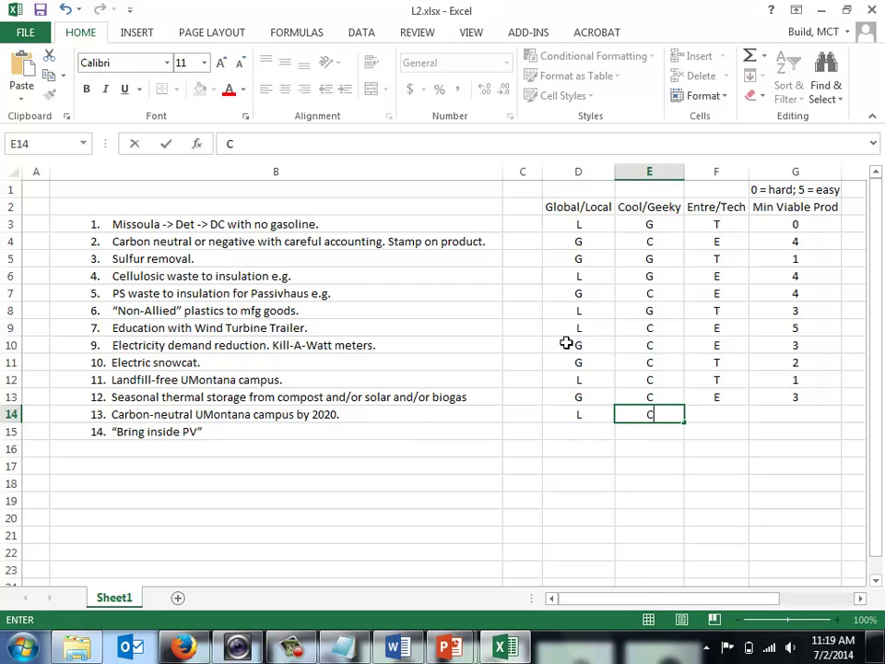
key("Tab")
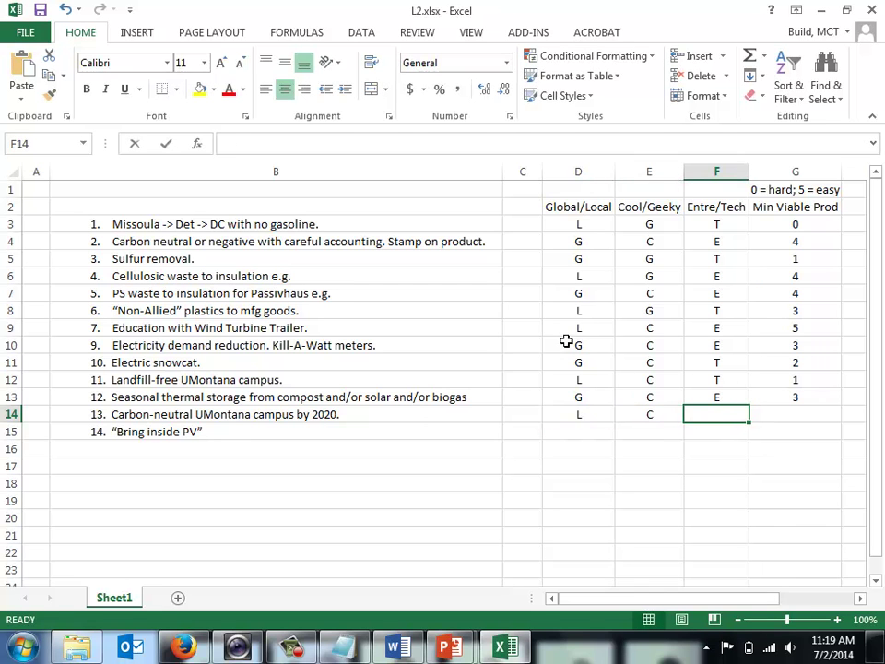
type("T")
key("Tab")
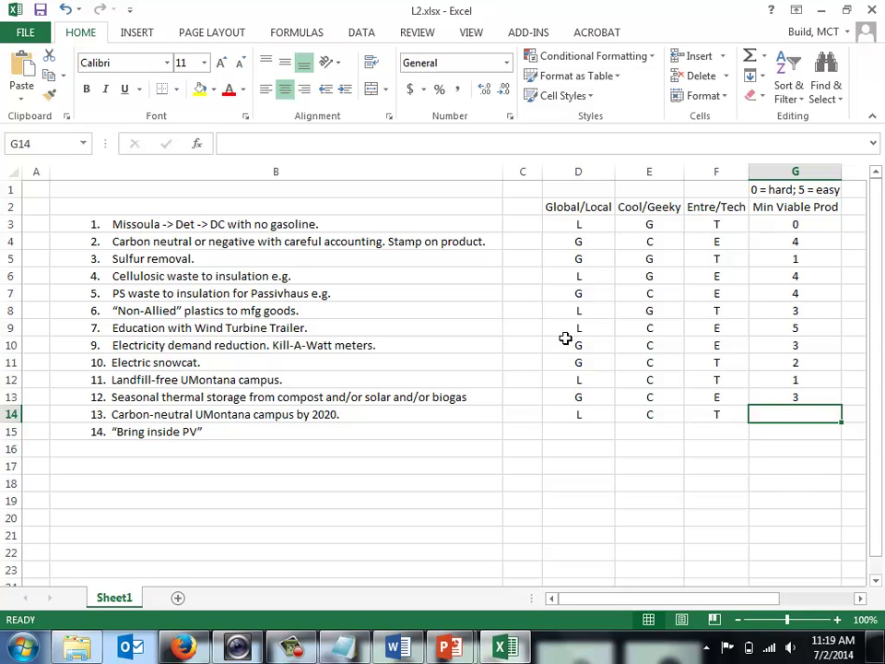
type("1")
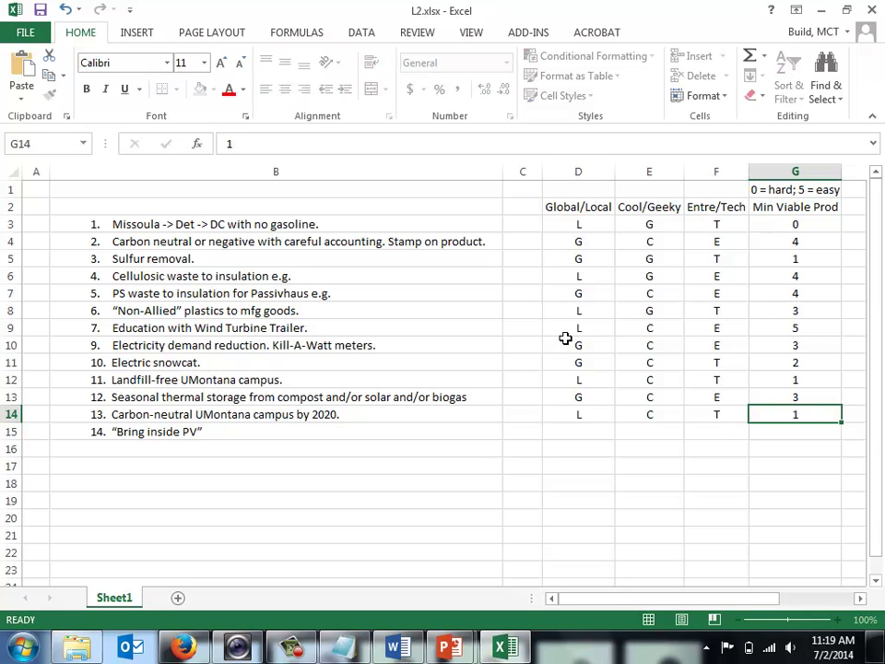
key("Return")
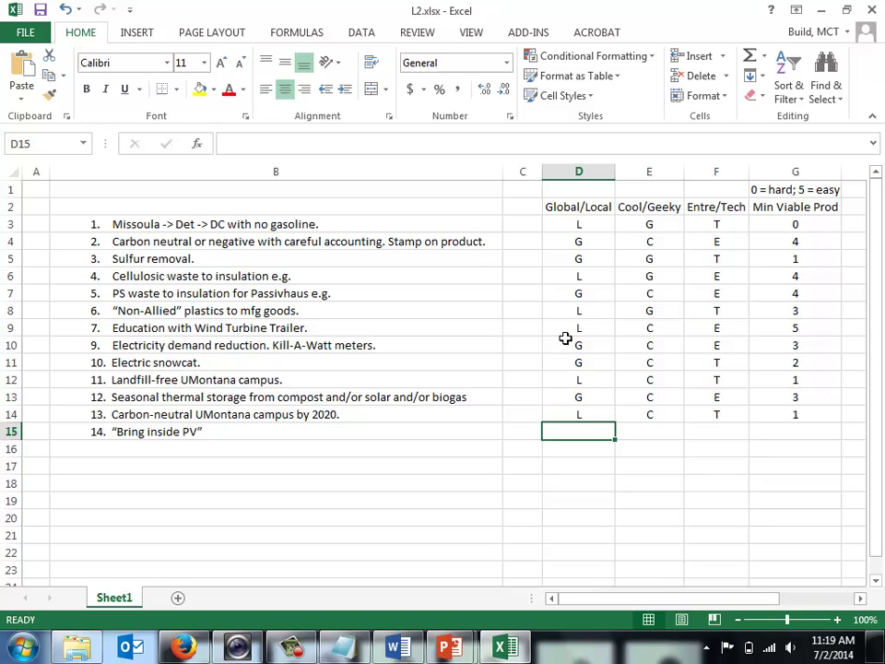
- Enter G in D15 as the Global/Local rating and append "/ DEDICATED LOW-VOLTAGE" to the "Bring inside PV" idea in B15
type("G")
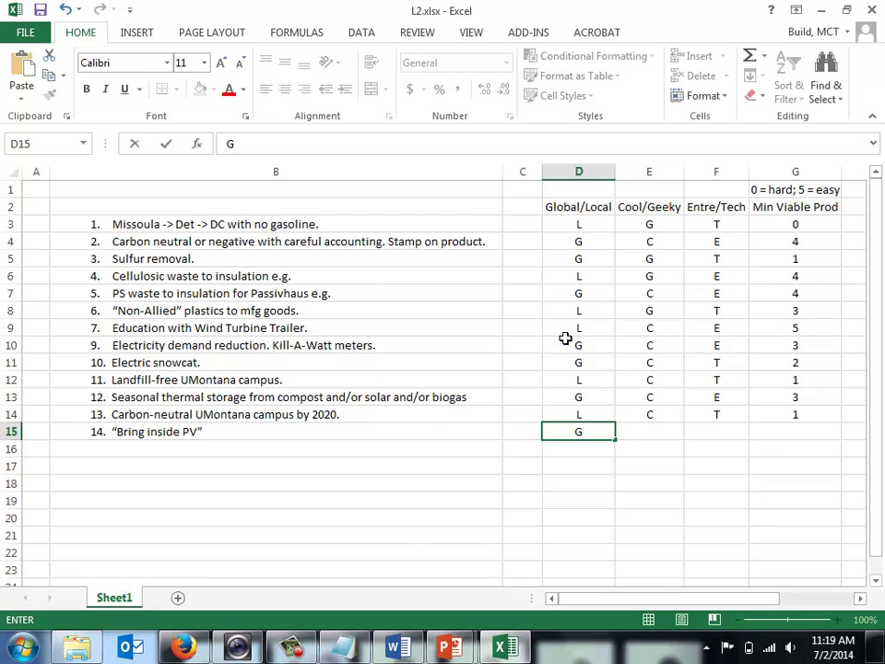
key("Tab")
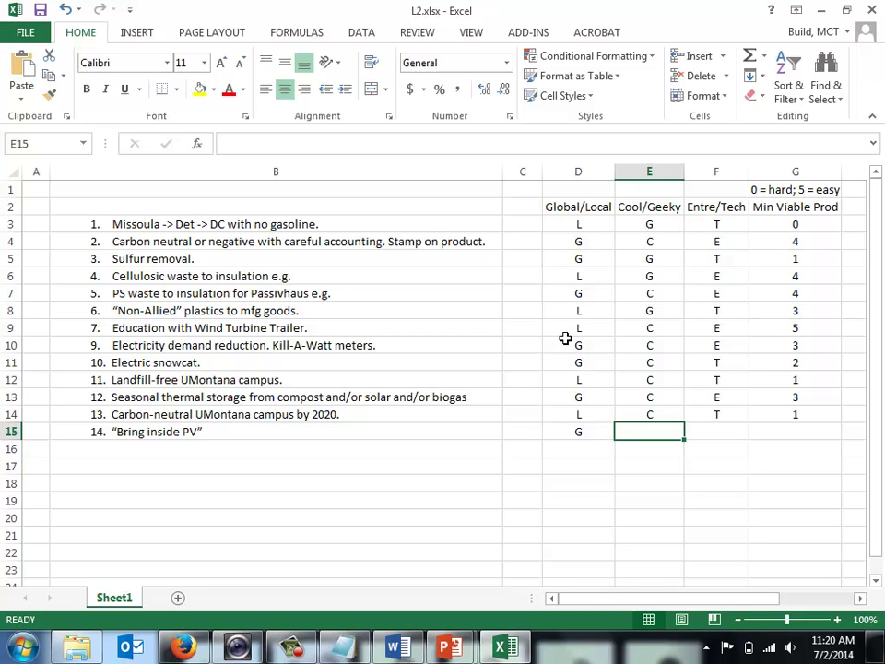
left_click(226, 433)
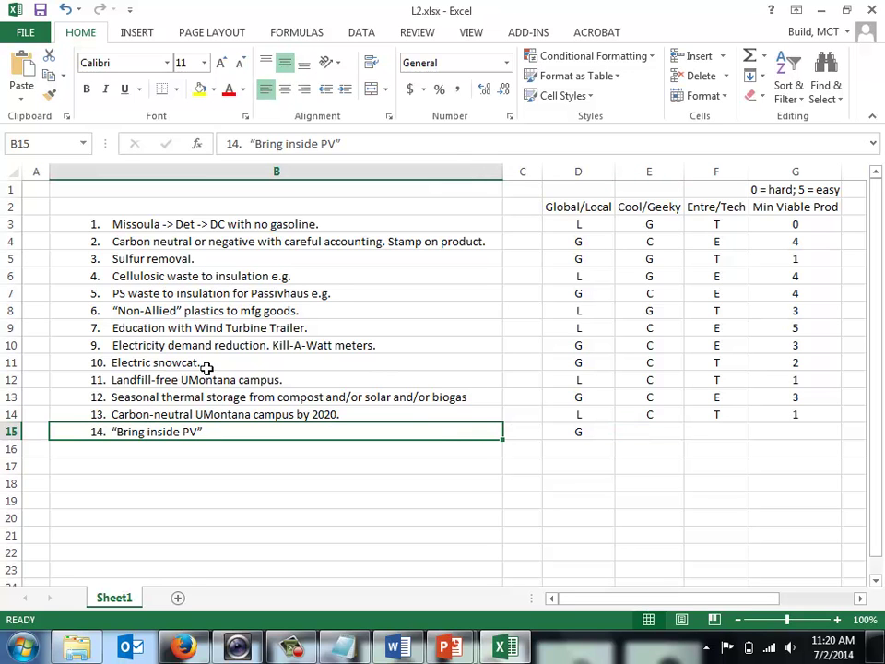
left_click(395, 145)
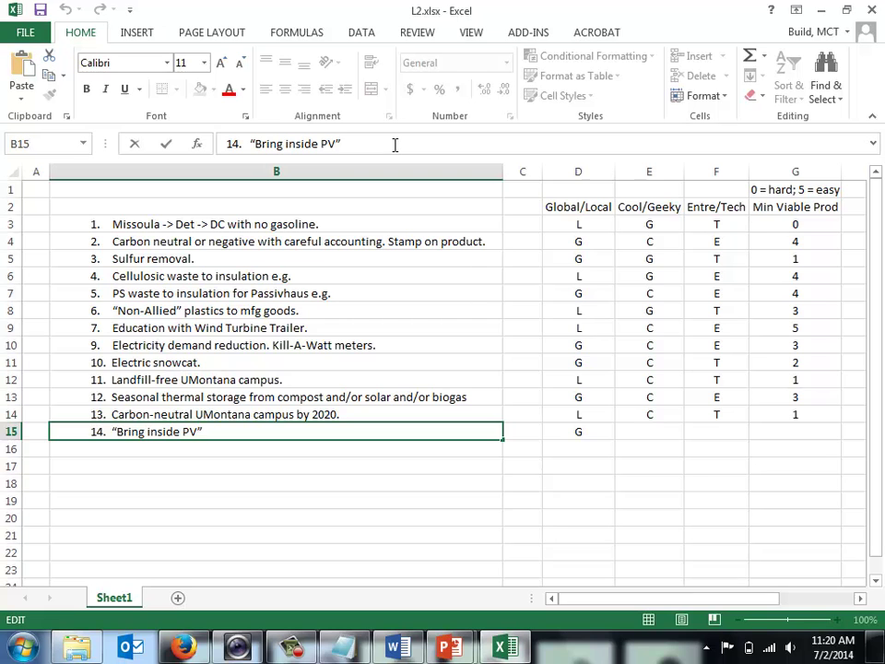
type("/ DEDICATED")
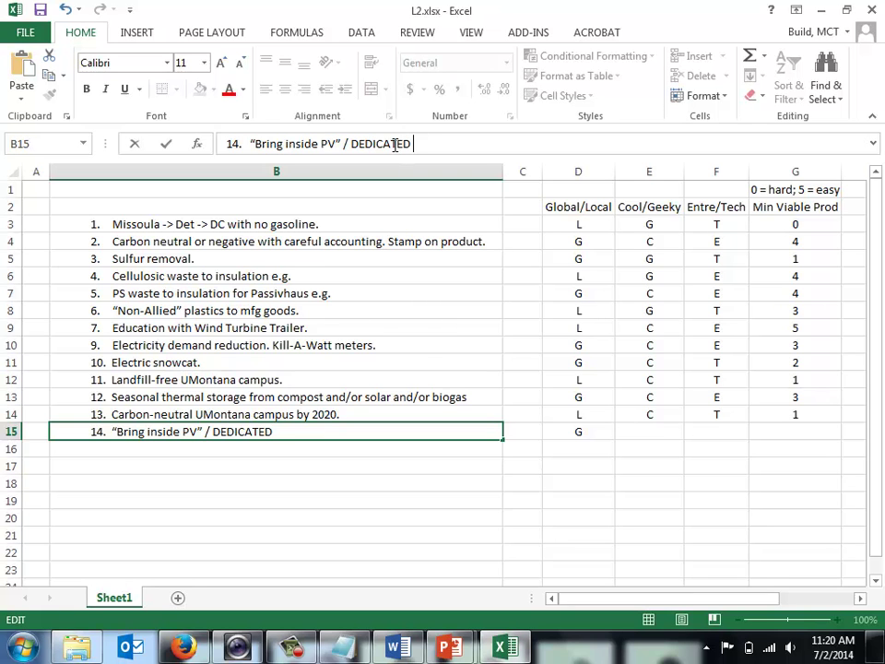
type(" LOW-V")
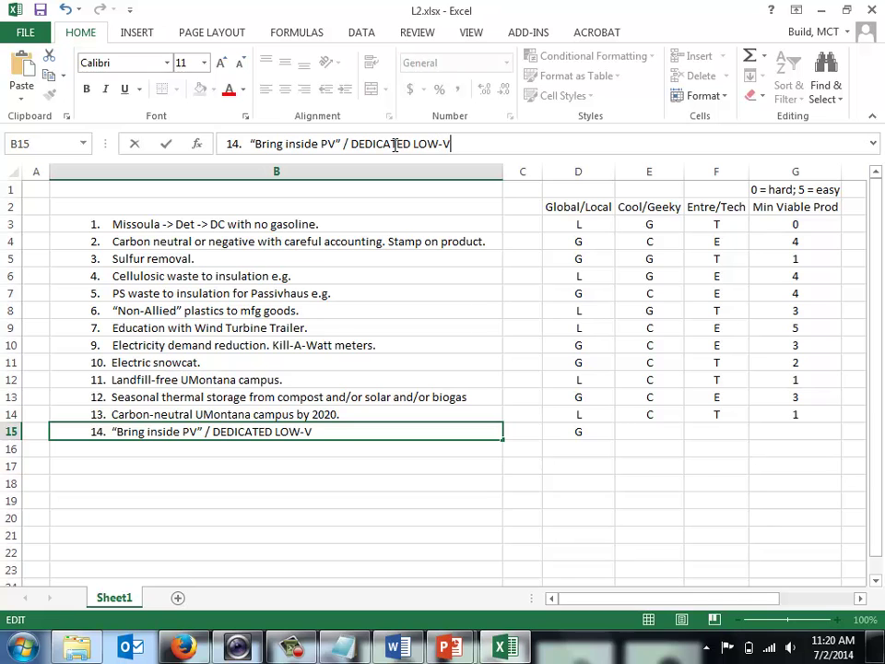
type("OLTAGE")
key("Tab")
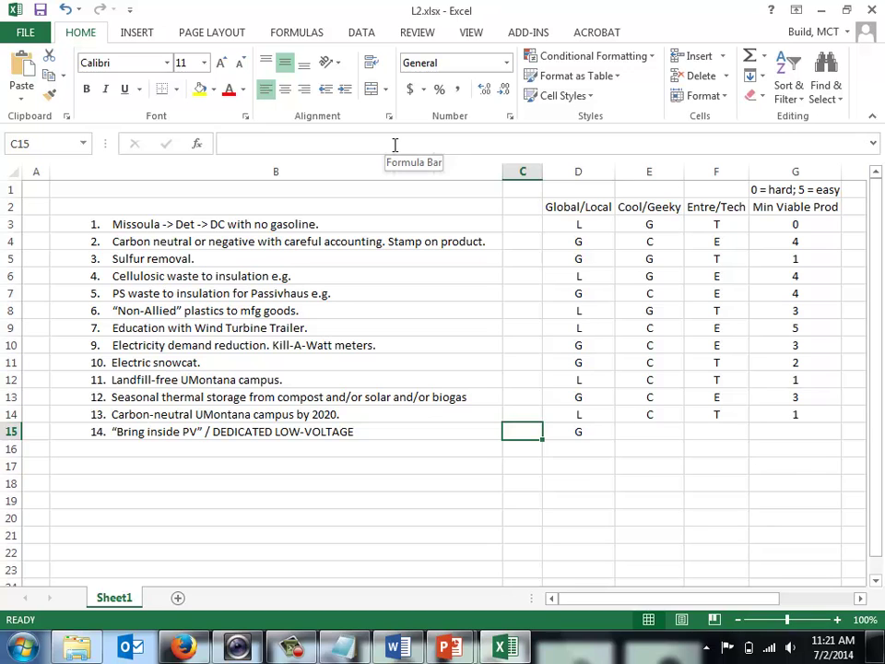
- Rate the "Bring inside PV" idea in cells E15:G15 as C, E and 4
key("Right")
key("Right")
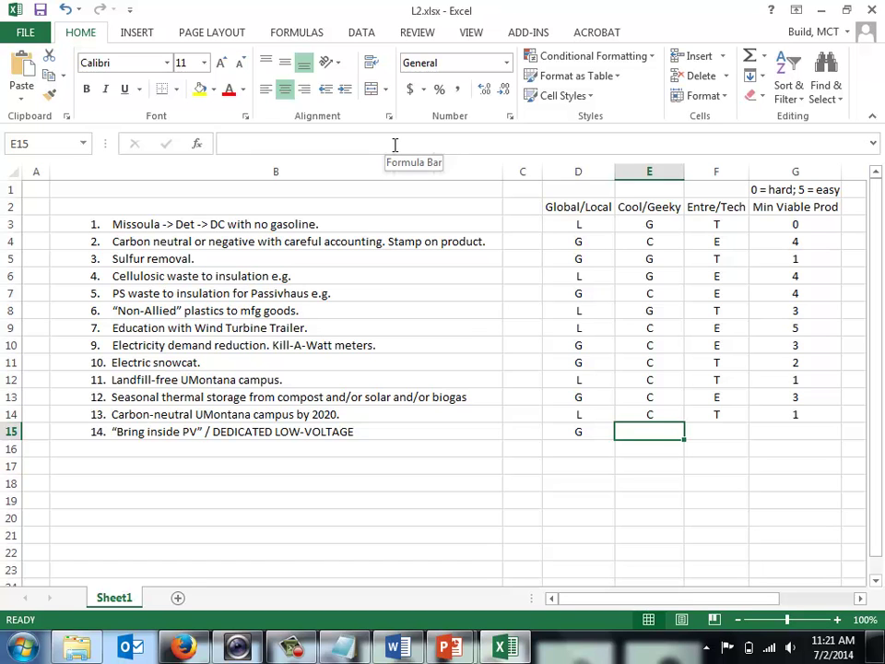
type("C")
key("Right")
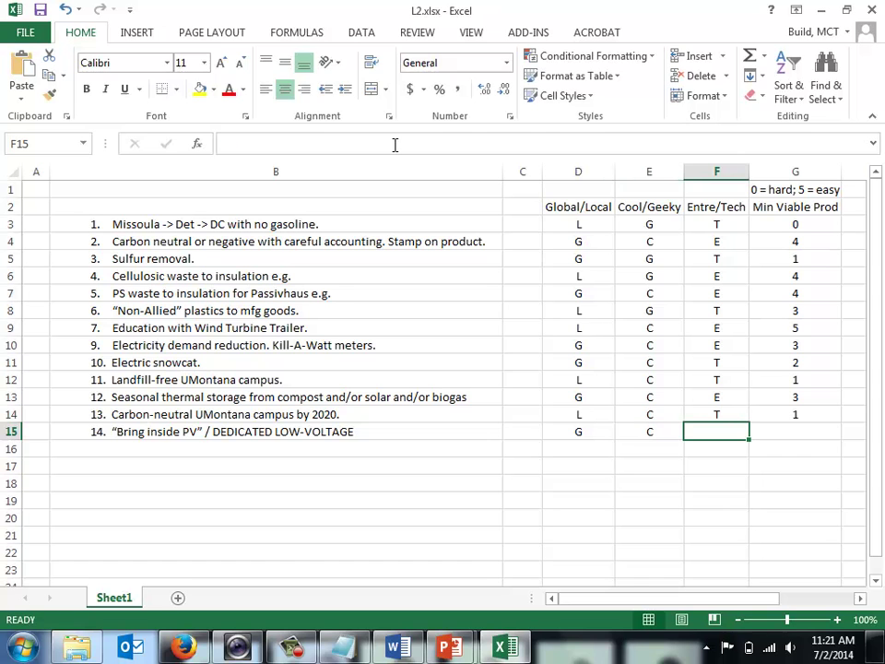
type("E")
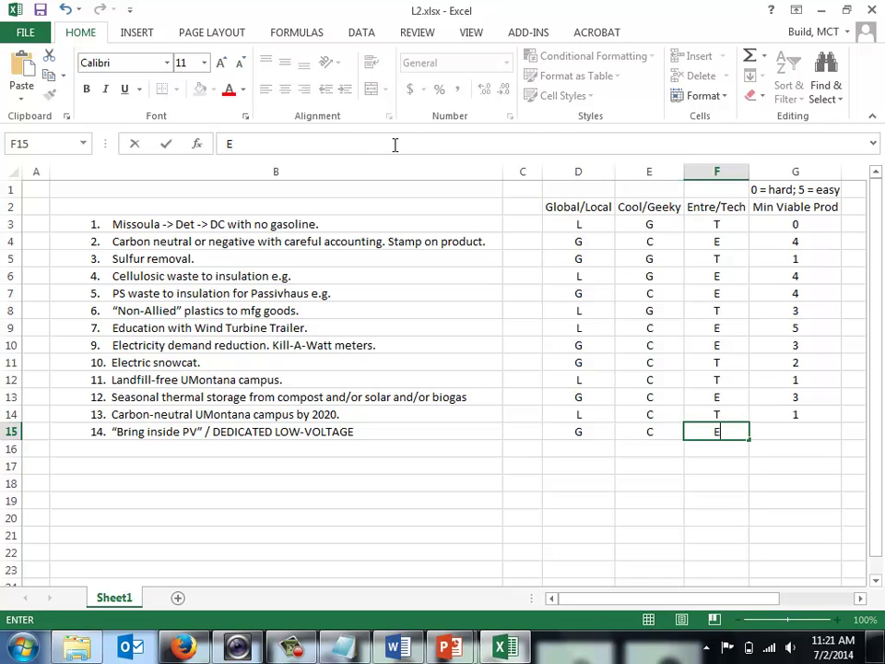
key("Right")
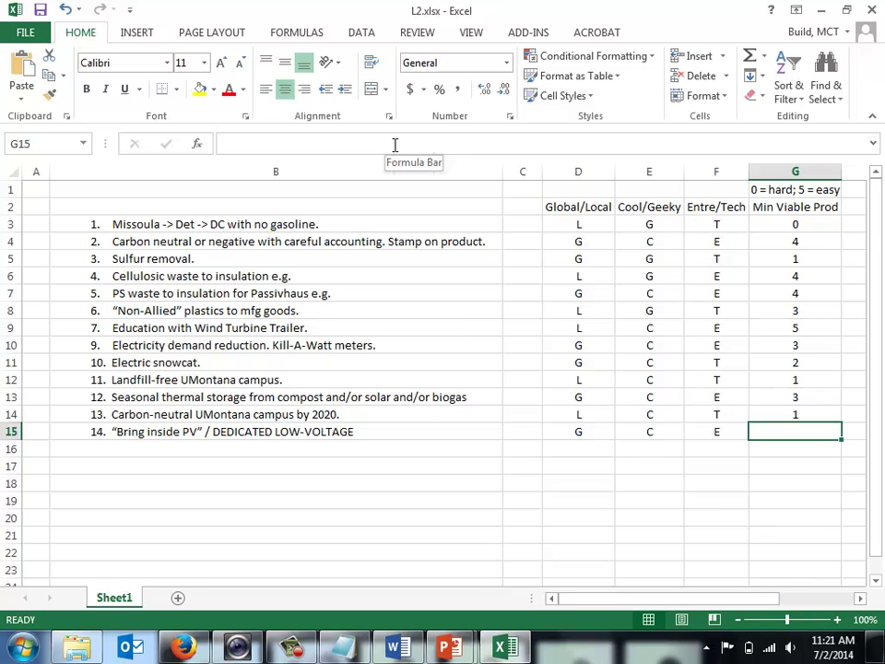
type("4")
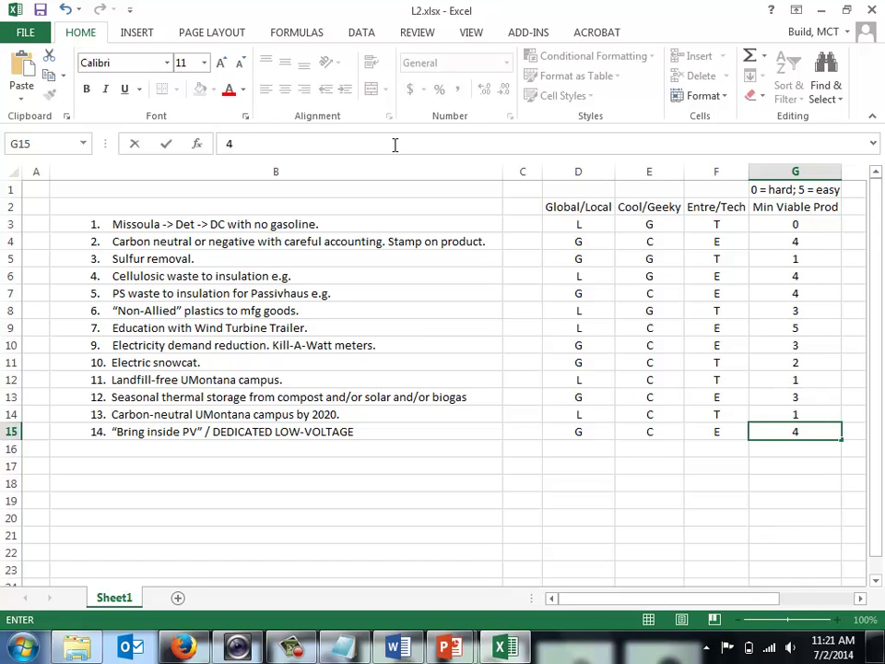
key("Return")
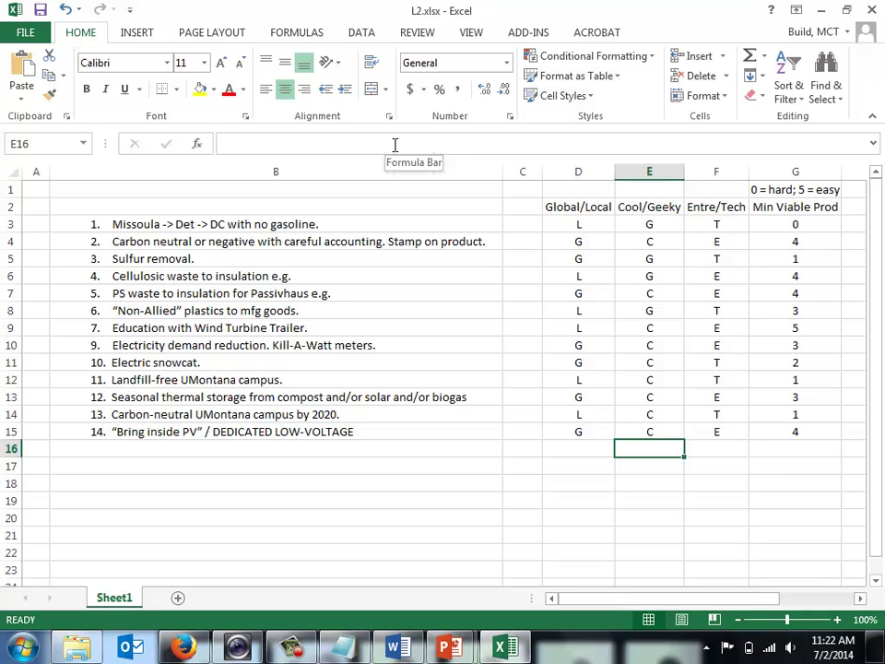
- Switch to Firefox and search Google for "goal zero nomad 7"
key("F10")
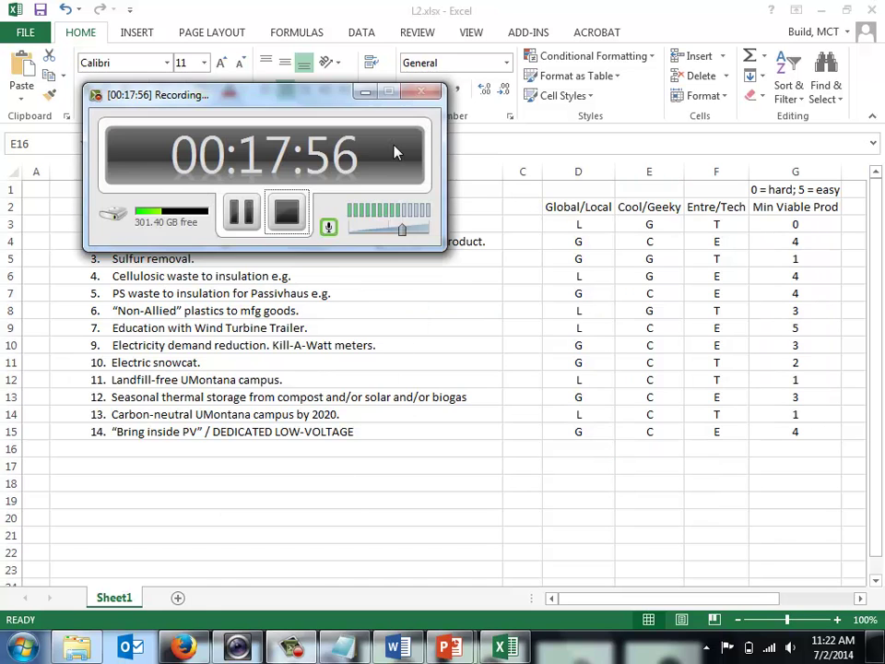
key("alt+Tab")
key("alt+Tab")
key("alt+Tab")
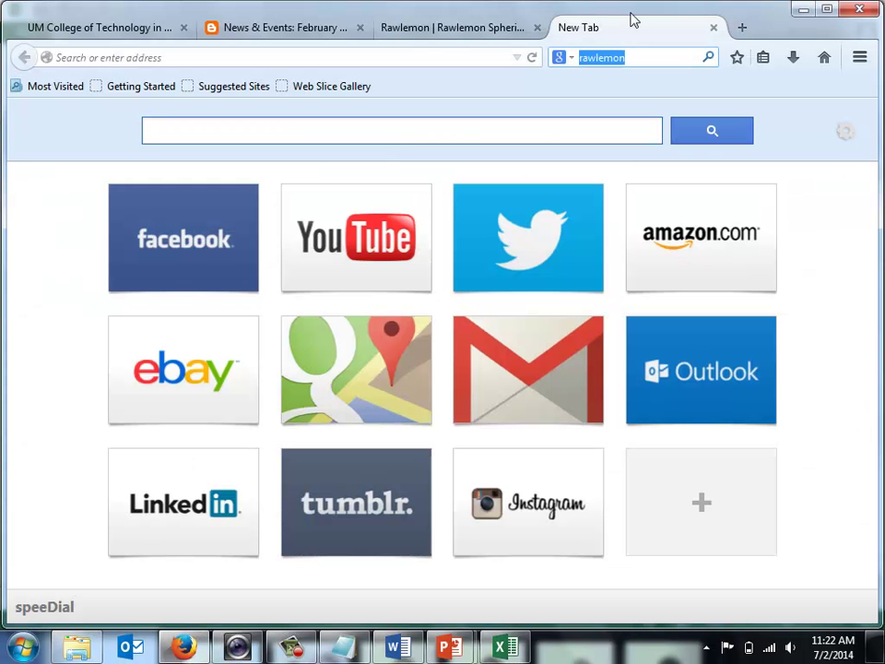
type("GOAL Z")
key("Down")
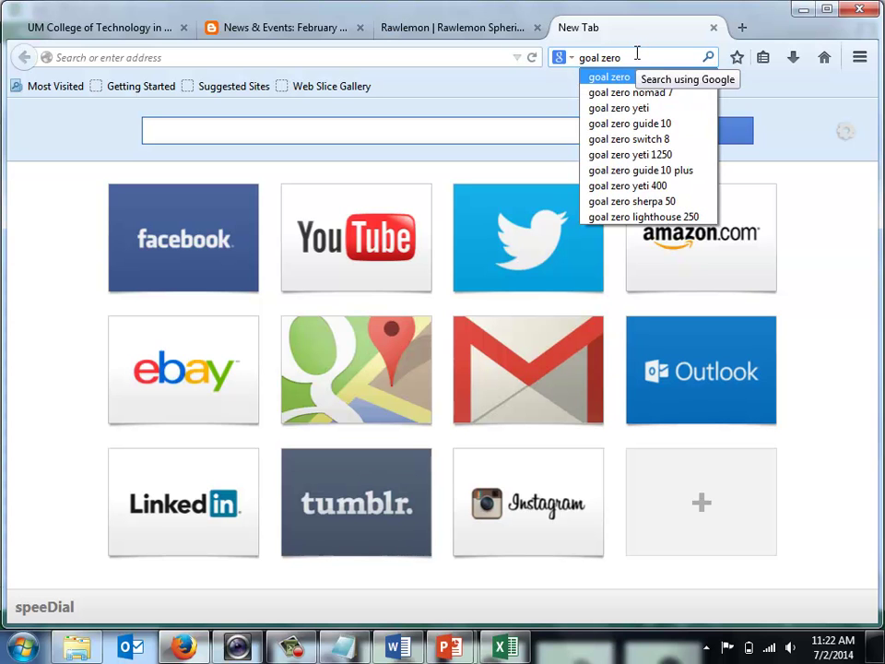
key("Down")
key("Return")
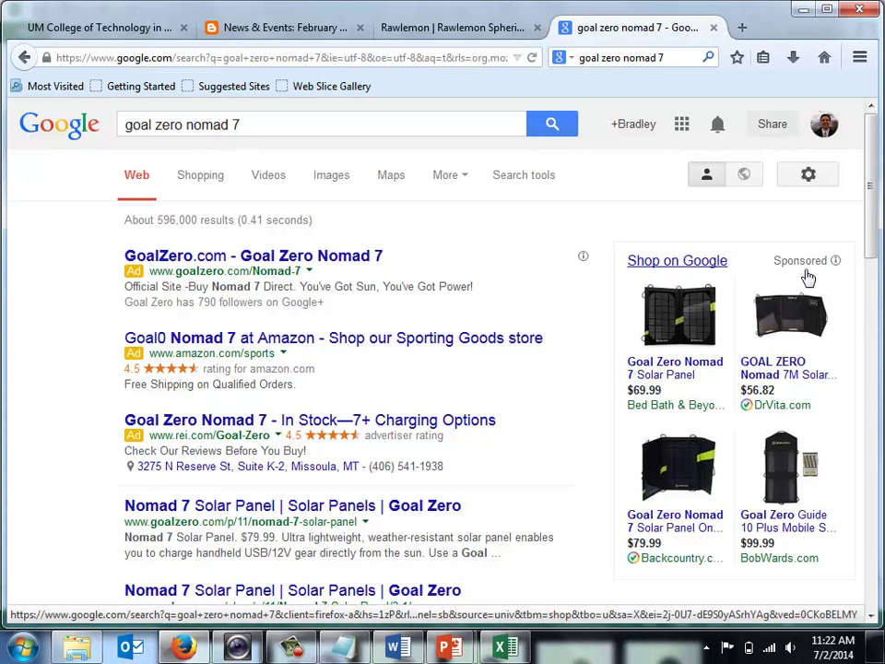
- Open the goalzero.com result for the Nomad 7 Solar Panel and examine its features and kit items
scroll(871, 201, "down", 1)
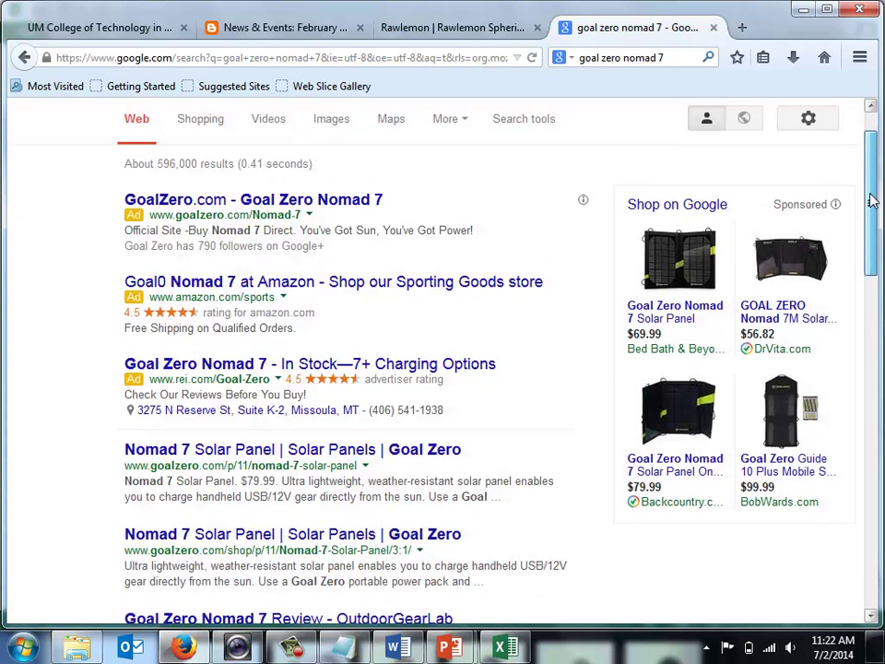
scroll(871, 201, "down", 1)
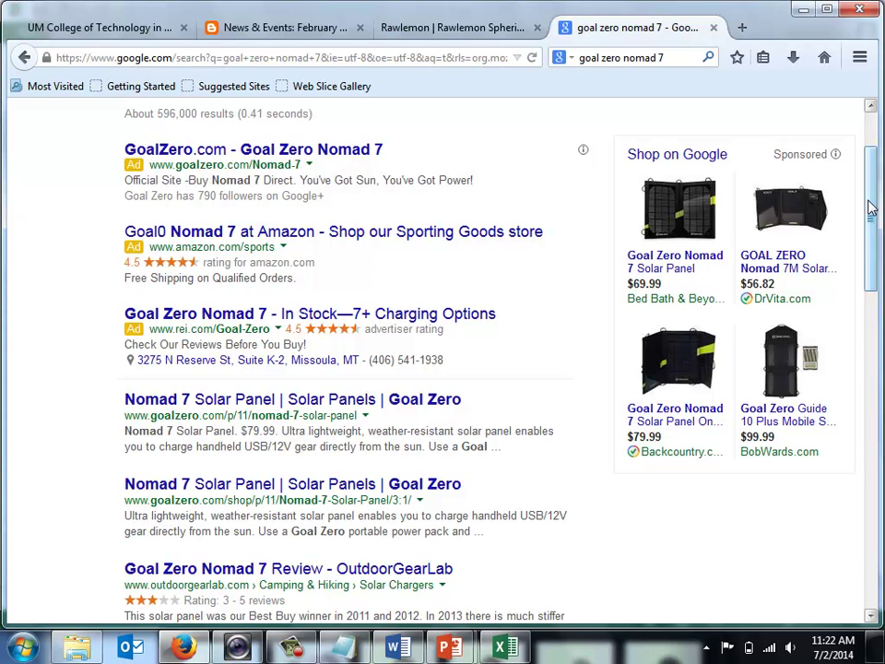
left_click(219, 405)
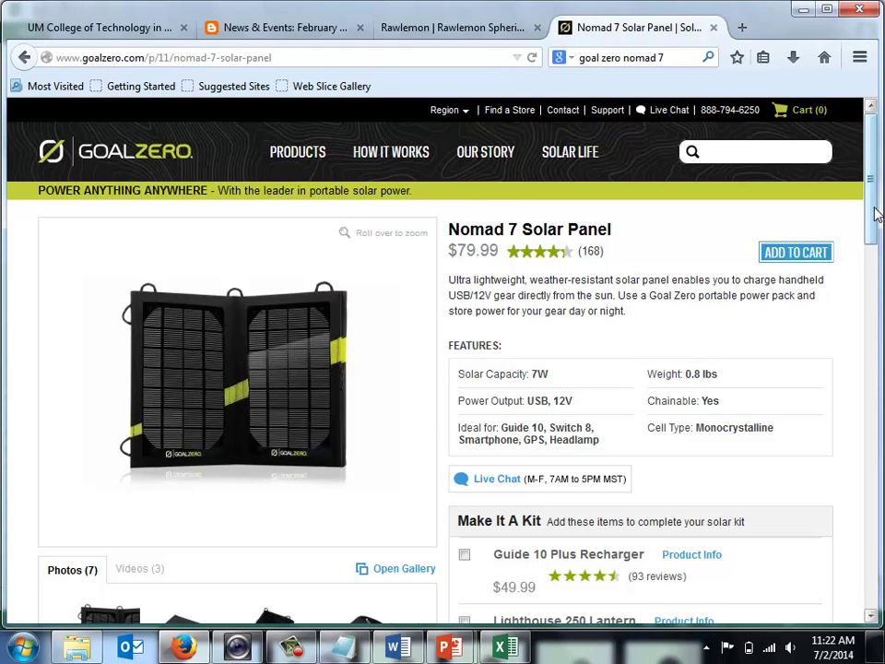
left_click_drag(874, 212, 870, 241)
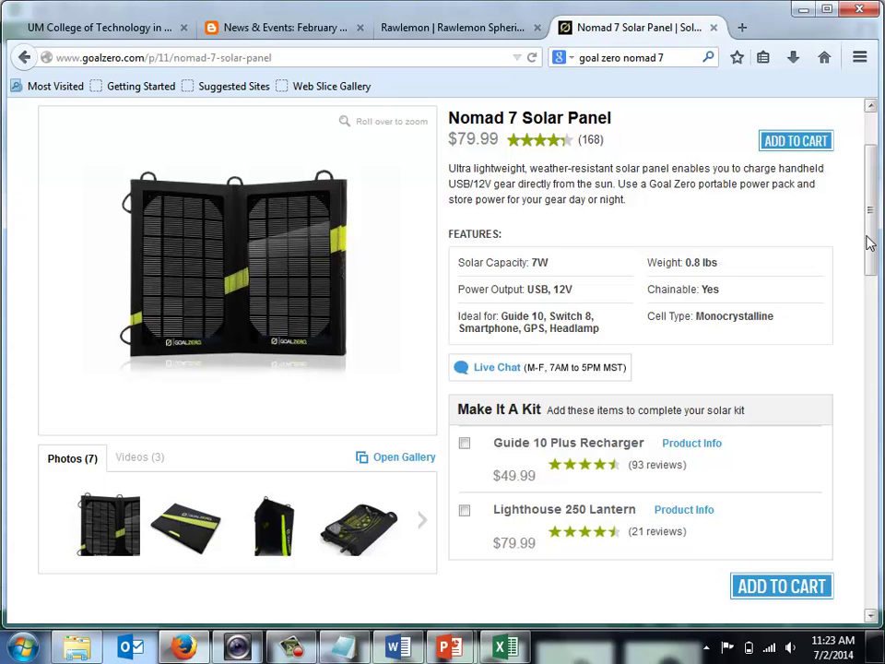
- Switch back to the L2.xlsx workbook in Excel and add the idea Net metering "work around" in cell B16
key("alt+Tab")
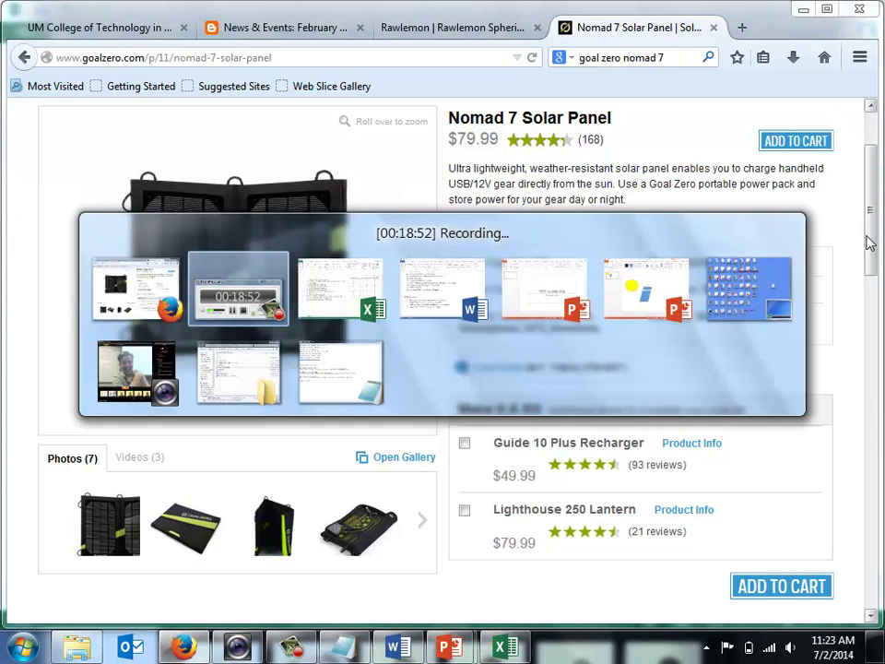
key("alt+Tab")
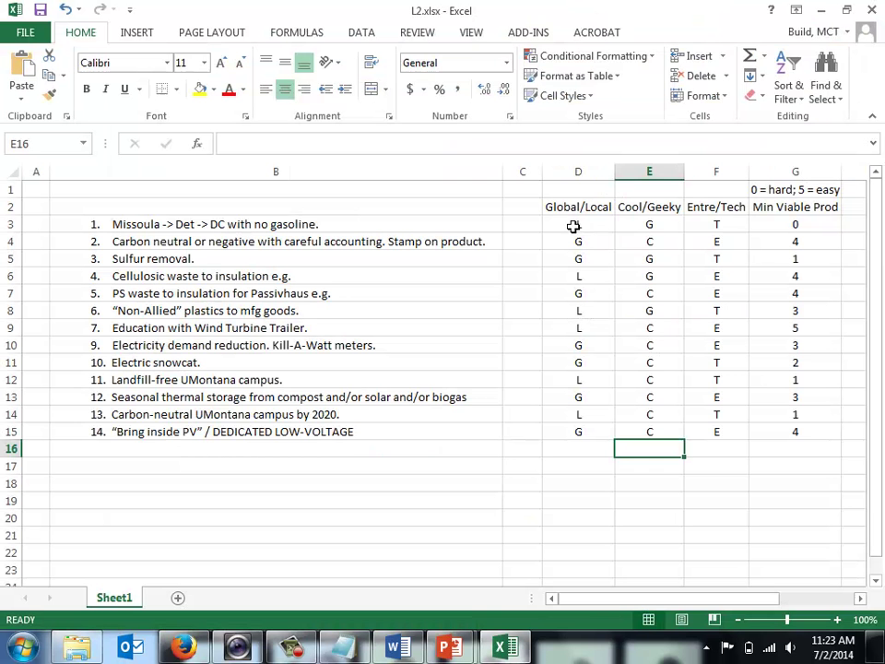
left_click(322, 457)
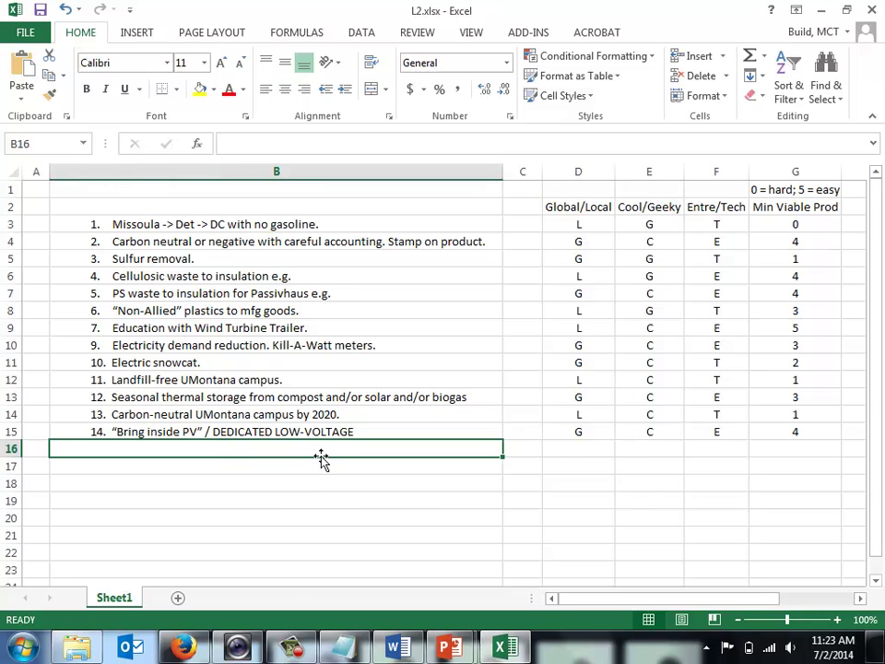
type("nE")
key("BackSpace")
key("BackSpace")
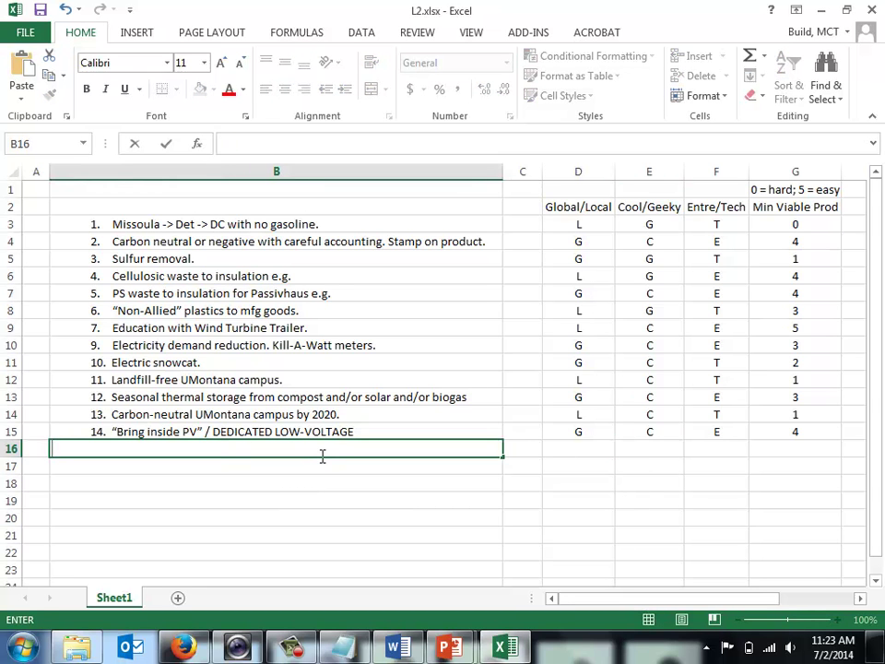
type("Net meteri")
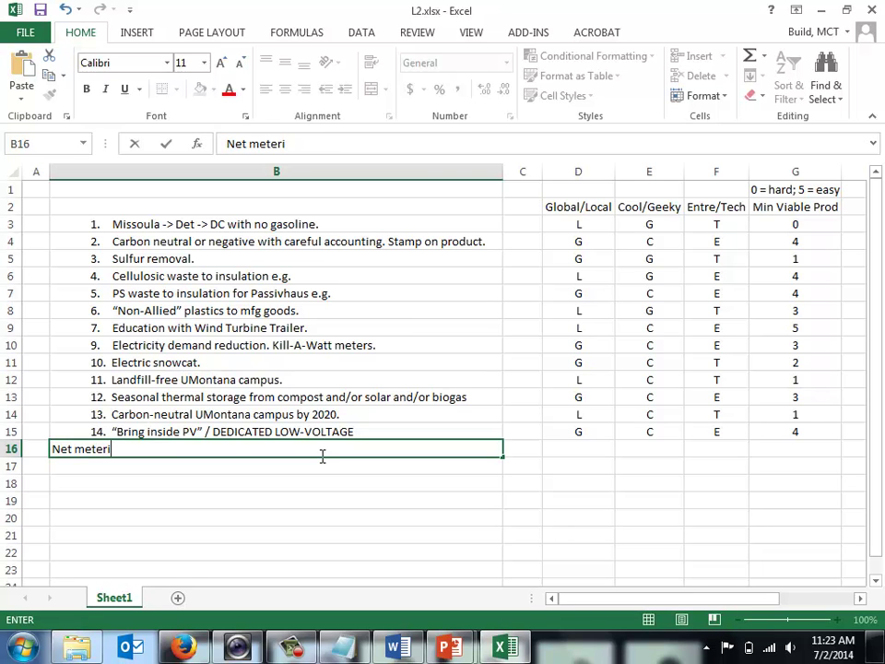
type("ng work")
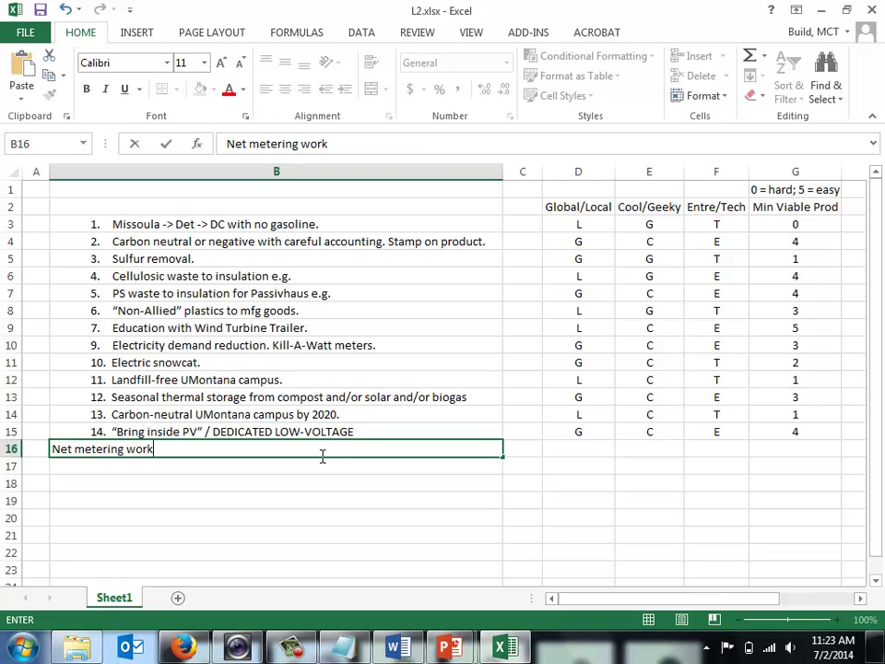
type(" around\"")
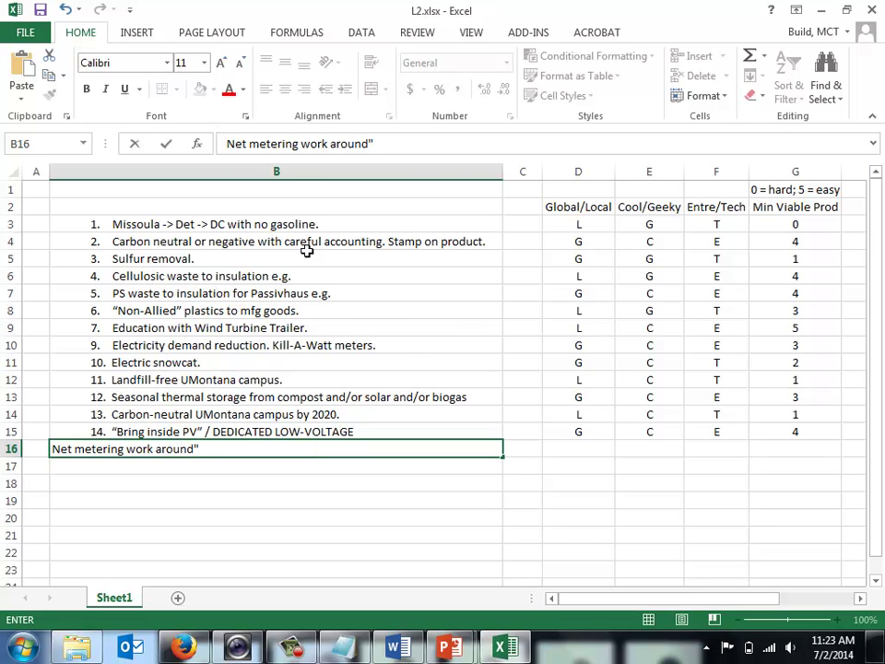
left_click(304, 140)
type("\"")
key("Return")
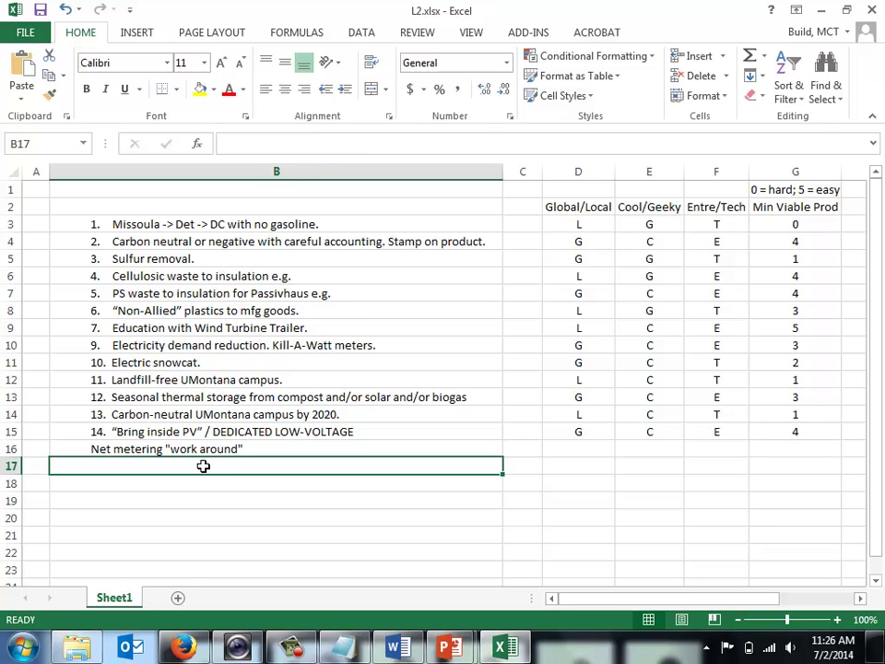
- Rate the Net metering "work around" idea as E under Entre/Tech in cell F16
left_click(222, 450)
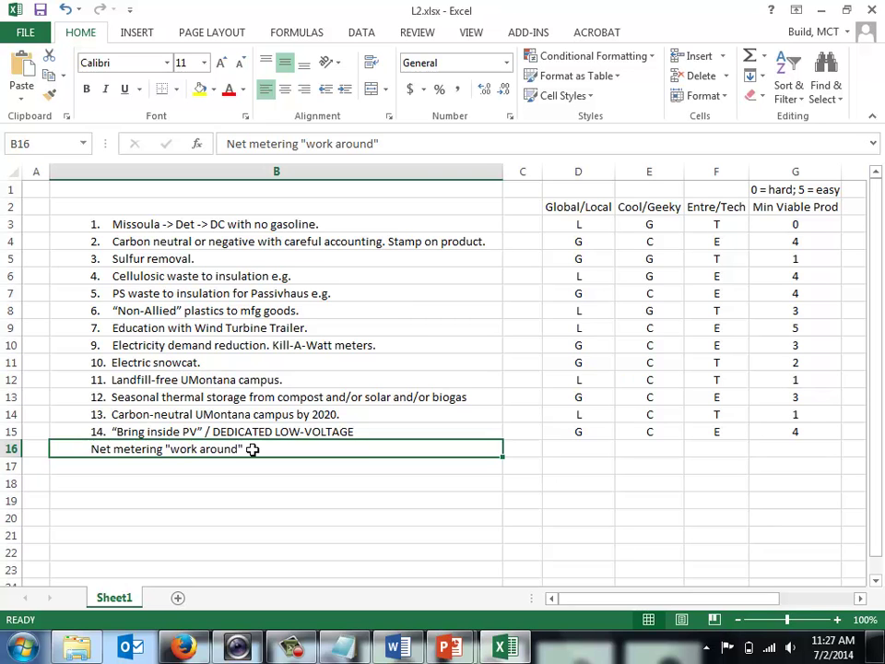
key("Right")
key("Right")
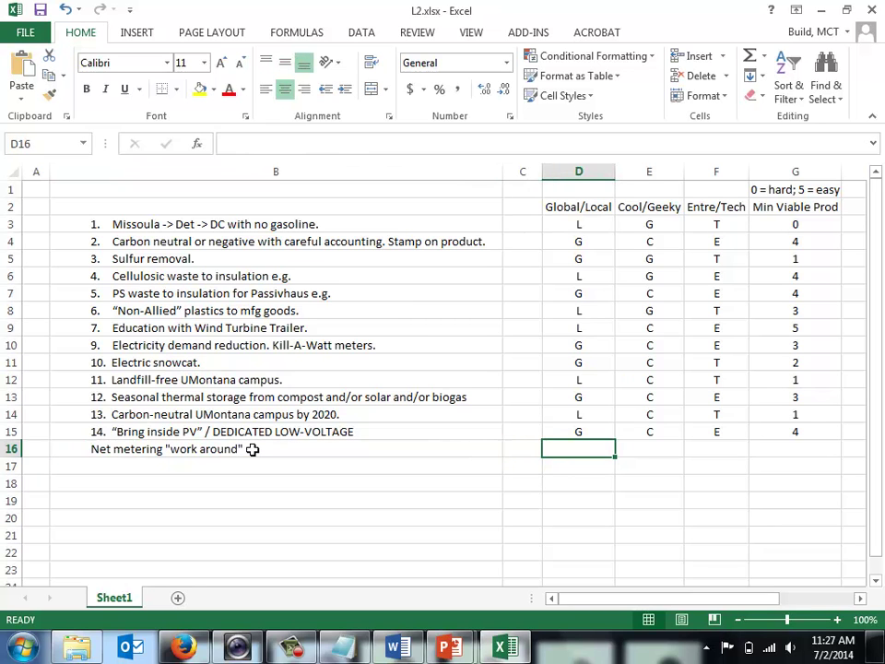
key("Right")
key("Right")
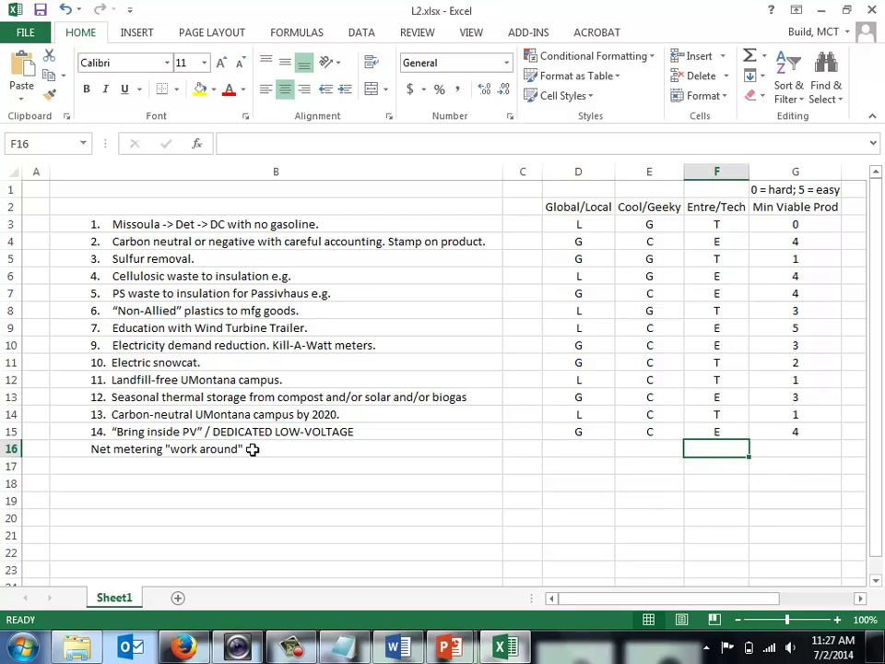
type("e")
key("BackSpace")
type("E")
- Complete the Net metering "work around" ratings with G in D16, C in E16 and 1 in G16
key("Left")
key("Left")
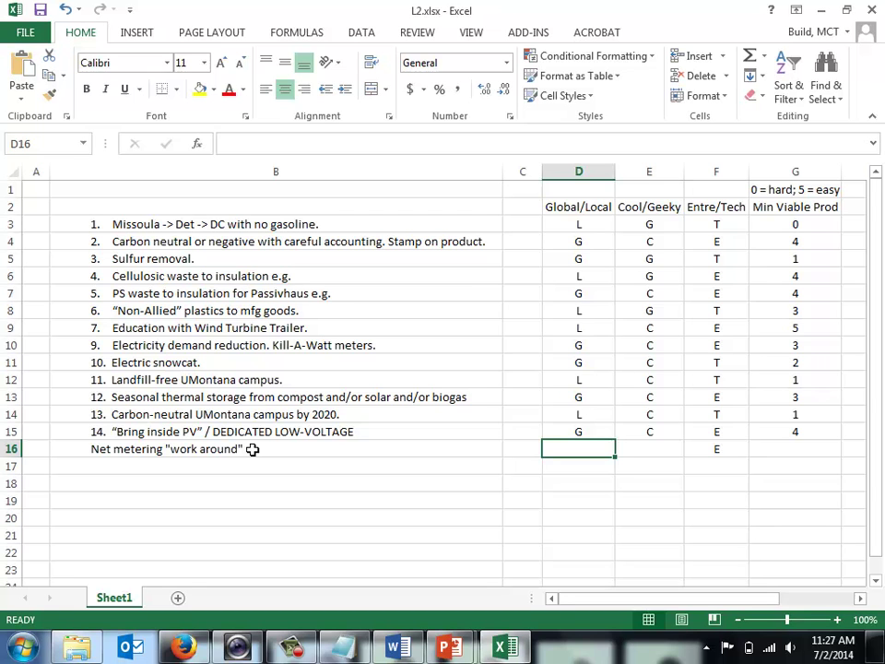
type("G")
key("Tab")
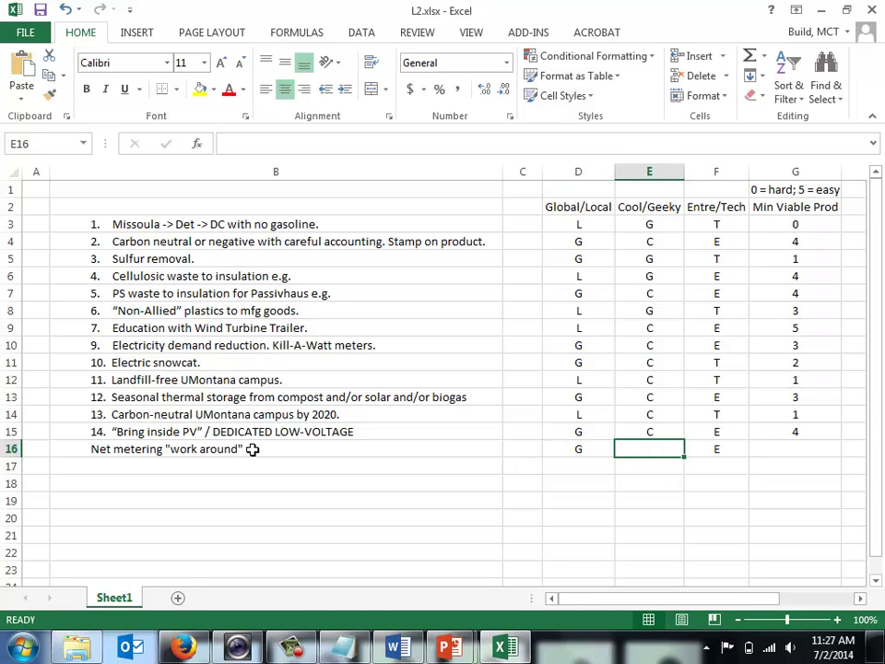
type("C")
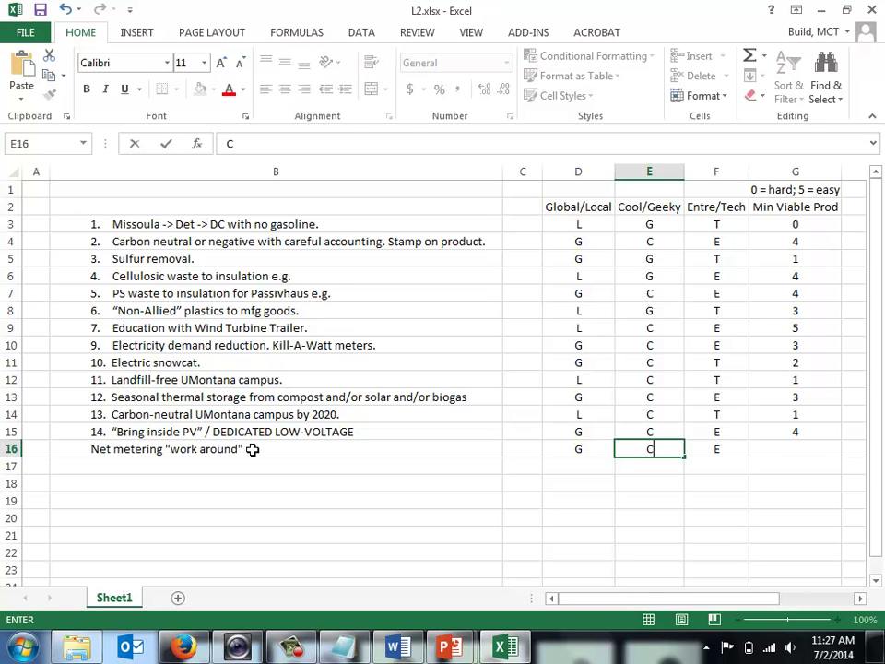
key("Tab")
key("Tab")
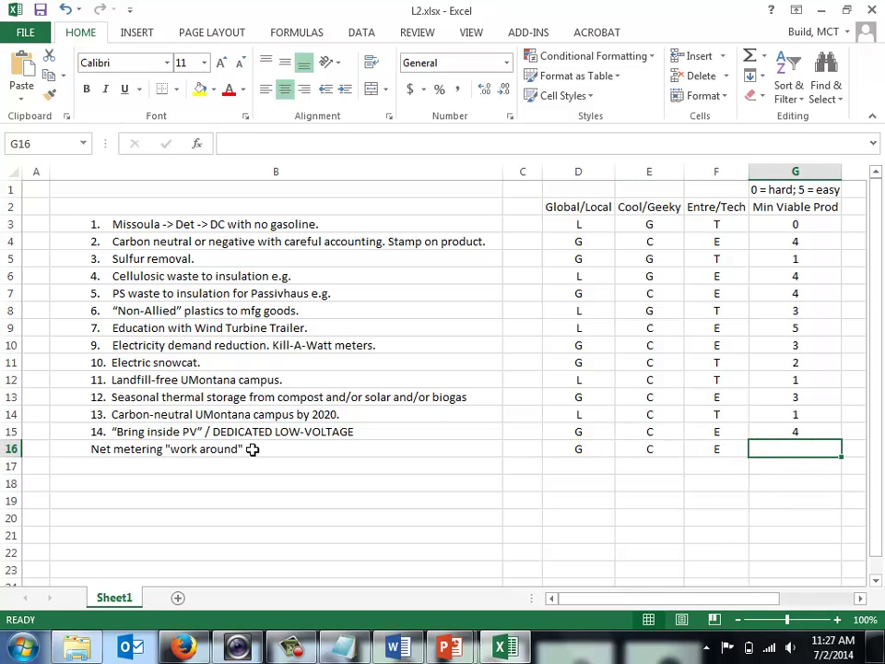
type("1")
key("Return")
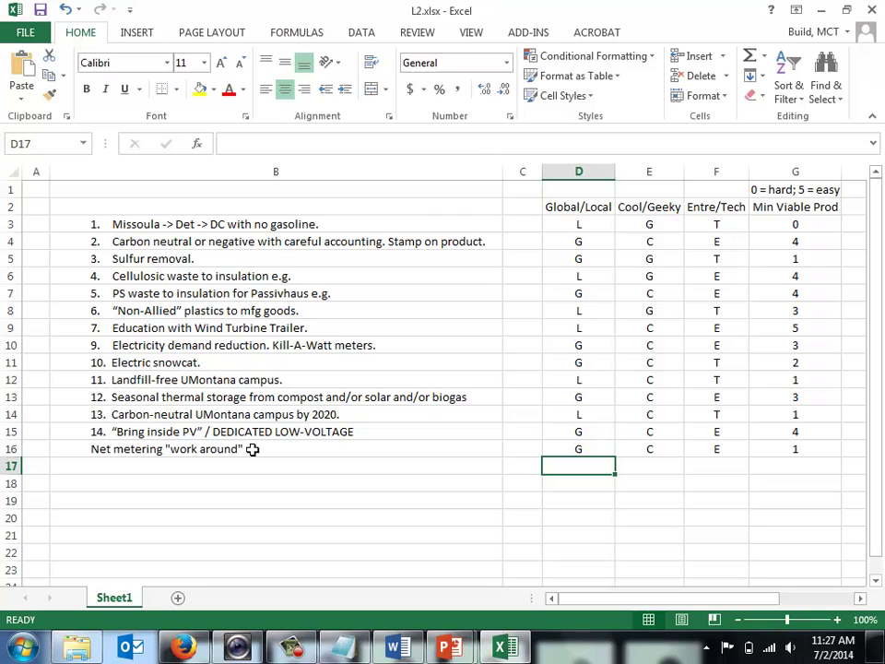
- Add the idea Emergency Power Trailer in cell B17
key("Left")
key("Left")
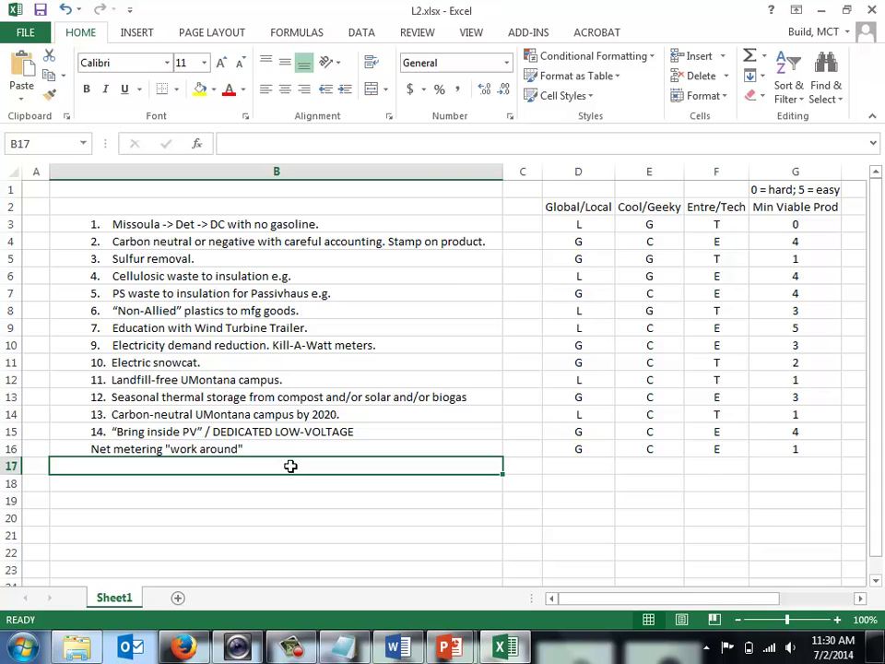
type("Em")
key("BackSpace")
type("merge")
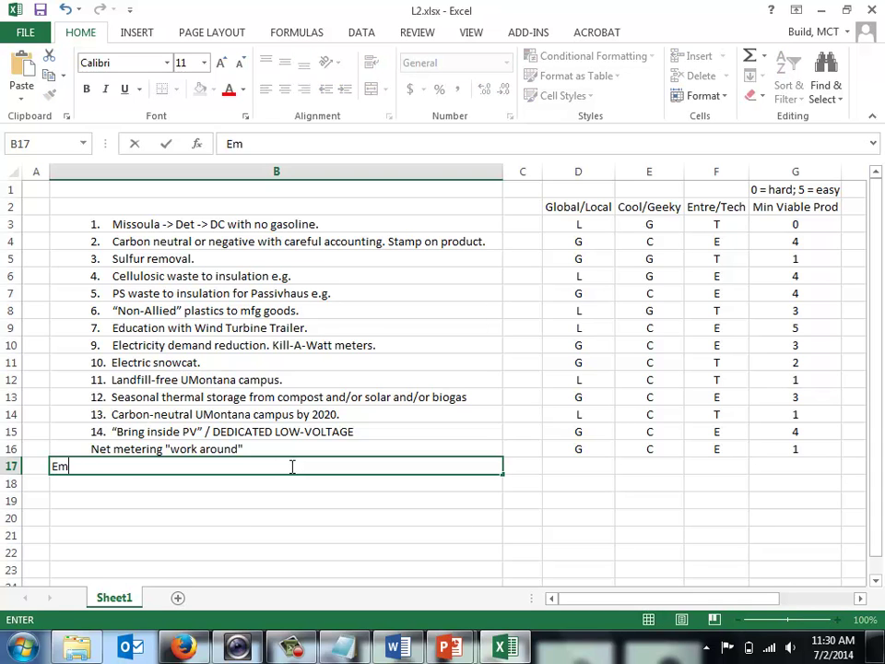
key("BackSpace")
key("BackSpace")
type("gency Power Tra")
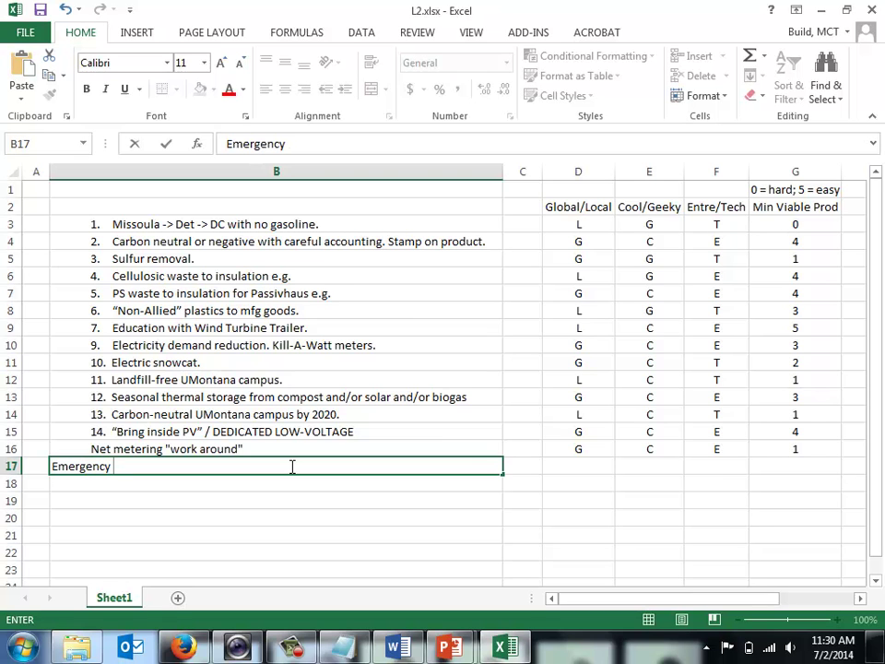
type("iler")
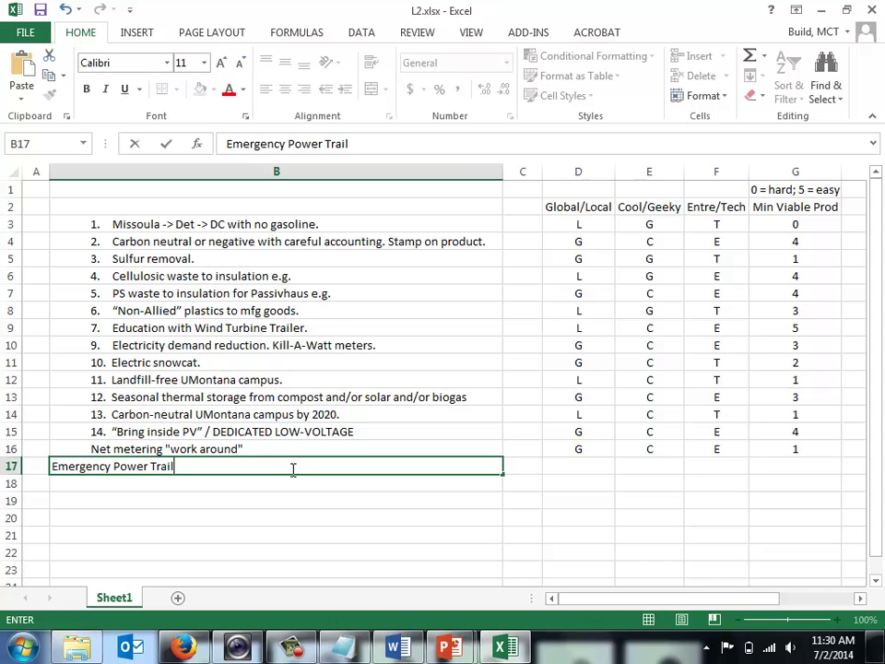
key("Tab")
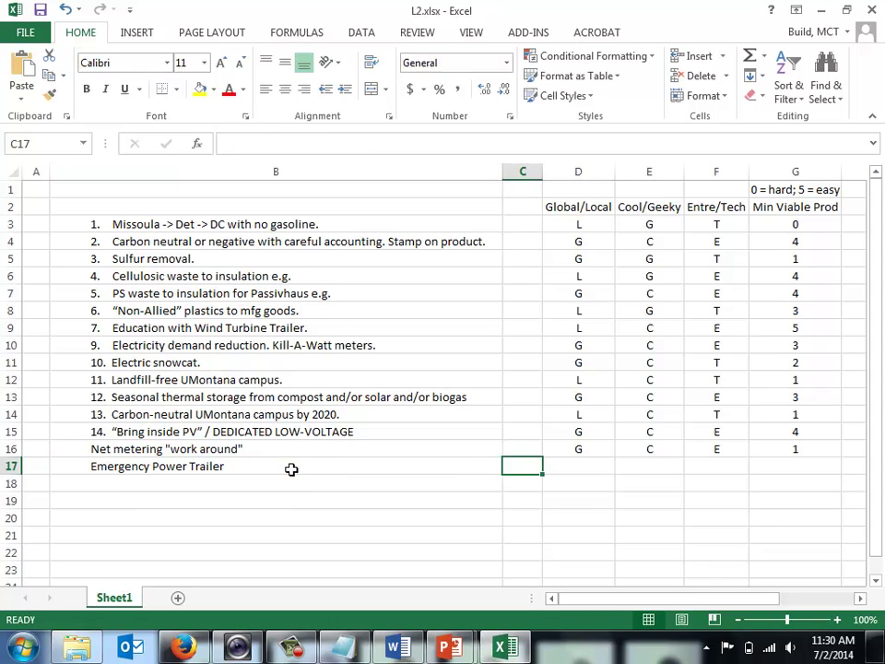
- Rate the Emergency Power Trailer idea in cells D17:G17 as G, C, T and 4
key("Tab")
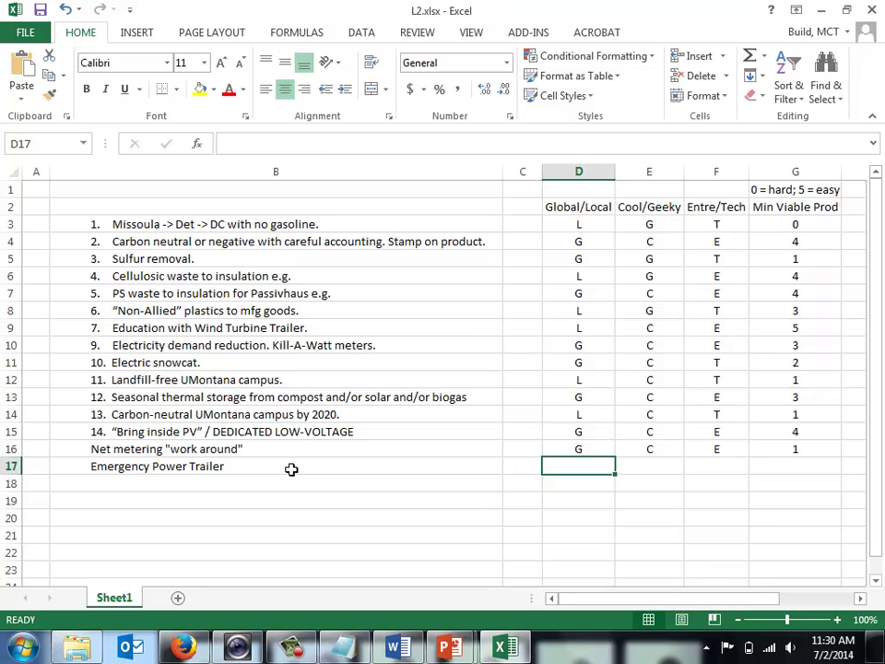
type("G")
key("Tab")
type("C")
key("Tab")
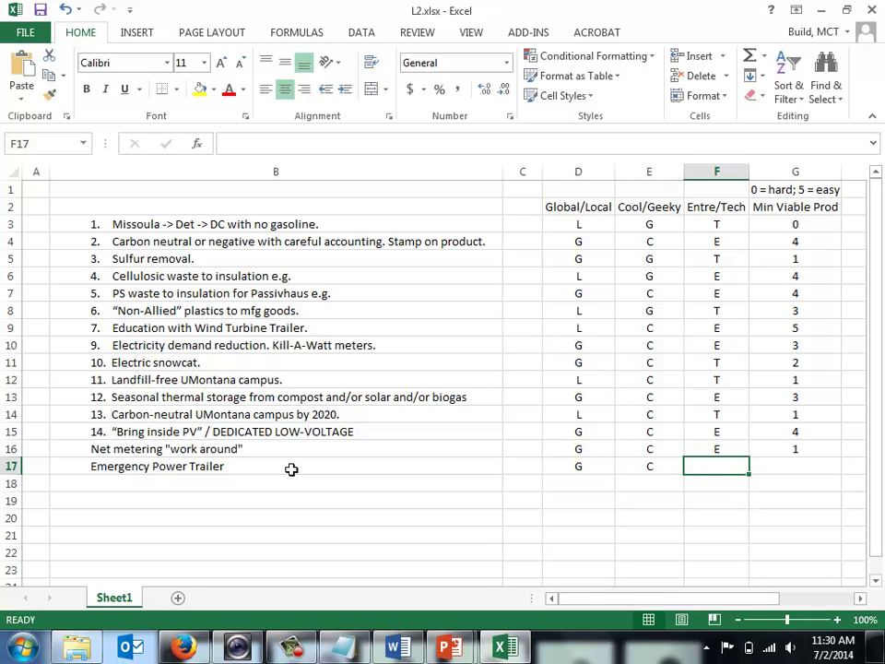
type("T")
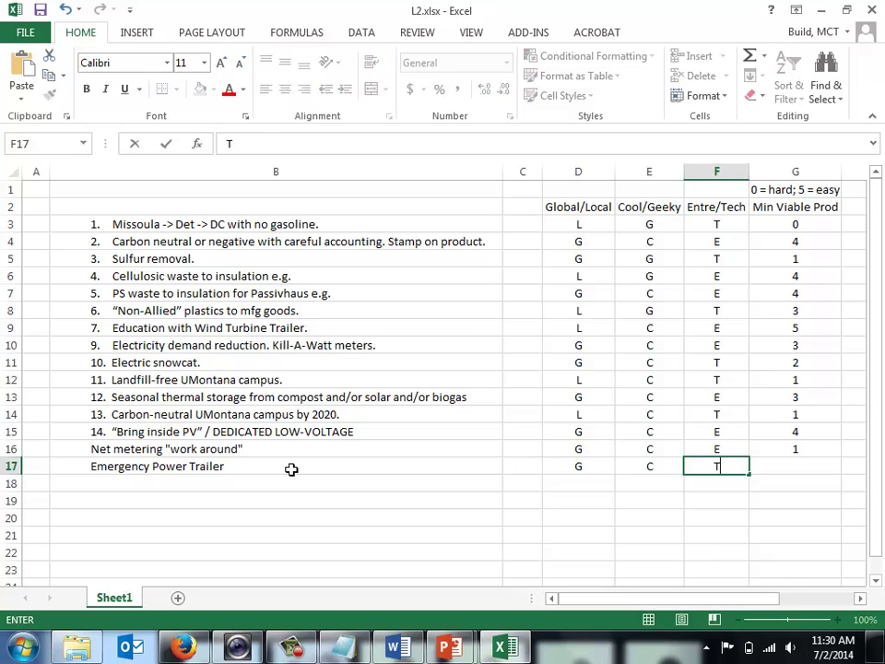
key("Tab")
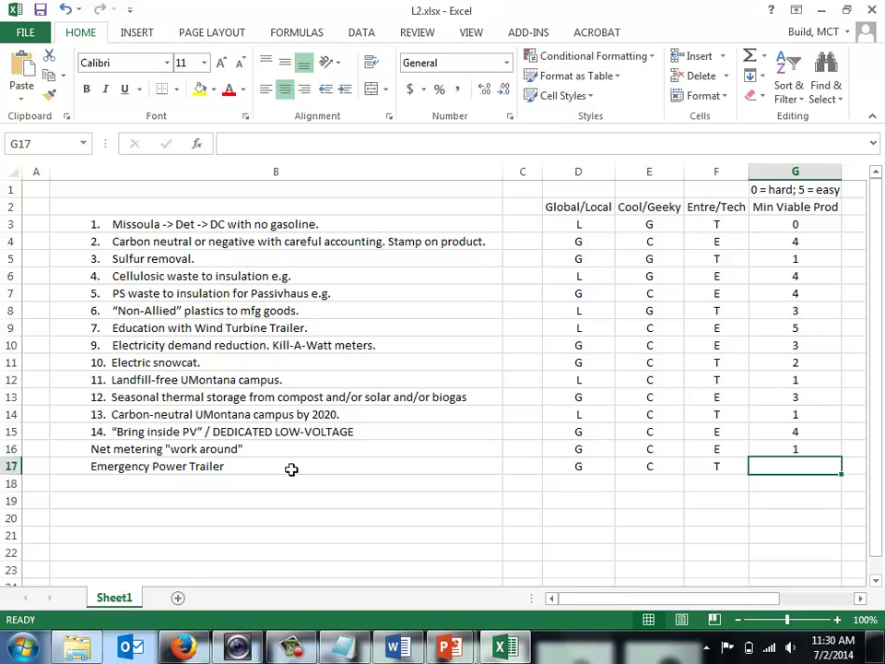
type("4")
key("Return")
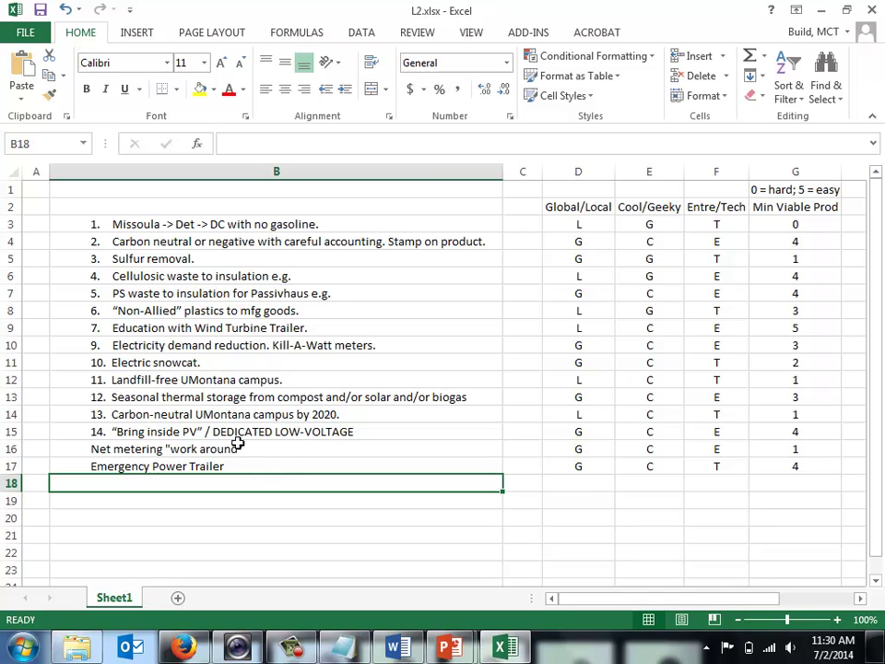
- Tighten the gap after the number in cell B3 so it reads "1. Missoula -> Det -> DC with no gasoline."
left_click(177, 225)
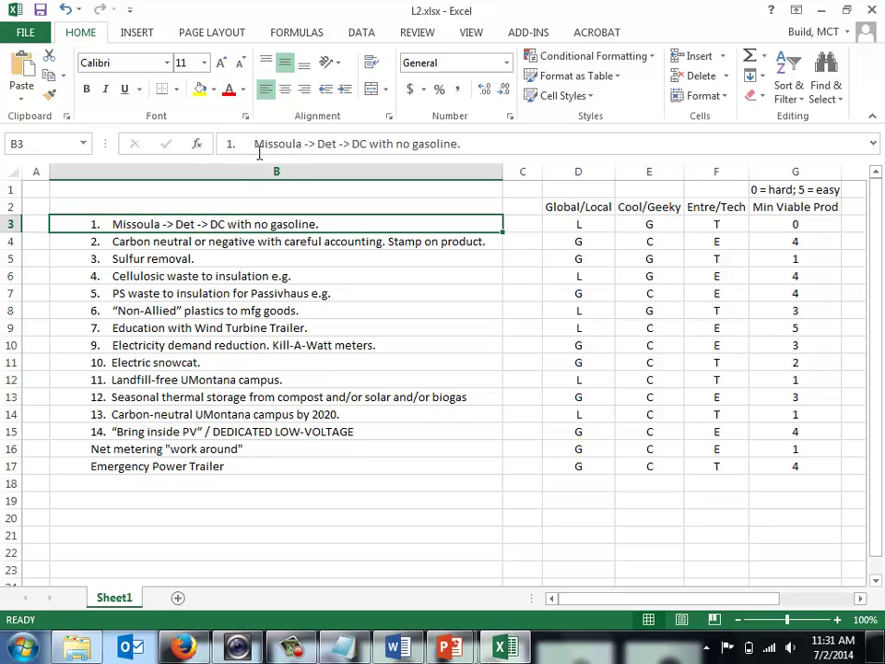
left_click(252, 146)
key("BackSpace")
key("BackSpace")
key("BackSpace")
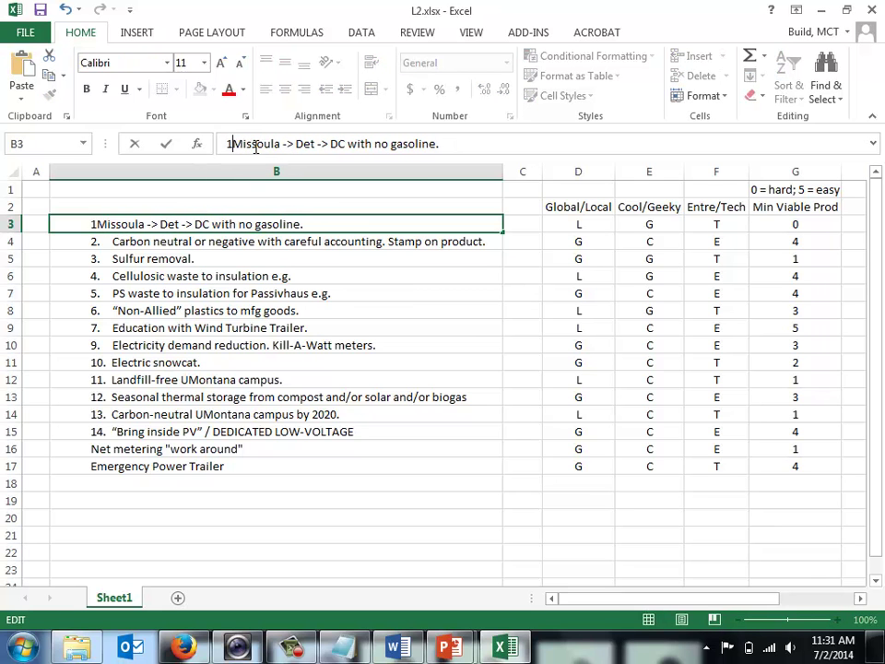
type(".")
key("Return")
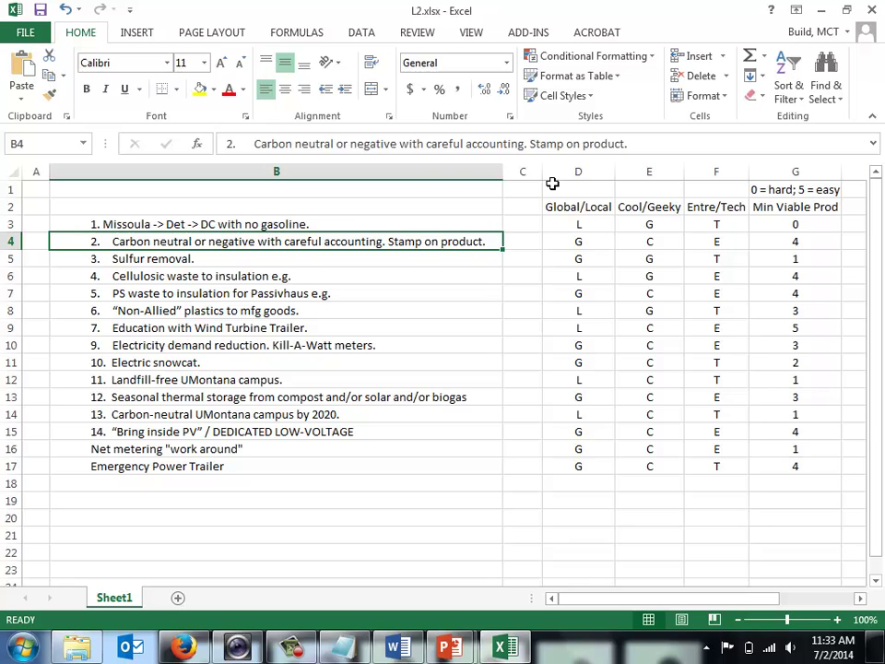
- Prefix the Net metering "work around" idea in cell B16 with the number "15."
left_click(533, 227)
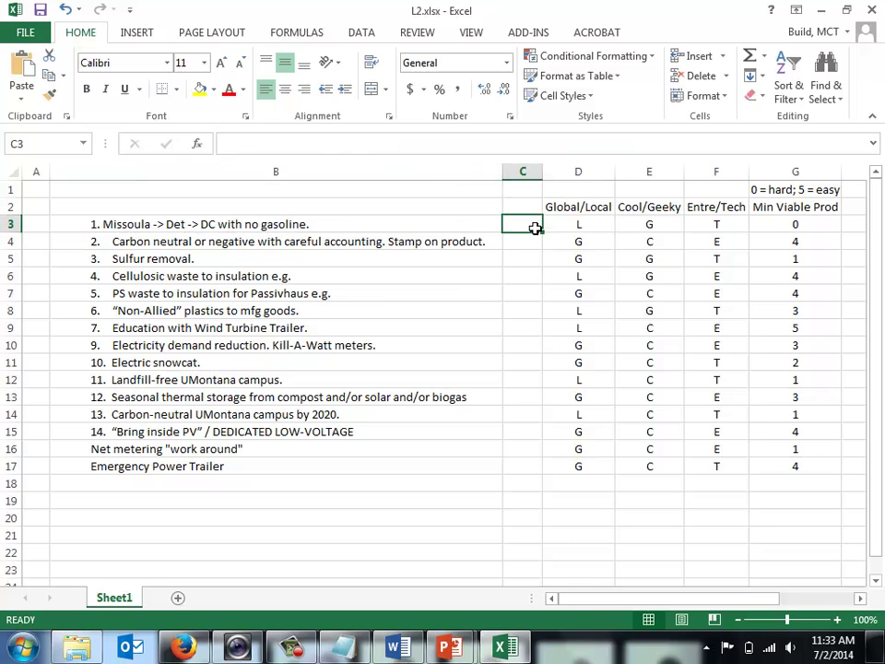
key("Down")
key("Down")
key("Down")
key("Down")
key("Down")
key("Down")
key("Down")
key("Down")
key("Down")
key("Down")
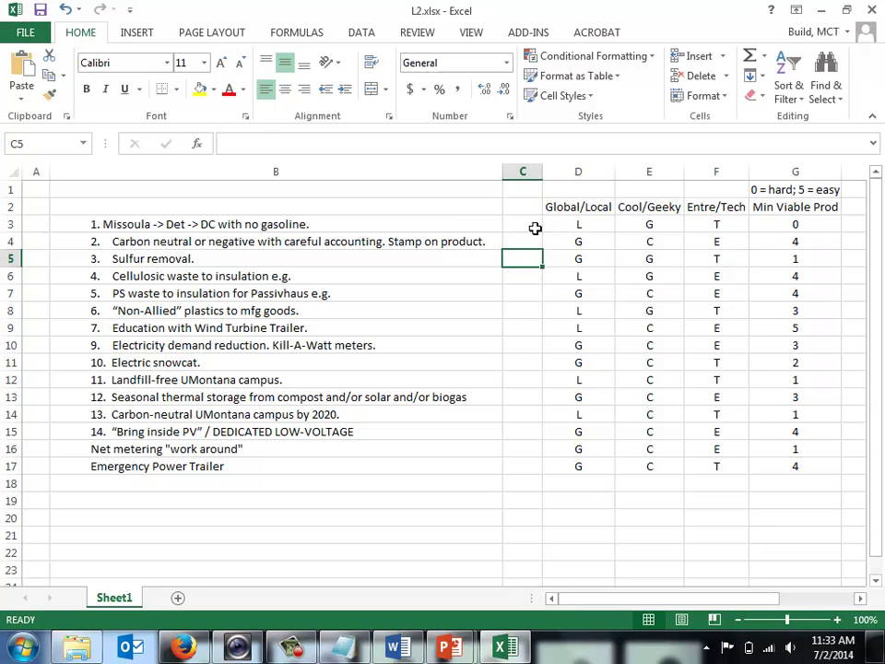
key("Down")
key("Down")
key("Down")
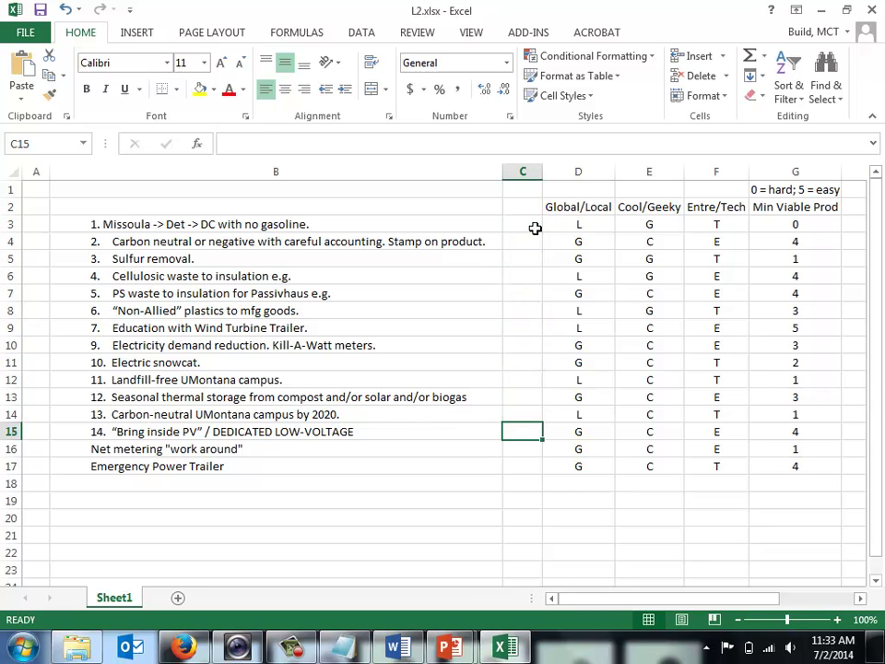
key("Left")
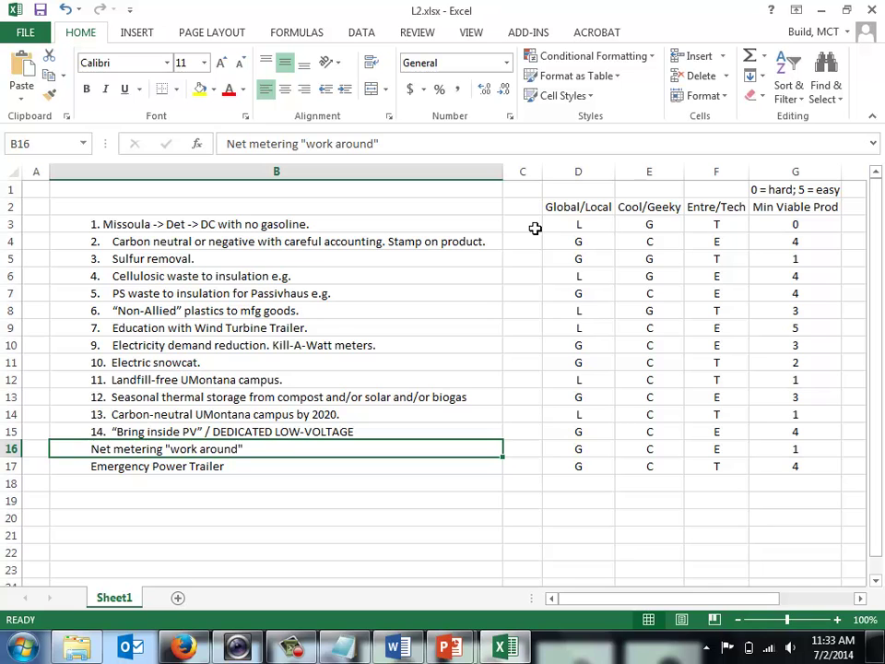
left_click(230, 148)
type("15.")
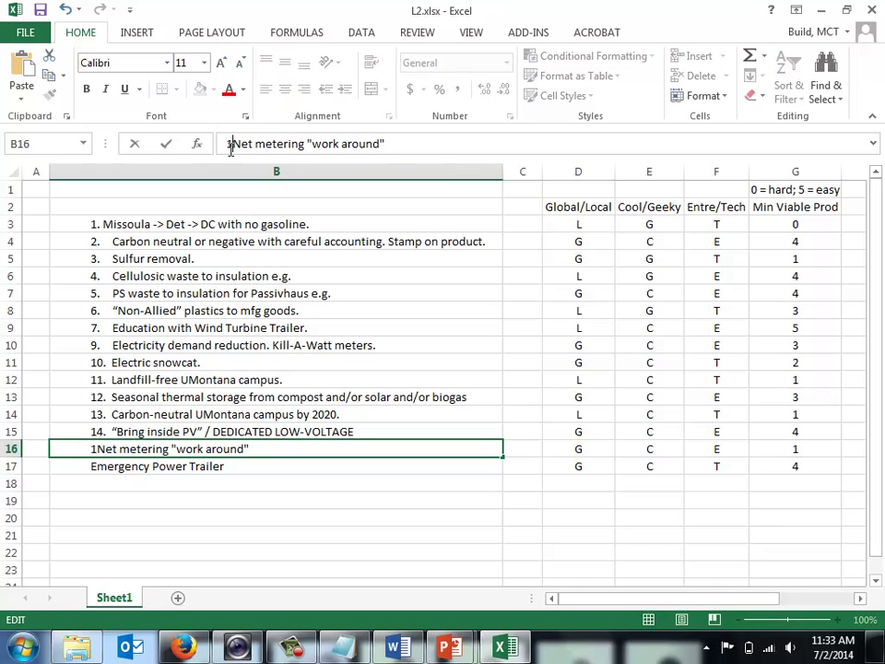
key("Return")
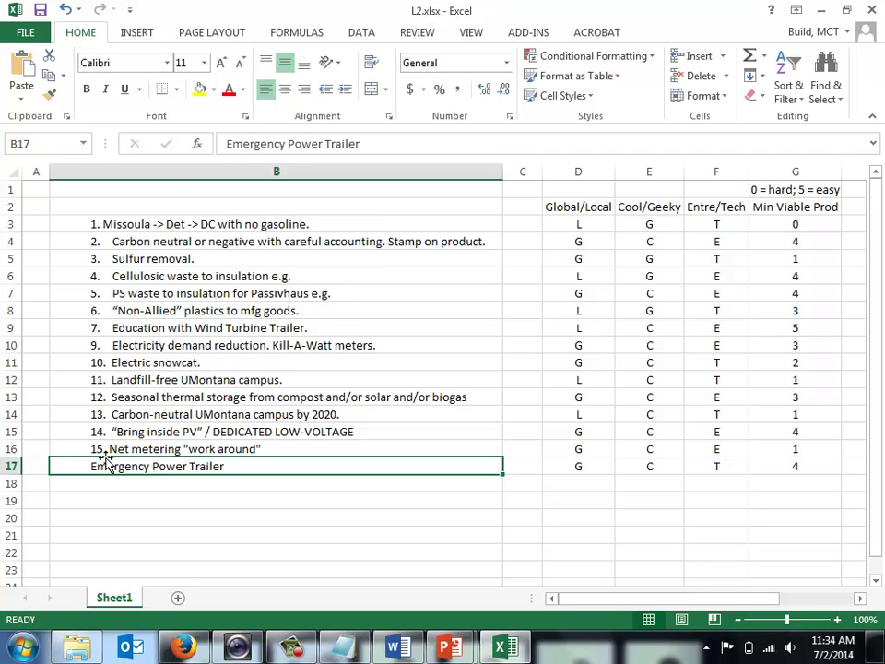
- Prefix the Emergency Power Trailer idea in cell B17 with the number "16."
left_click(228, 145)
type("16.")
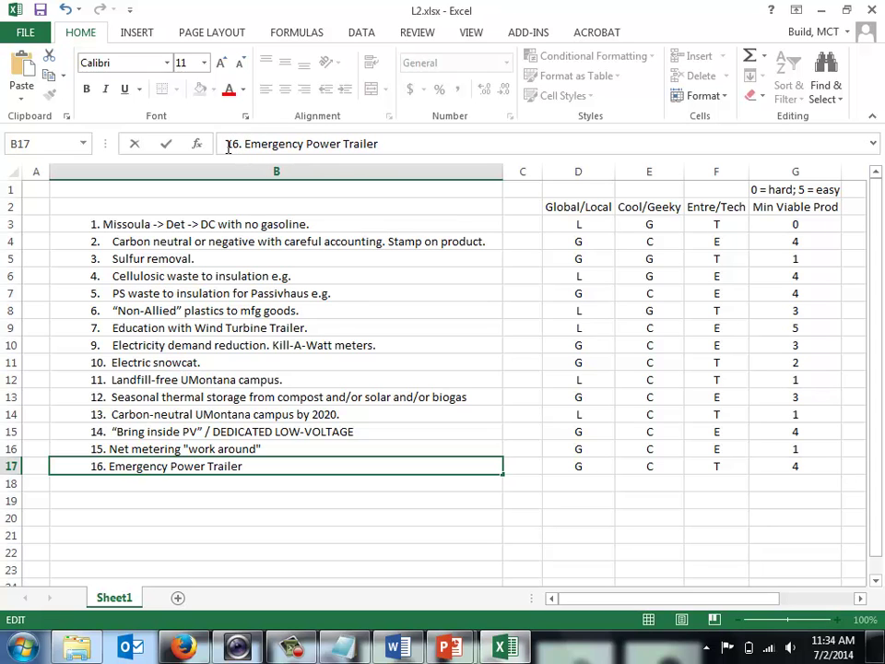
key("Return")
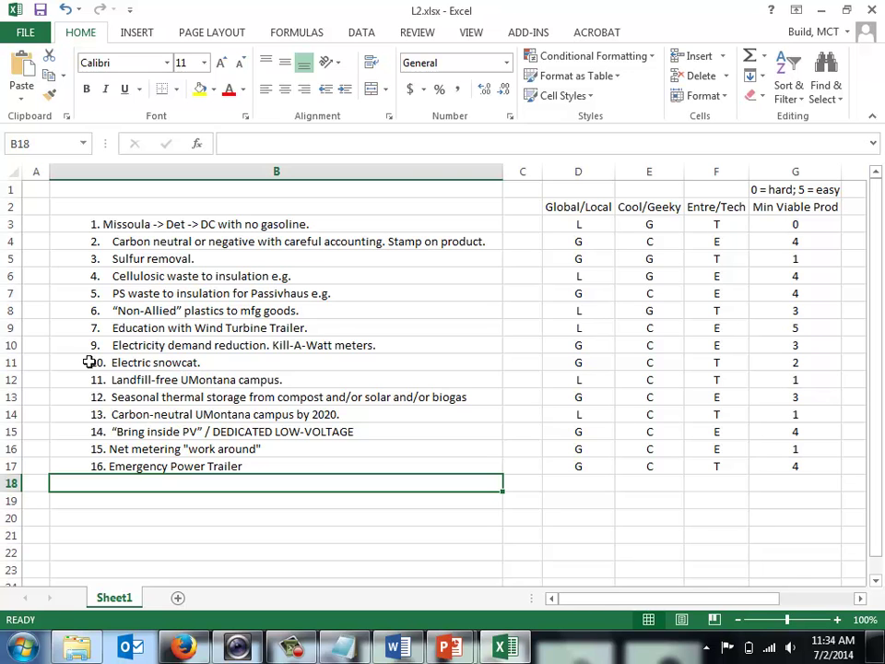
- Apply strikethrough formatting to the whole of row 9, the Education with Wind Turbine Trailer idea
left_click(10, 328)
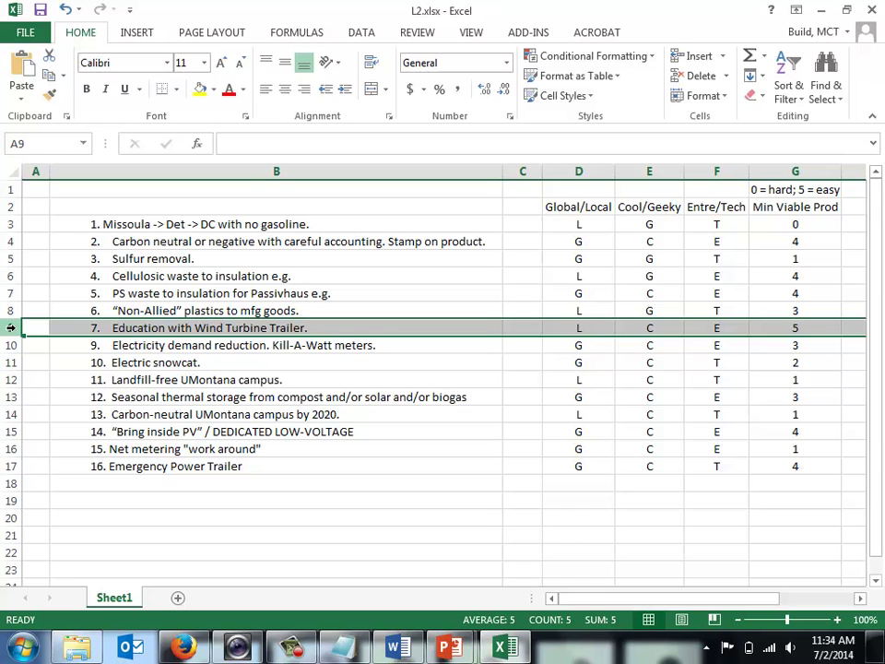
key("ctrl+1")
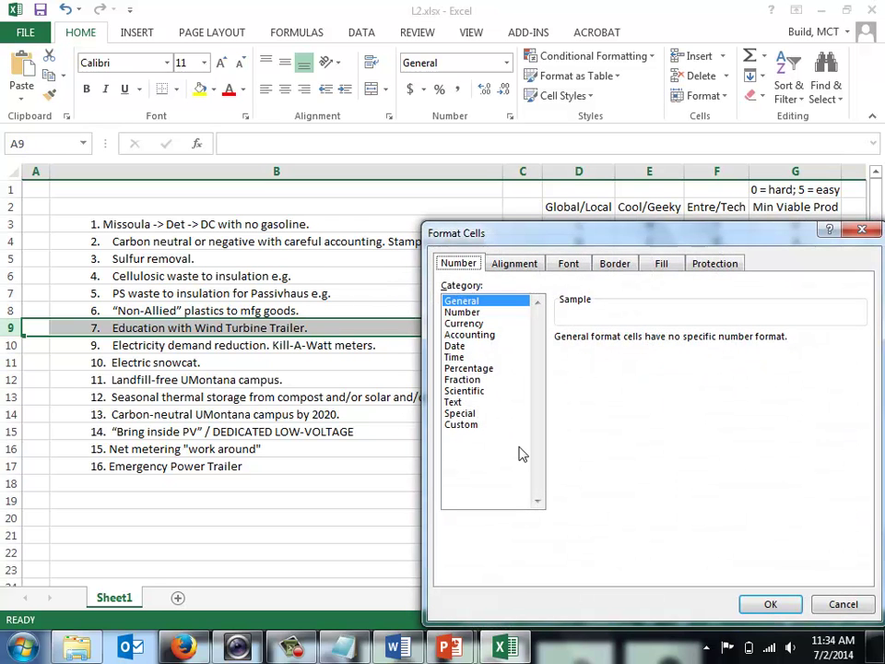
left_click(565, 265)
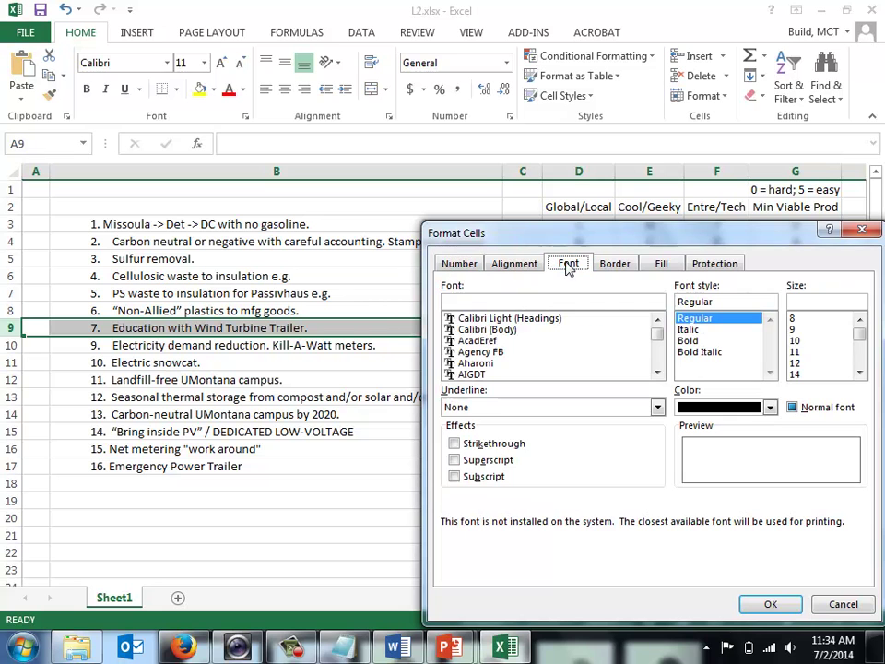
left_click(453, 444)
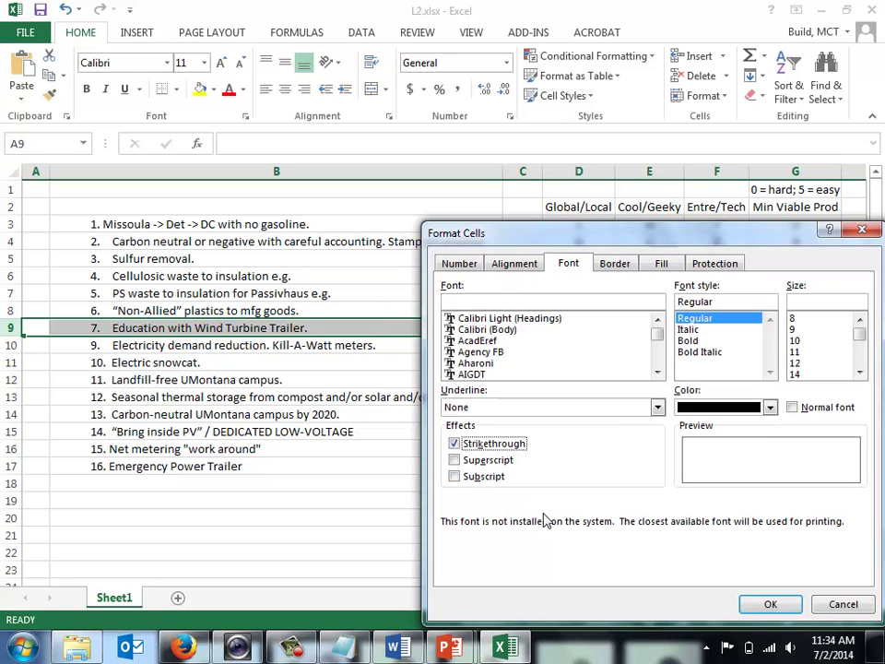
left_click(757, 605)
left_click(353, 504)
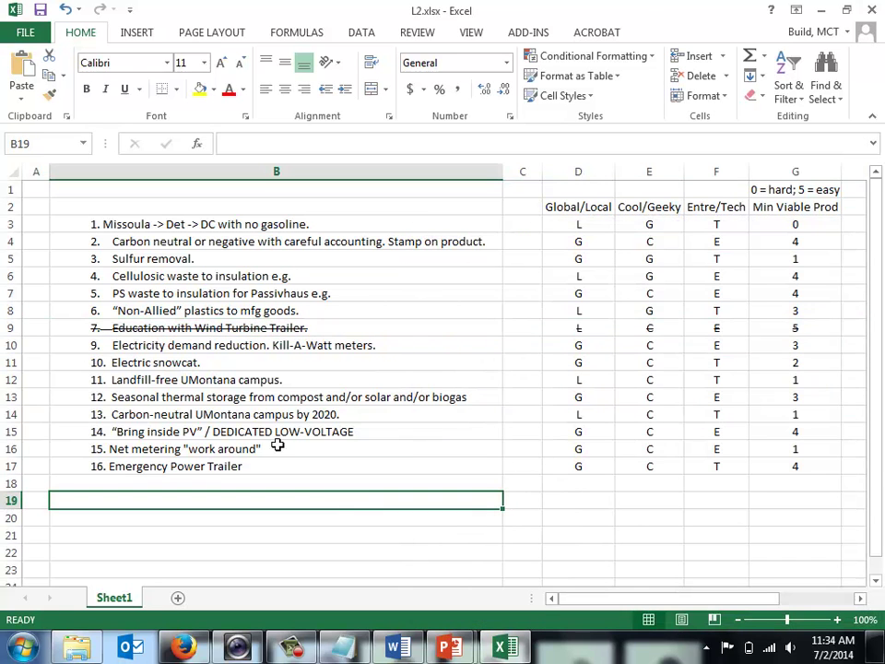
left_click(188, 467)
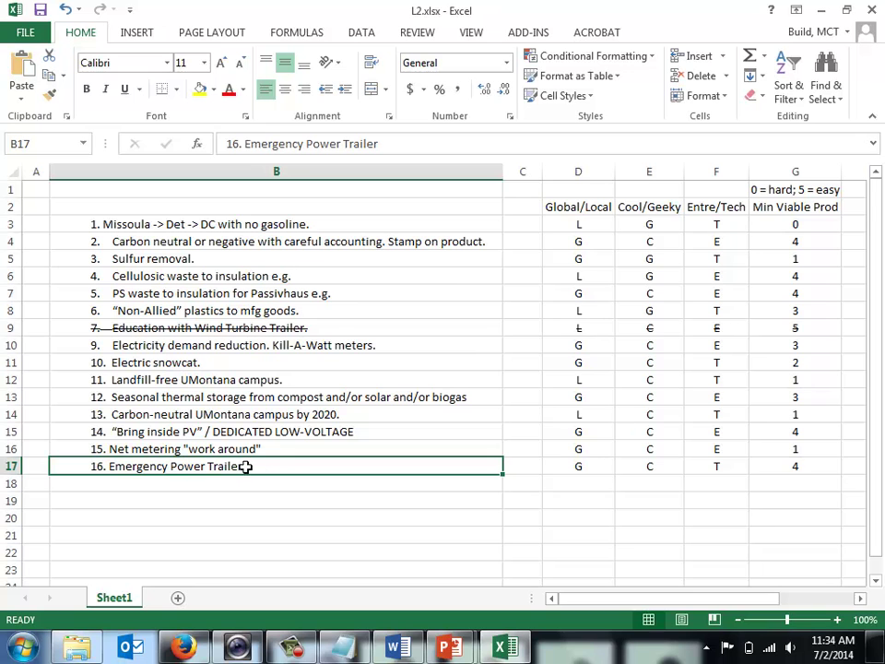
- Append "(7)" to the end of the Emergency Power Trailer idea in cell B17
left_click(420, 144)
type("(7)")
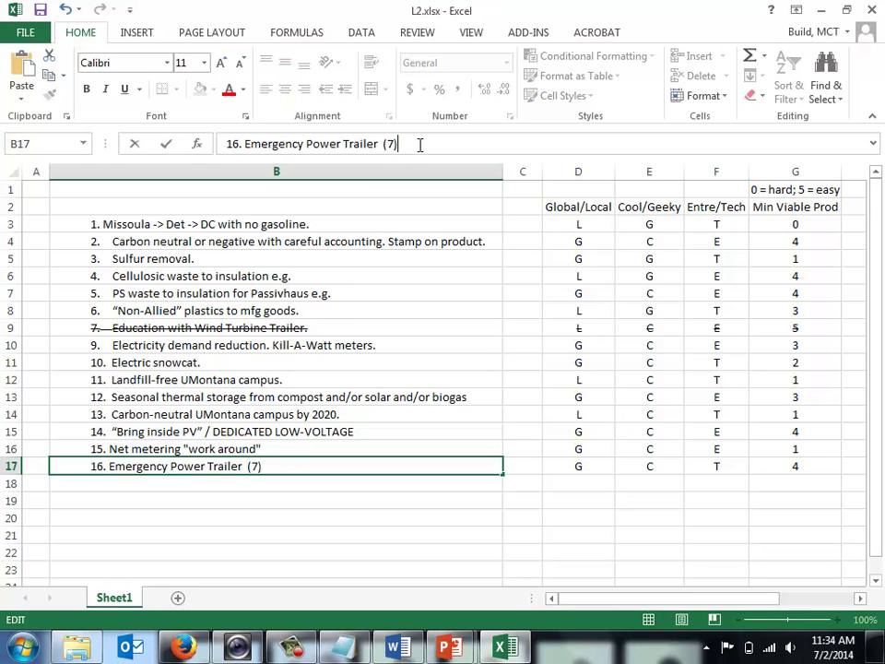
key("Return")
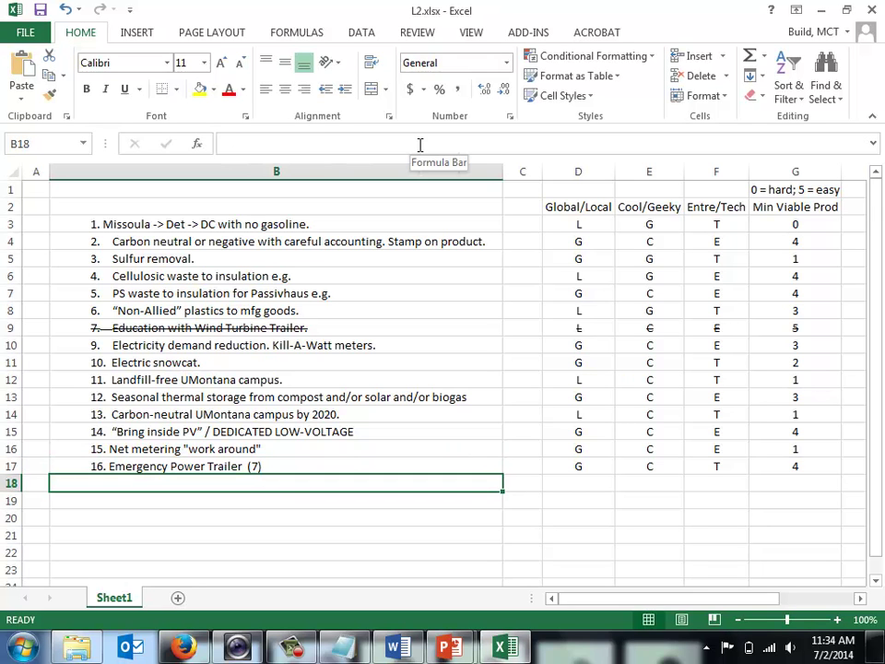
left_click(287, 512)
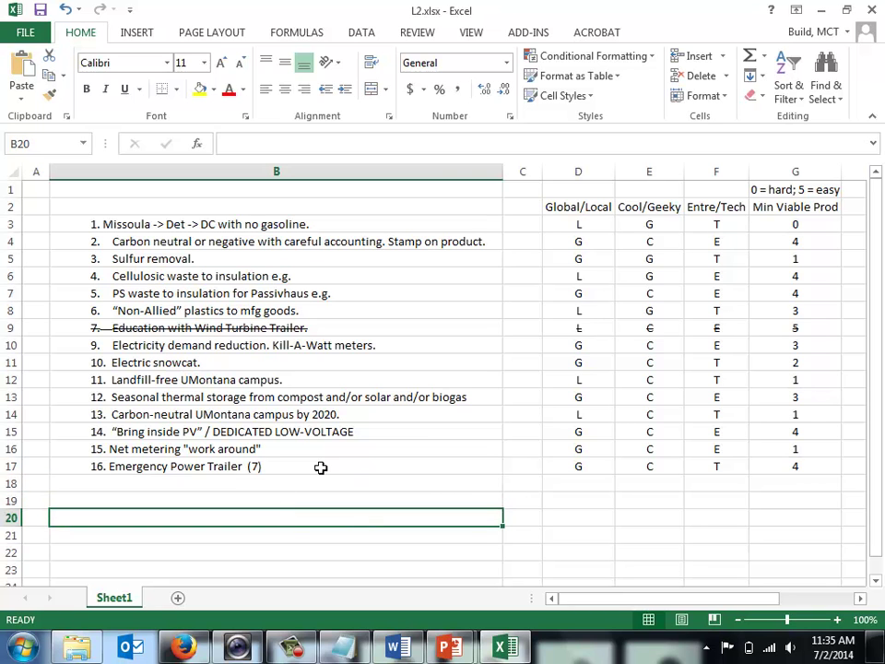
- Append "(13)" to the end of the Landfill-free UMontana campus idea in cell B12
left_click(184, 383)
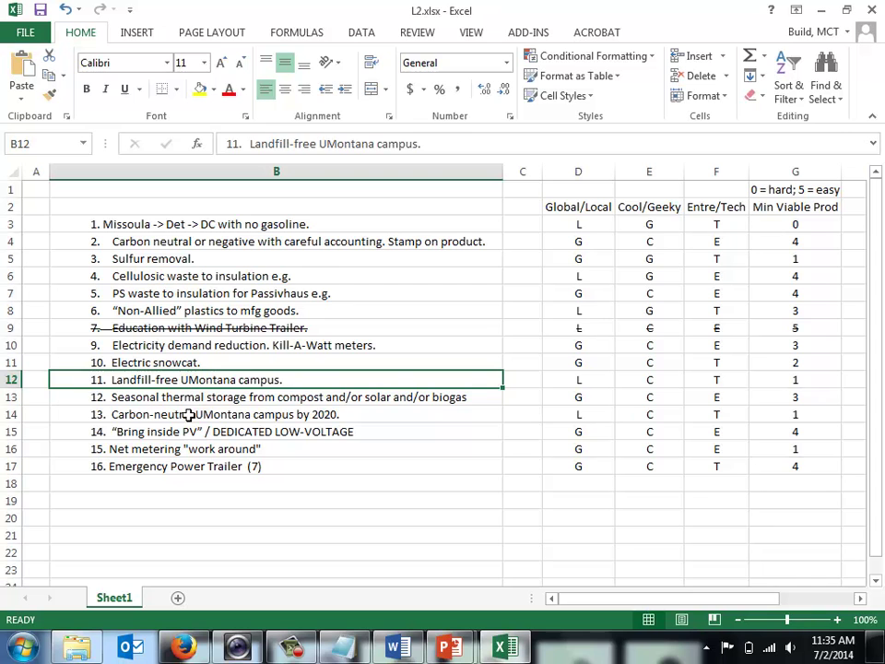
left_click(188, 416)
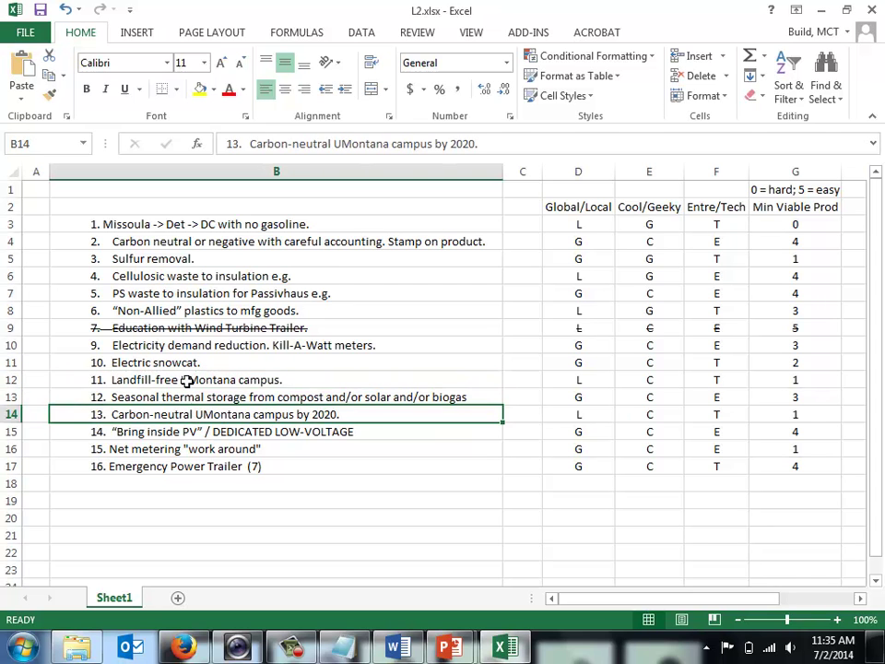
left_click(189, 379)
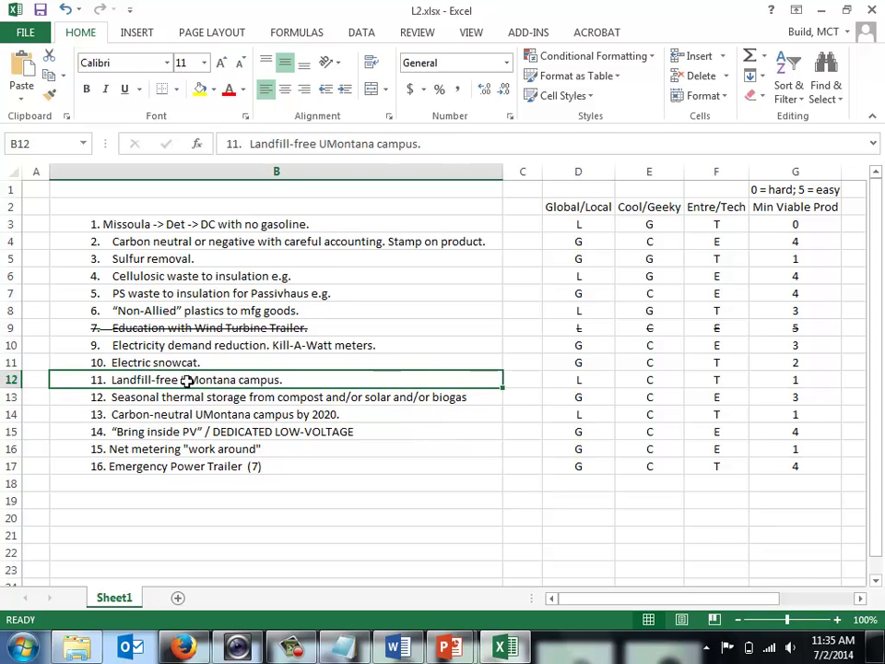
left_click(451, 144)
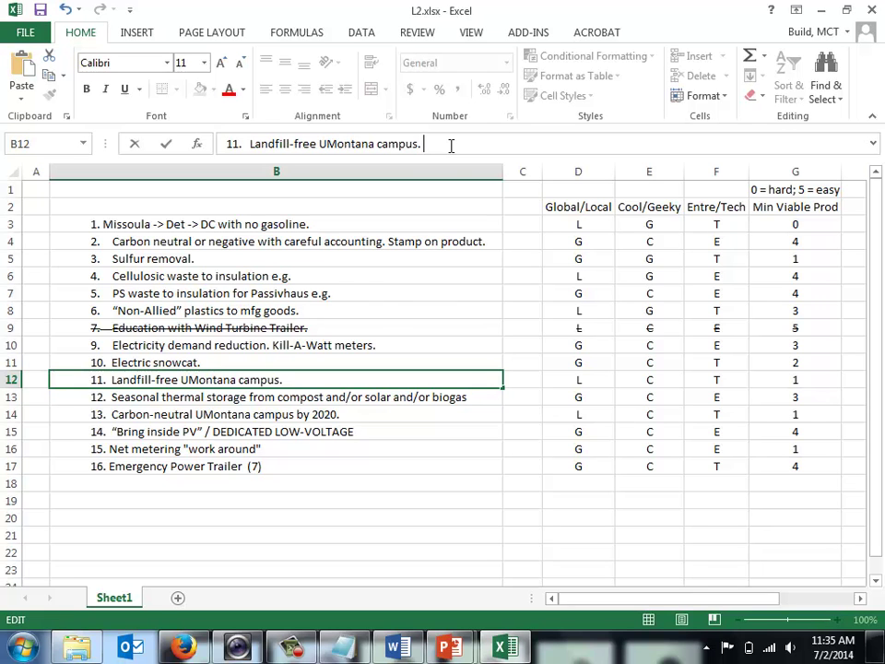
type("(13)")
key("Return")
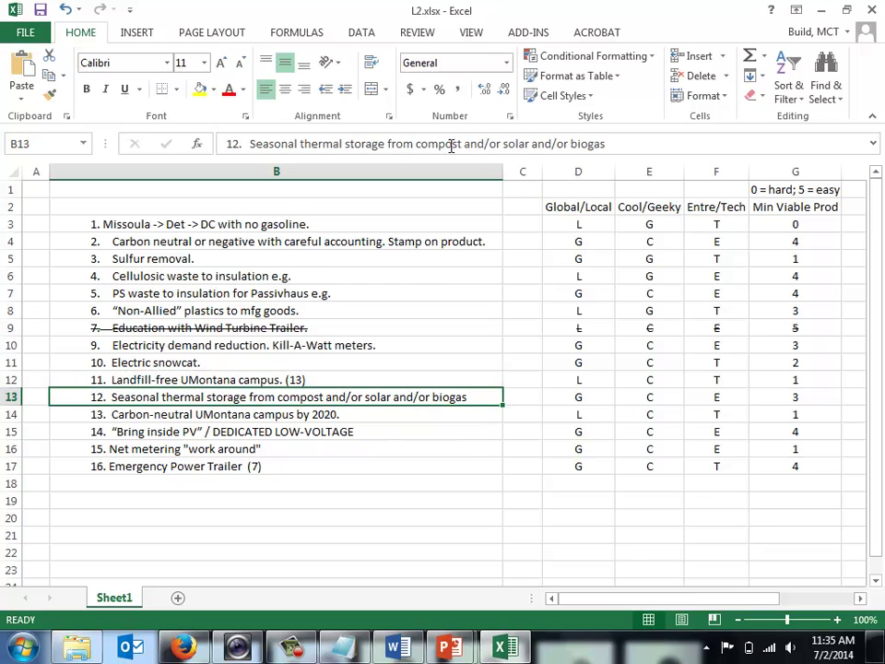
- Apply strikethrough formatting to cell B14, the Carbon-neutral UMontana campus by 2020 idea
left_click(218, 416)
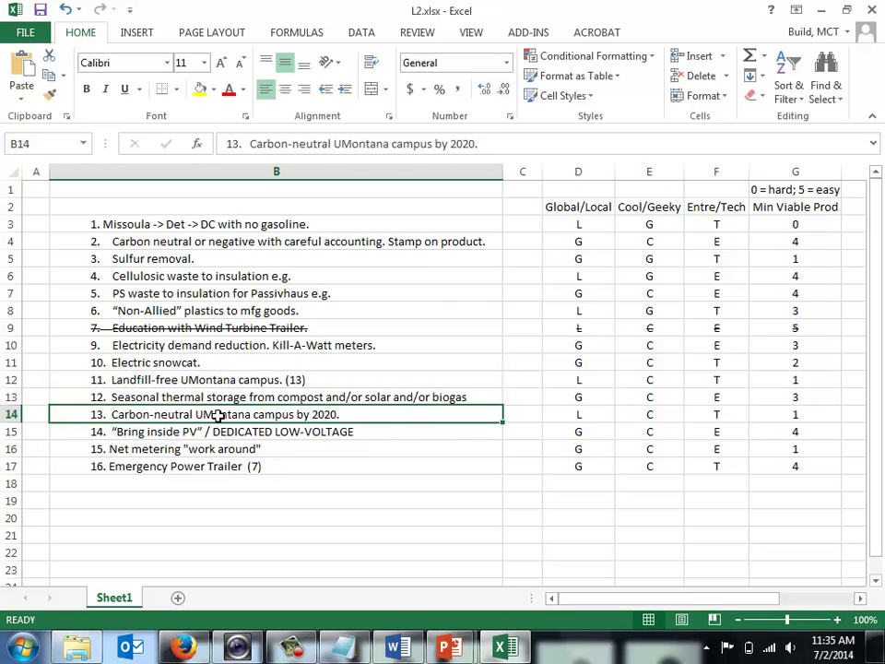
key("ctrl+1")
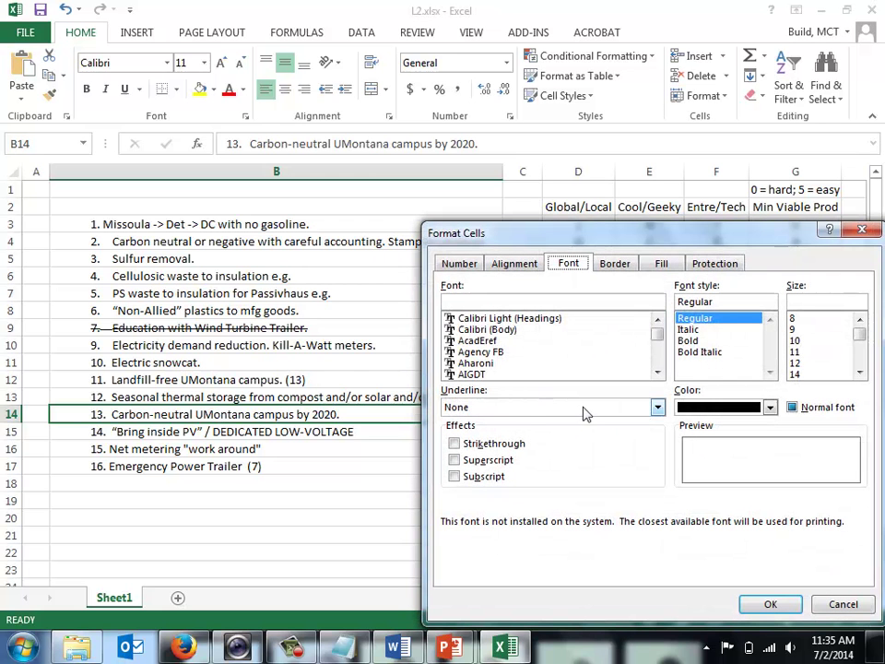
left_click(454, 444)
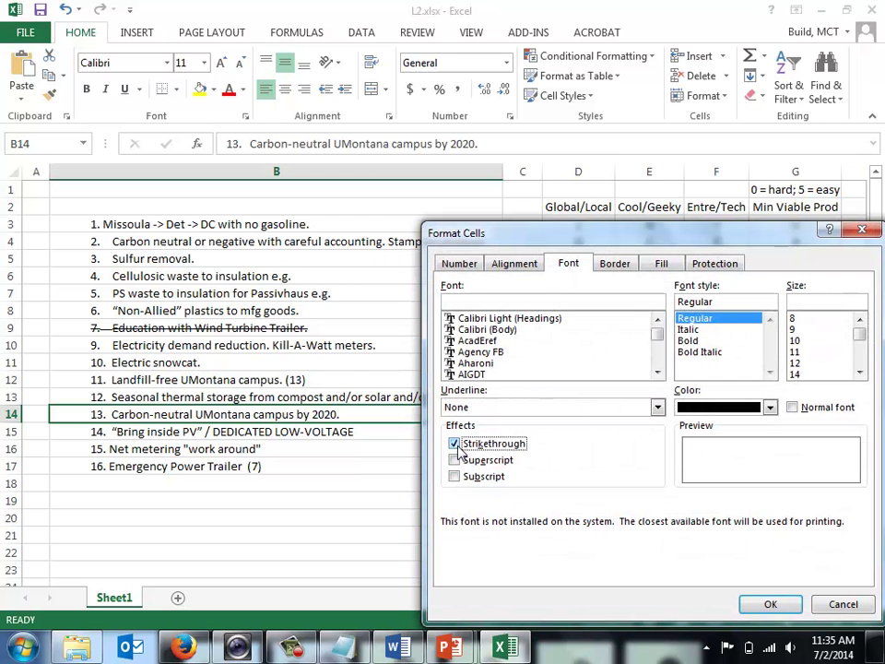
left_click(771, 605)
left_click(442, 484)
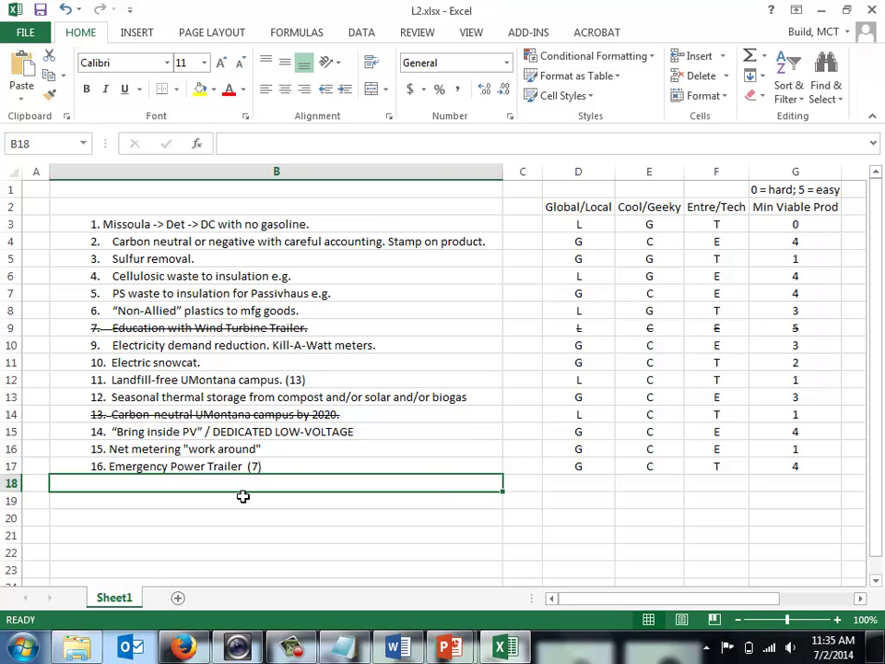
- Append "(3)" to the end of the Seasonal thermal storage idea in cell B13
left_click(190, 395)
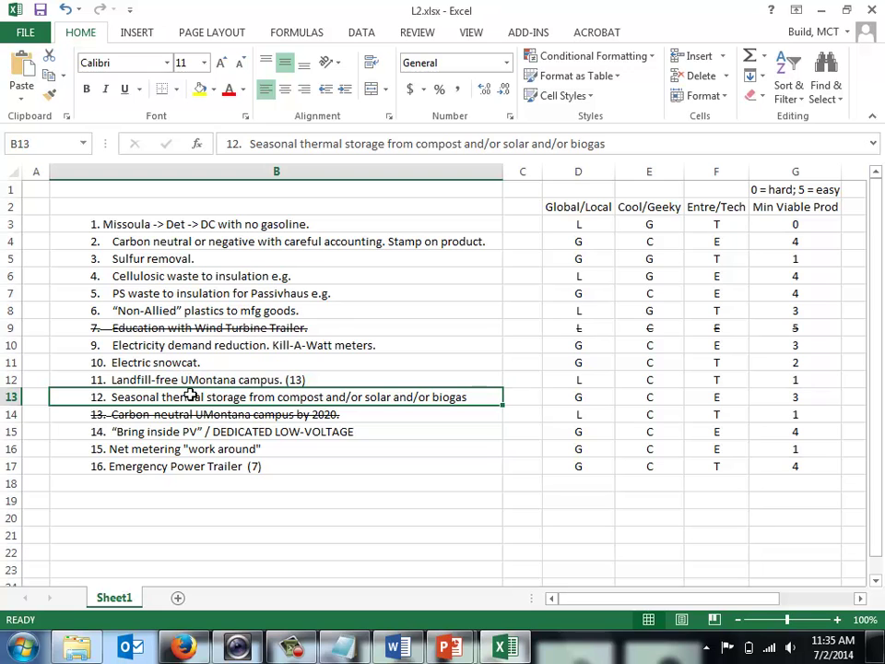
left_click(623, 145)
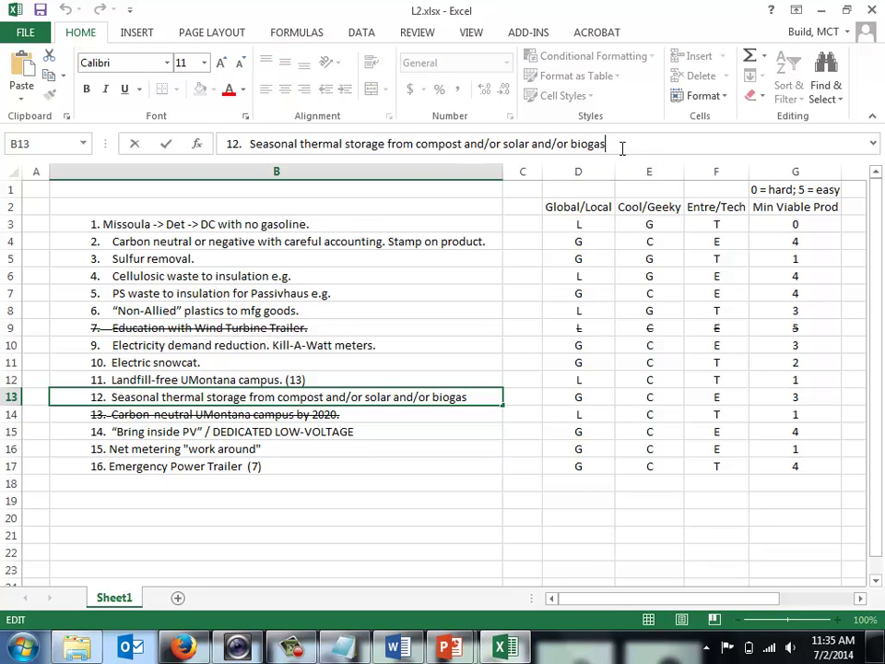
type("(3)")
key("Return")
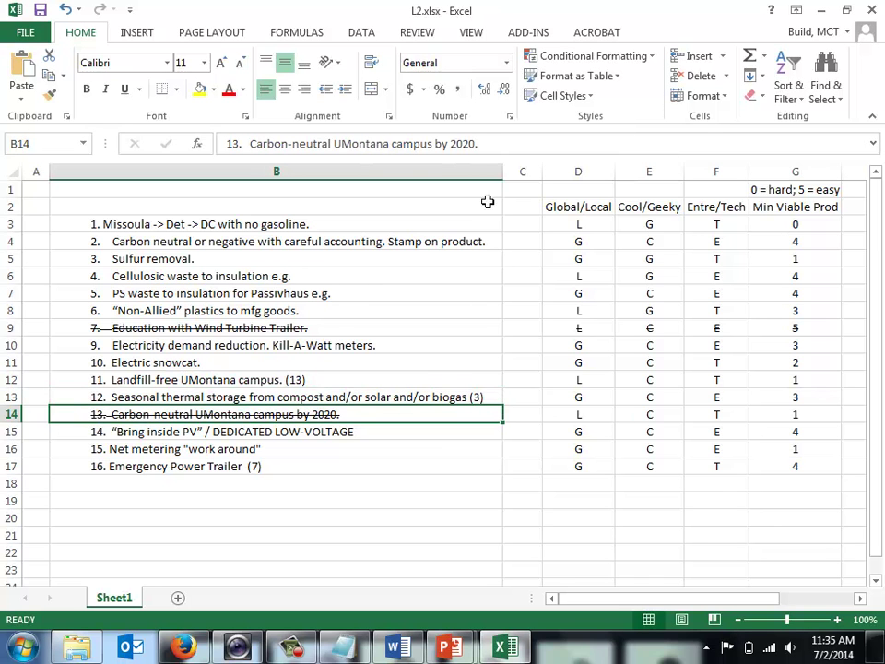
- Apply strikethrough formatting to cell B5, the Sulfur removal idea
left_click(163, 259)
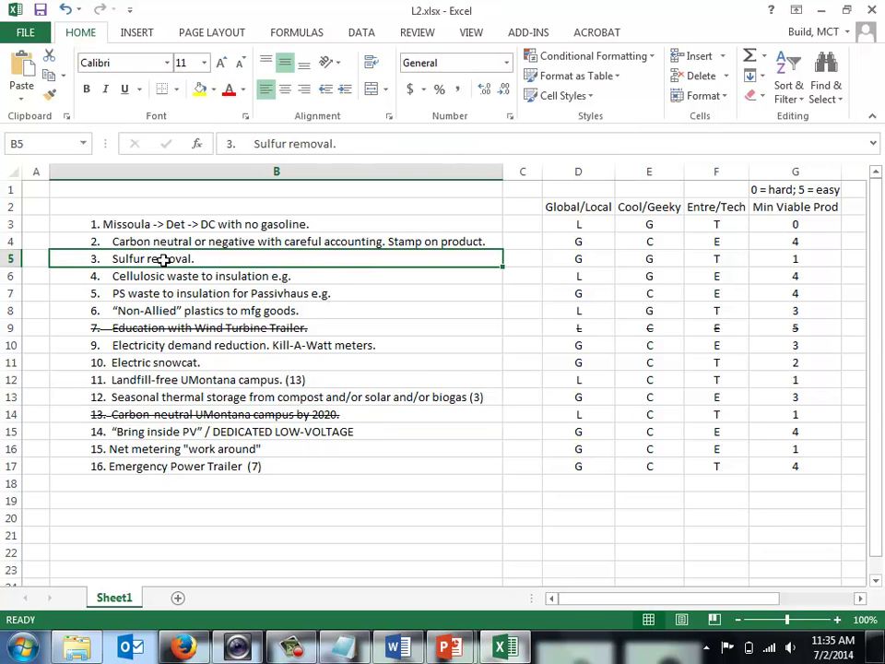
key("ctrl+shift+f")
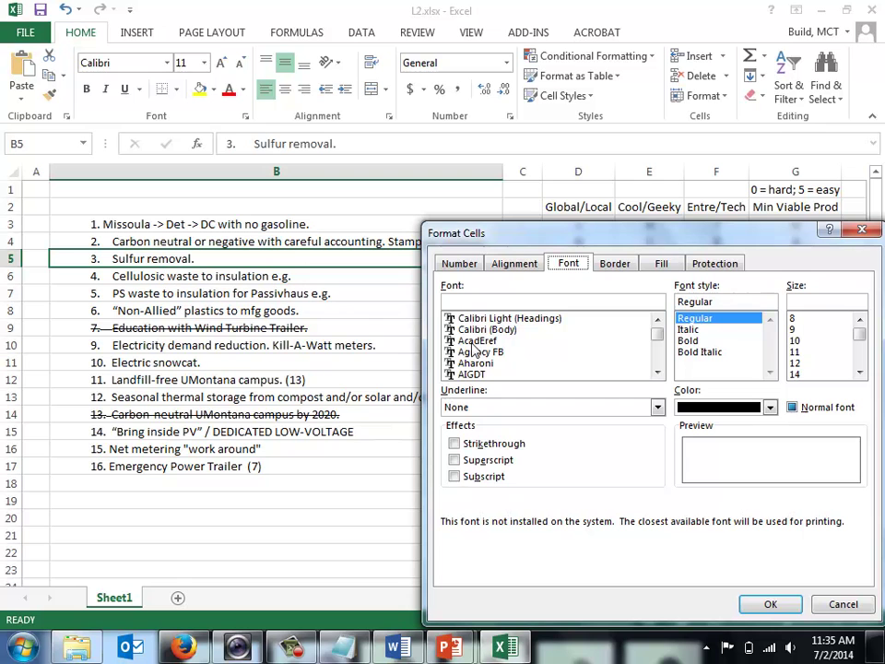
left_click(456, 444)
left_click(754, 604)
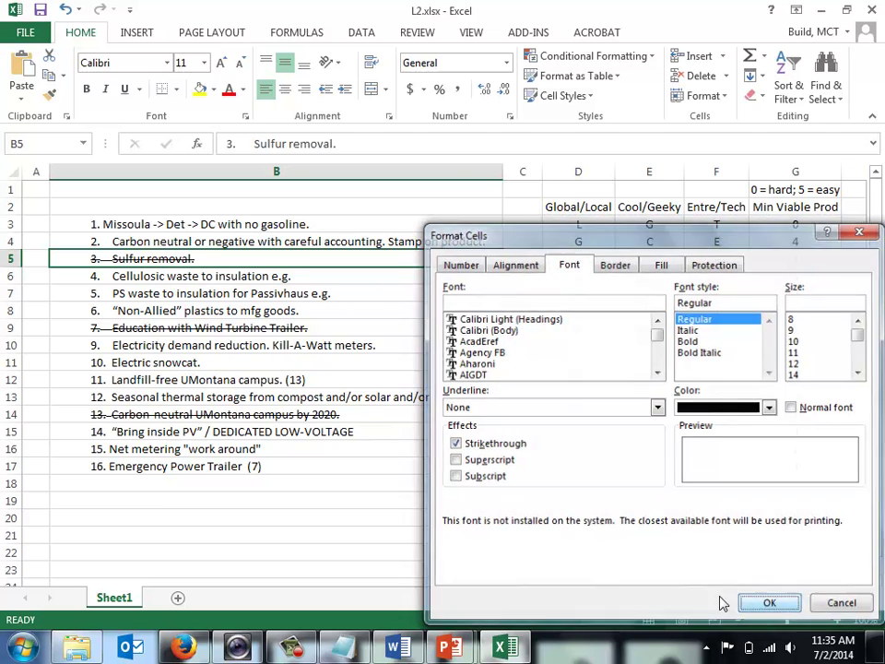
left_click(399, 535)
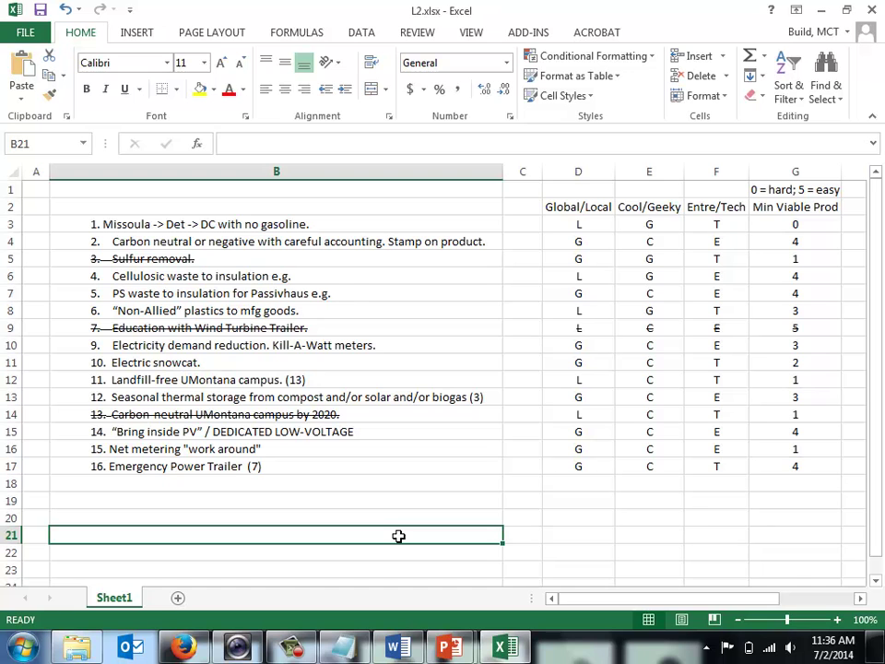
- Append "(4)" to the end of the PS waste to insulation idea in cell B7
left_click(252, 275)
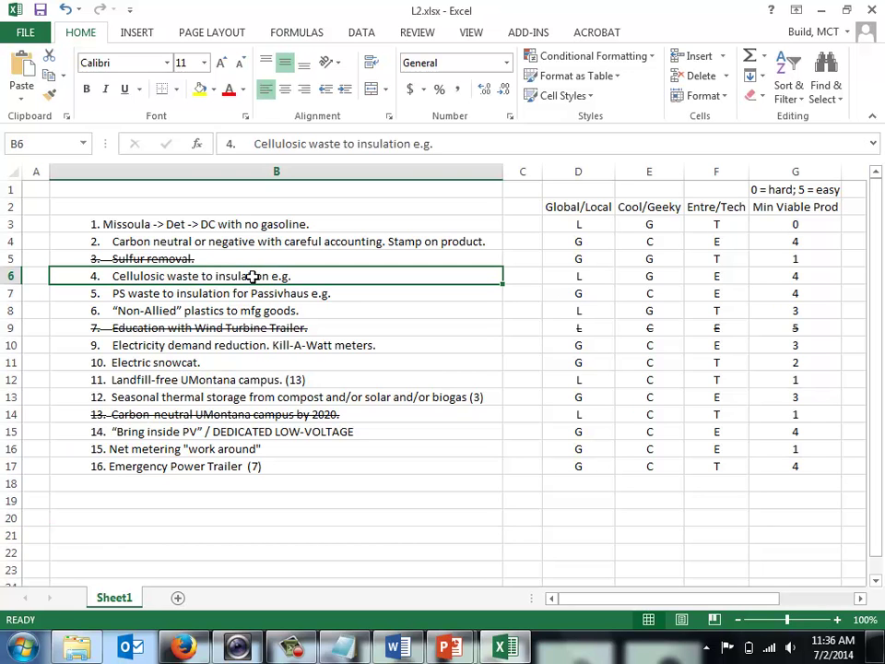
left_click(256, 295)
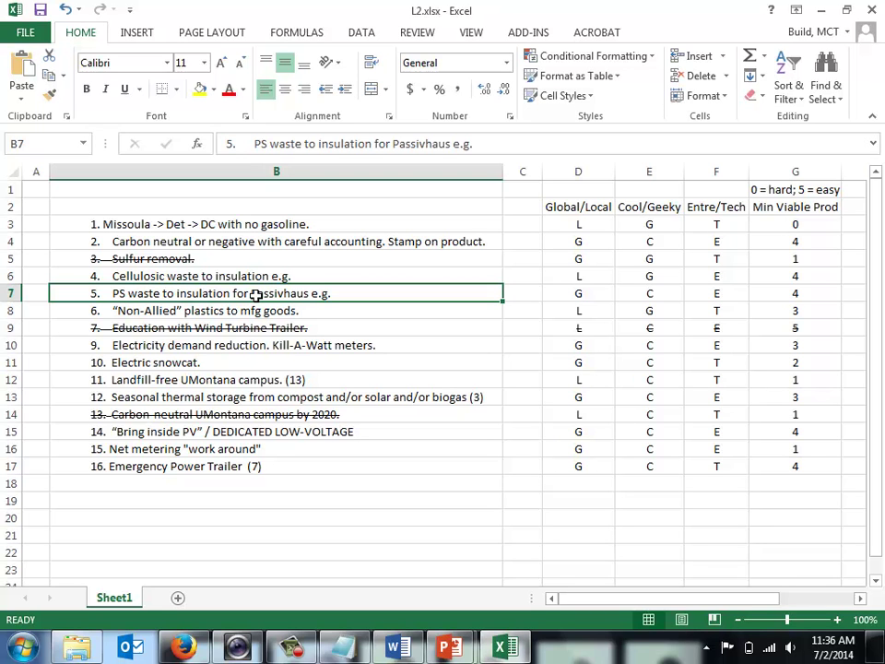
left_click(560, 144)
type("(")
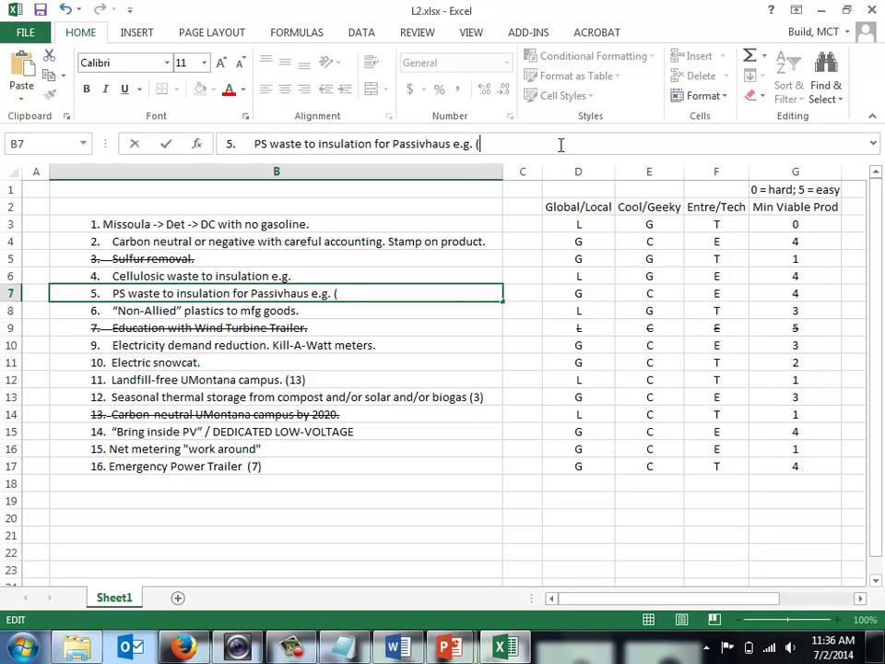
type("4)")
key("Return")
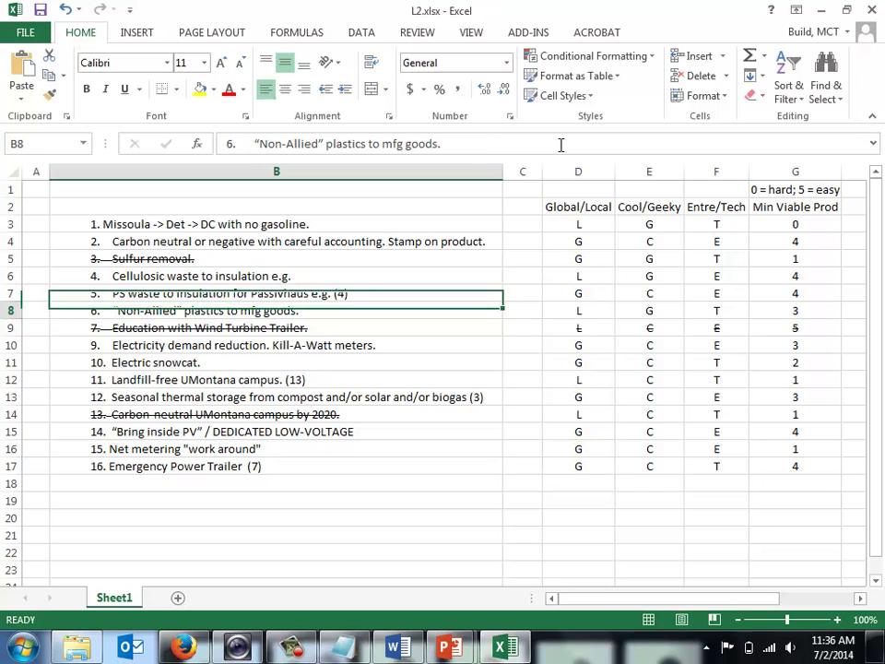
- Apply strikethrough formatting to cell B7, the PS waste to insulation for Passivhaus idea
left_click(301, 293)
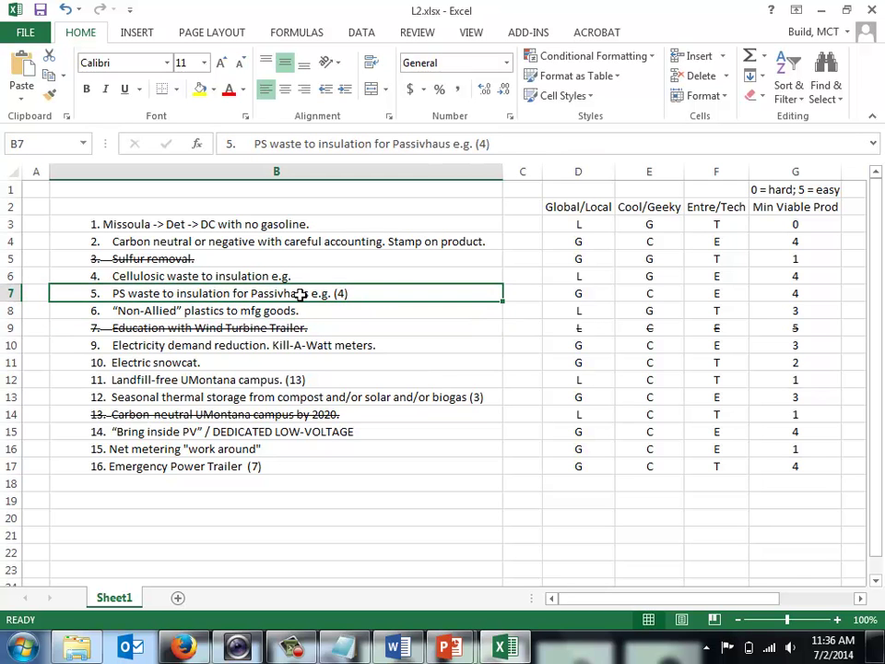
key("ctrl+1")
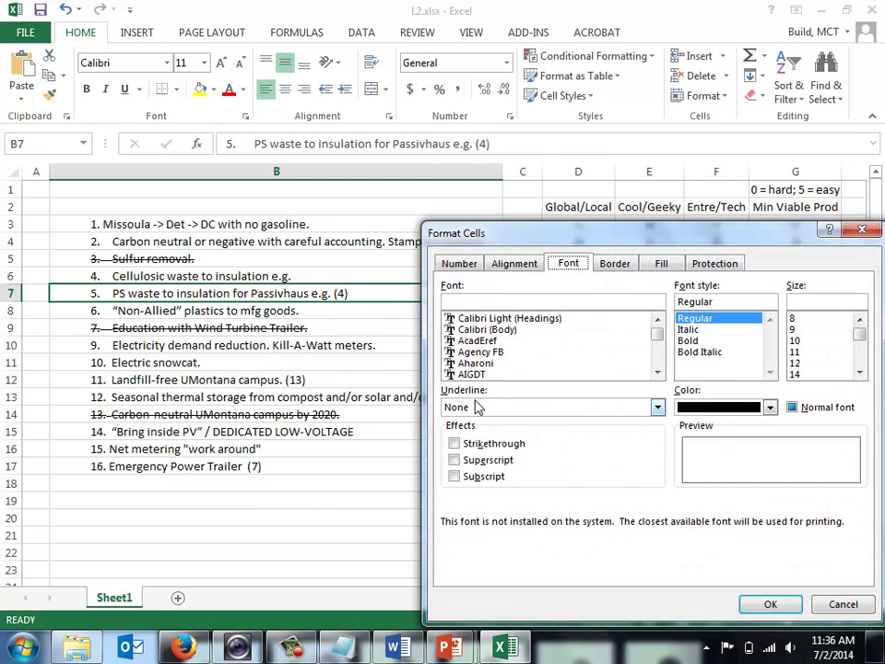
left_click(453, 444)
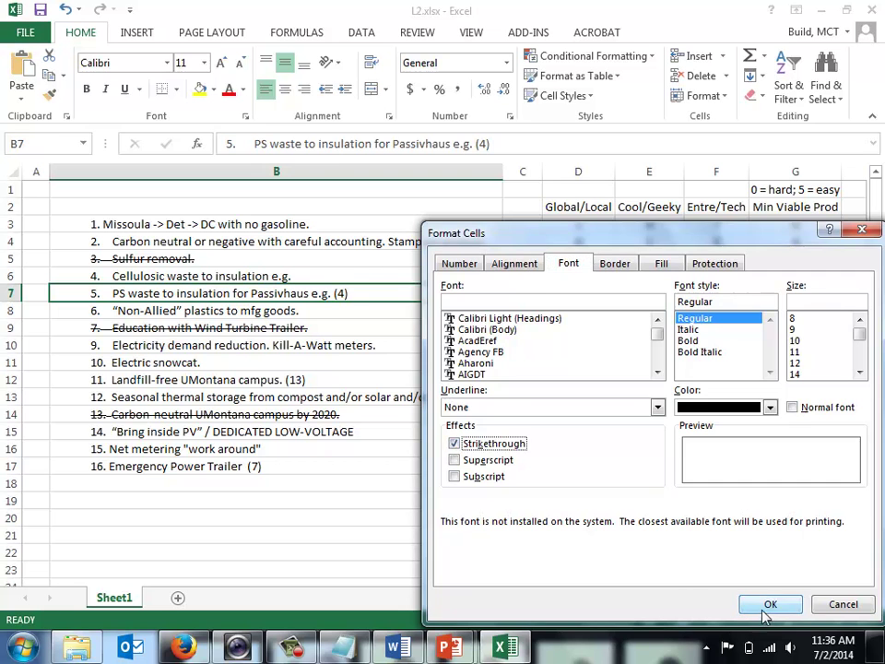
left_click(766, 604)
left_click(347, 477)
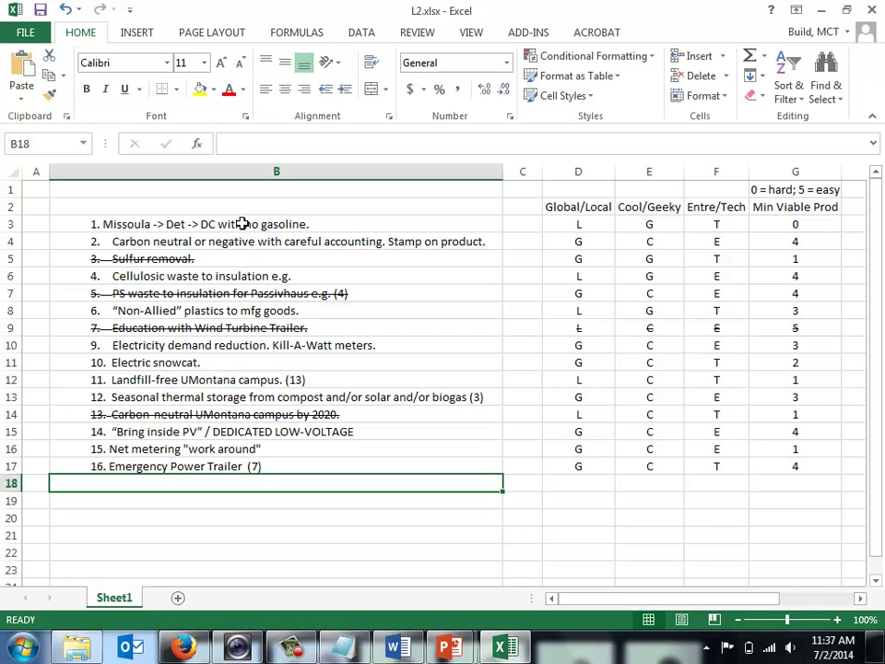
left_click_drag(241, 223, 777, 467)
left_click(365, 36)
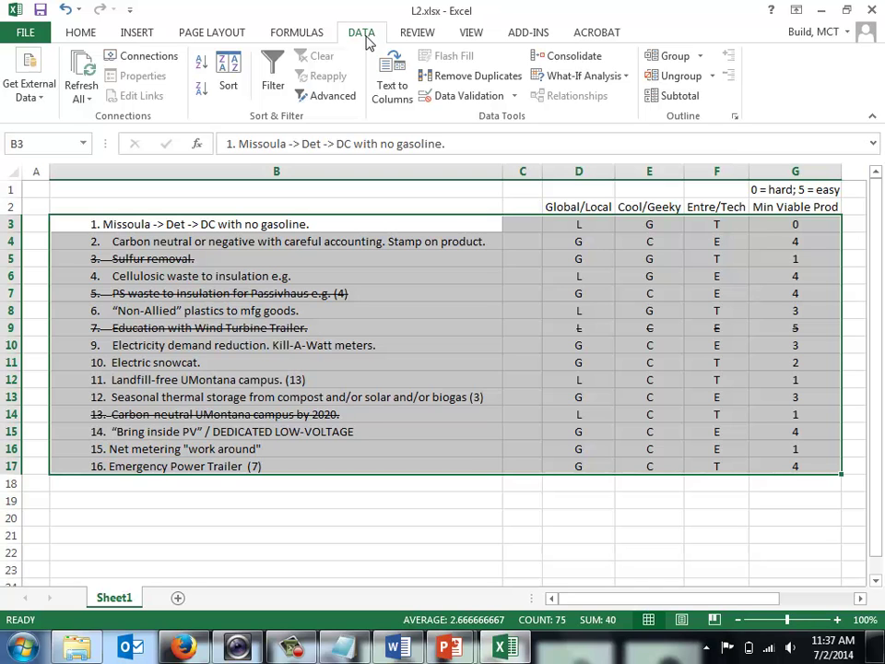
left_click(227, 85)
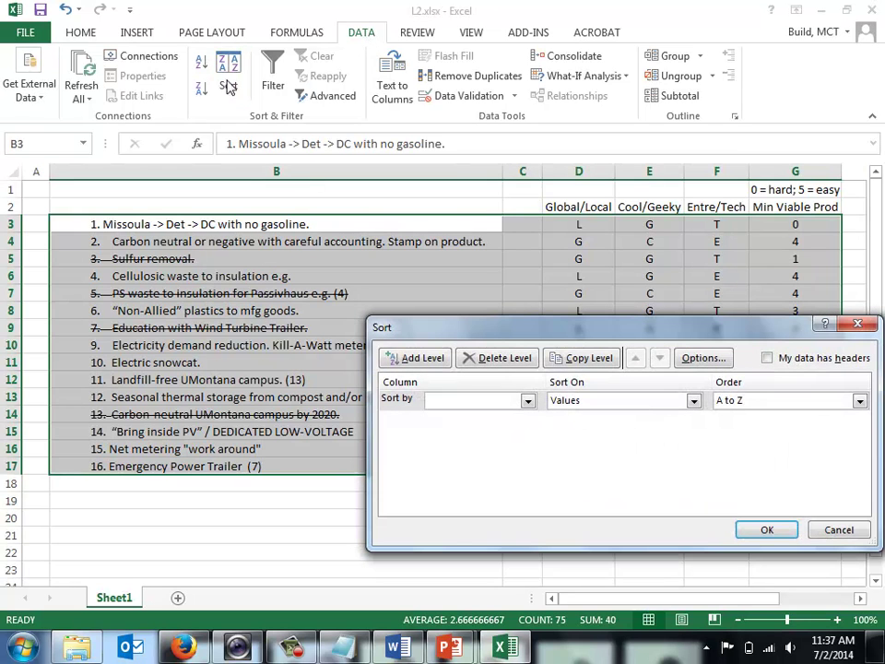
left_click(768, 358)
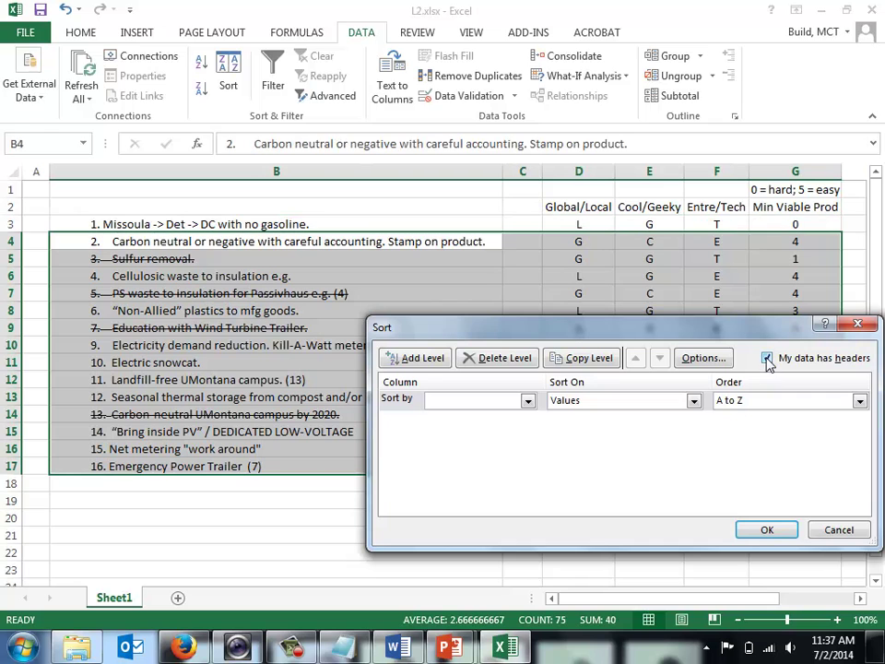
left_click(838, 529)
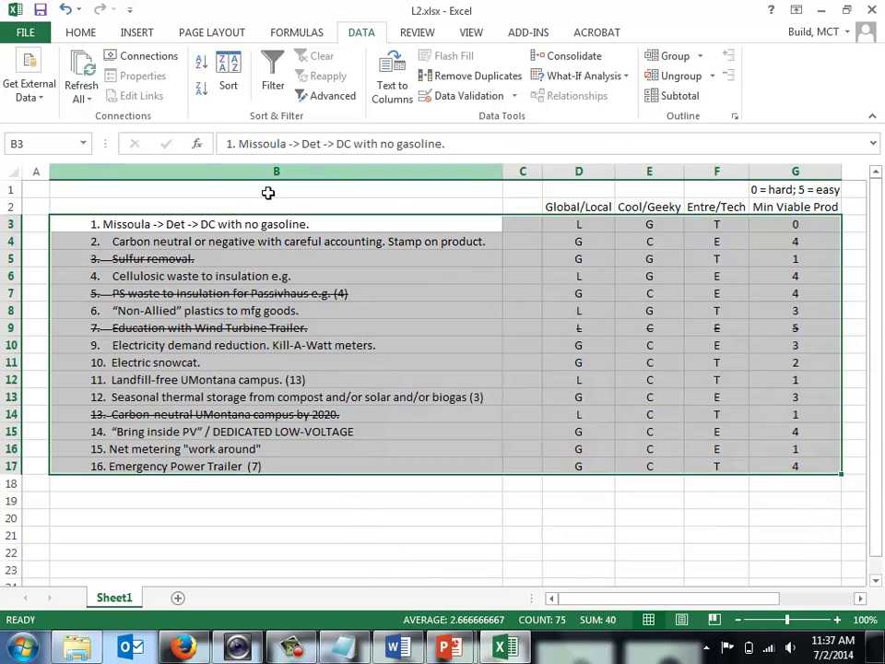
- Clear the hard/easy scale note in cell G1 and enter "project" as the column header in cell B2
left_click(788, 189)
key("Delete")
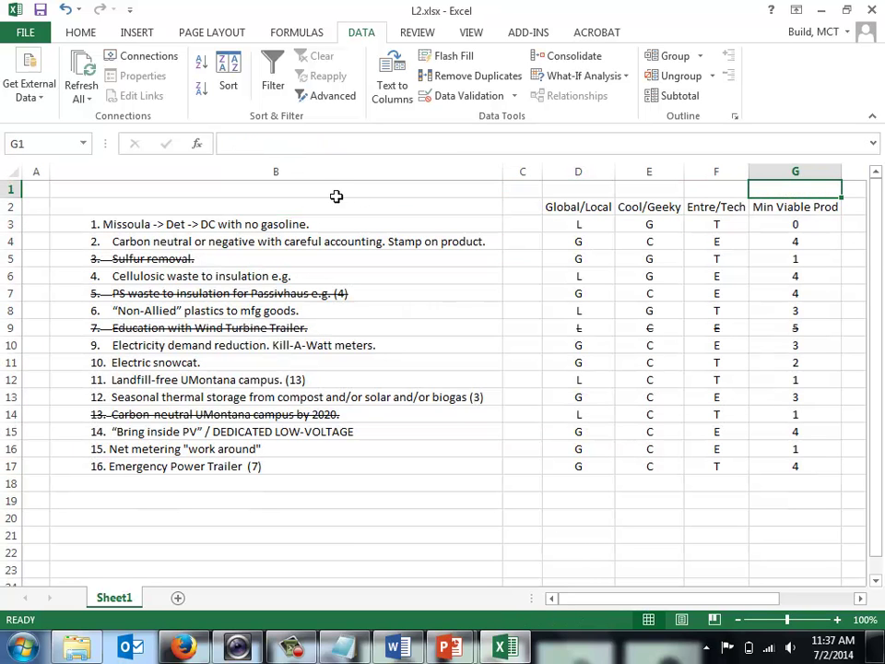
left_click(274, 207)
type("p")
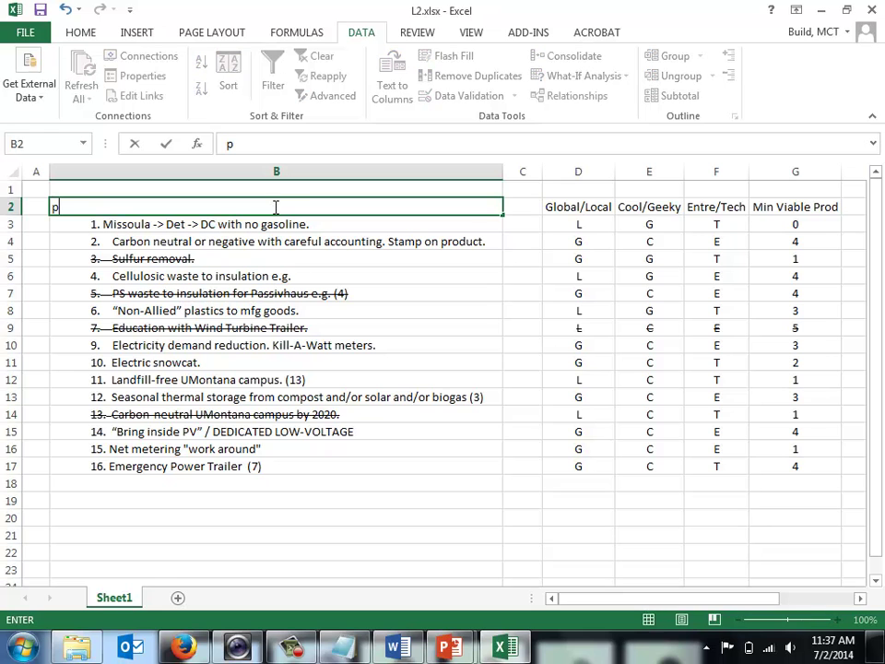
type("roject")
key("Return")
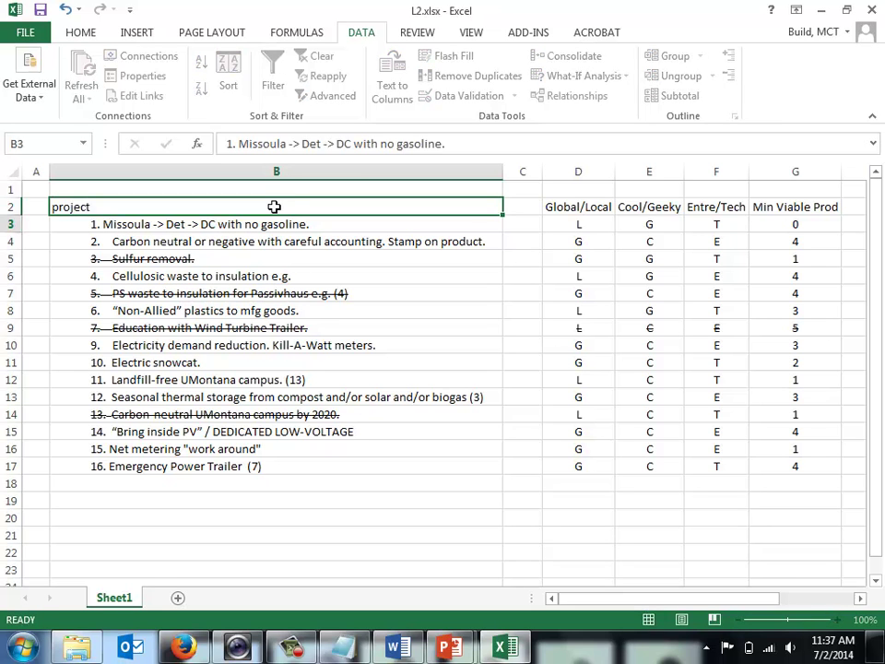
- Sort the project table B2:G17, treating the first row as headers, by Min Viable Prod from Largest to Smallest
left_click_drag(274, 206, 761, 464)
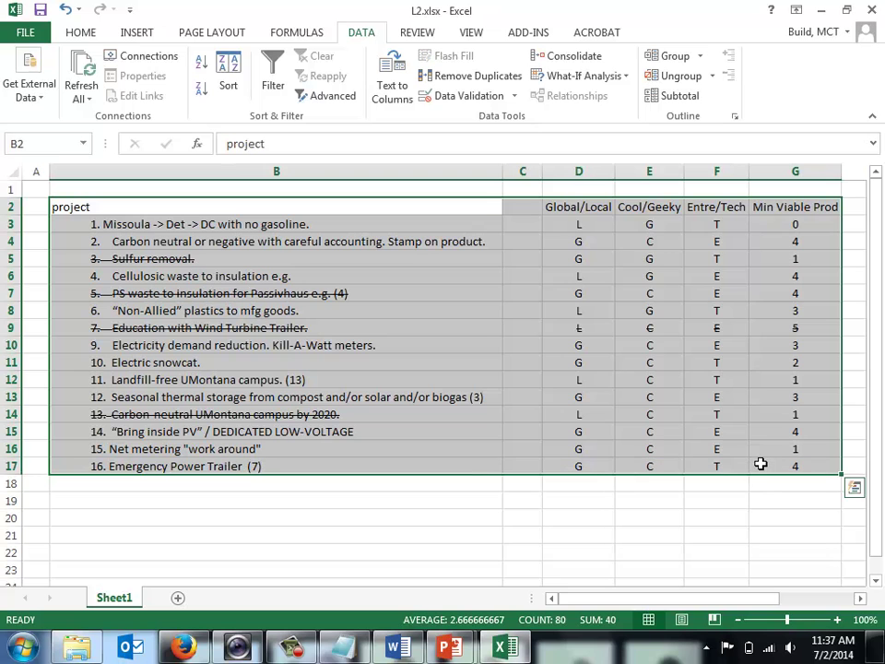
left_click(228, 79)
left_click(768, 358)
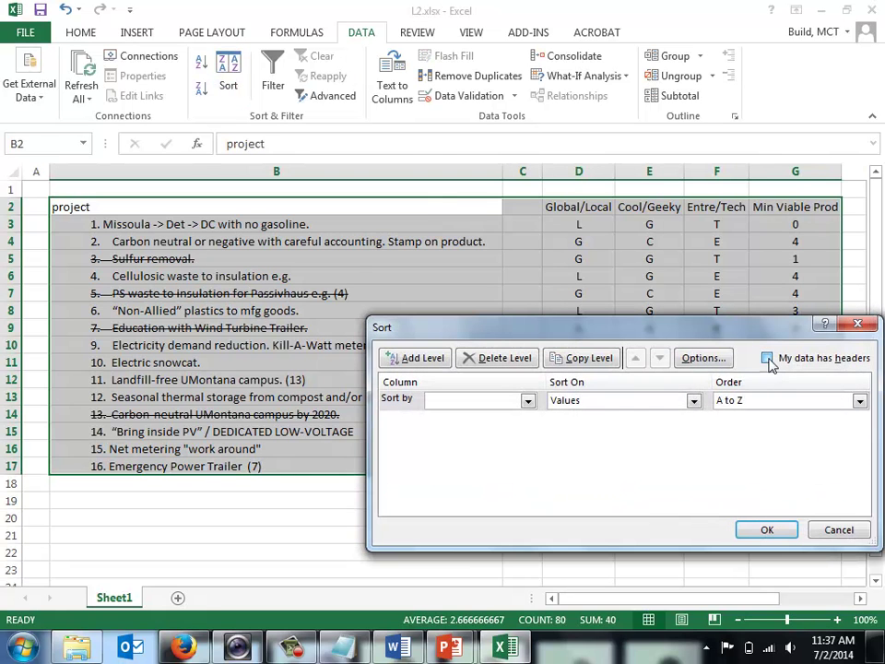
left_click(527, 401)
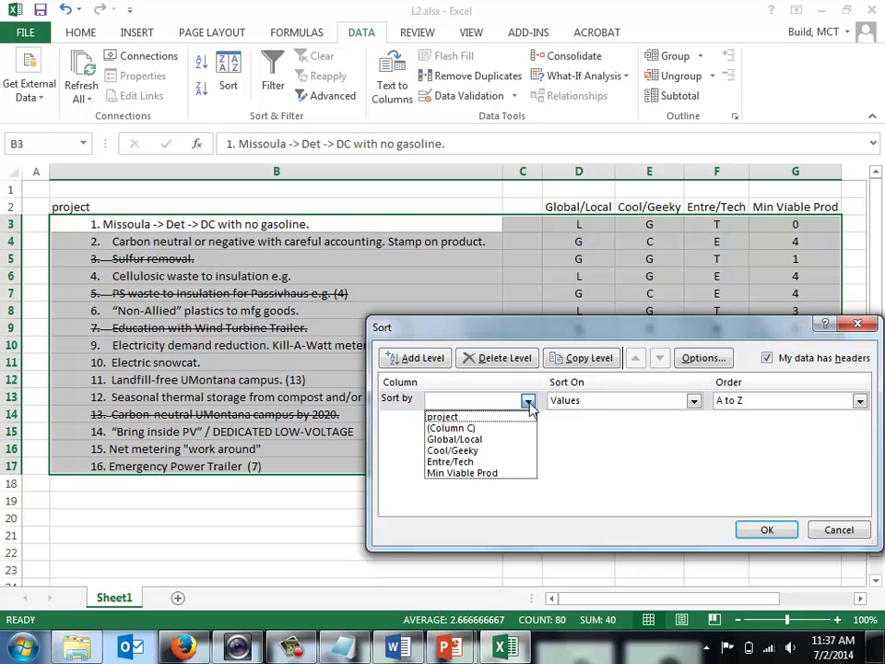
left_click(506, 474)
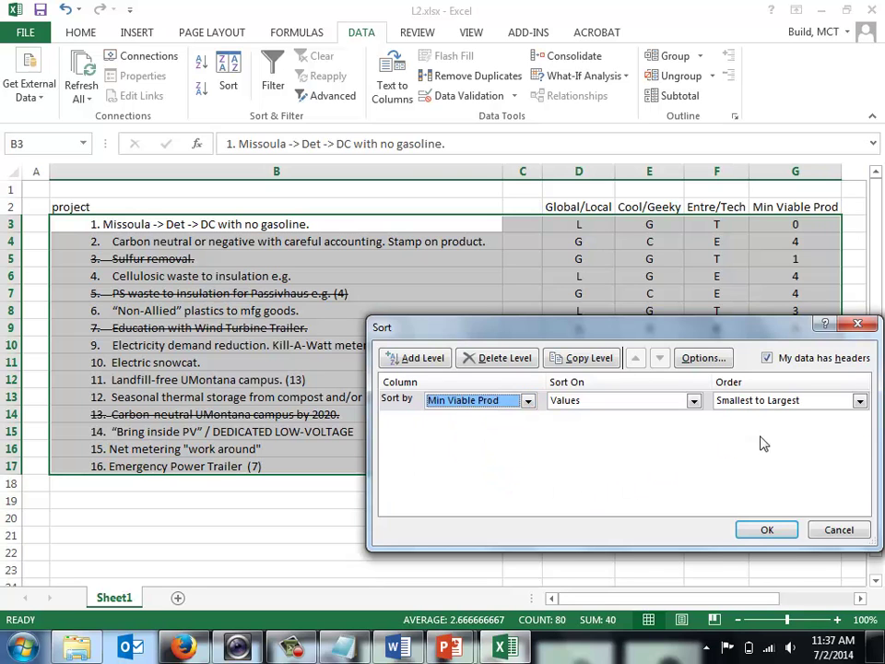
left_click(859, 401)
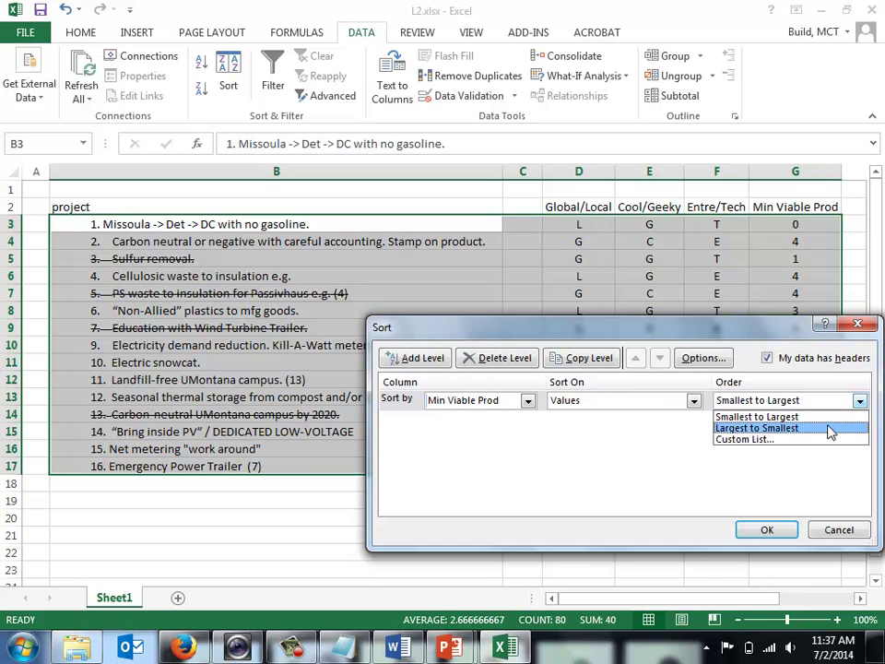
left_click(756, 427)
left_click(765, 532)
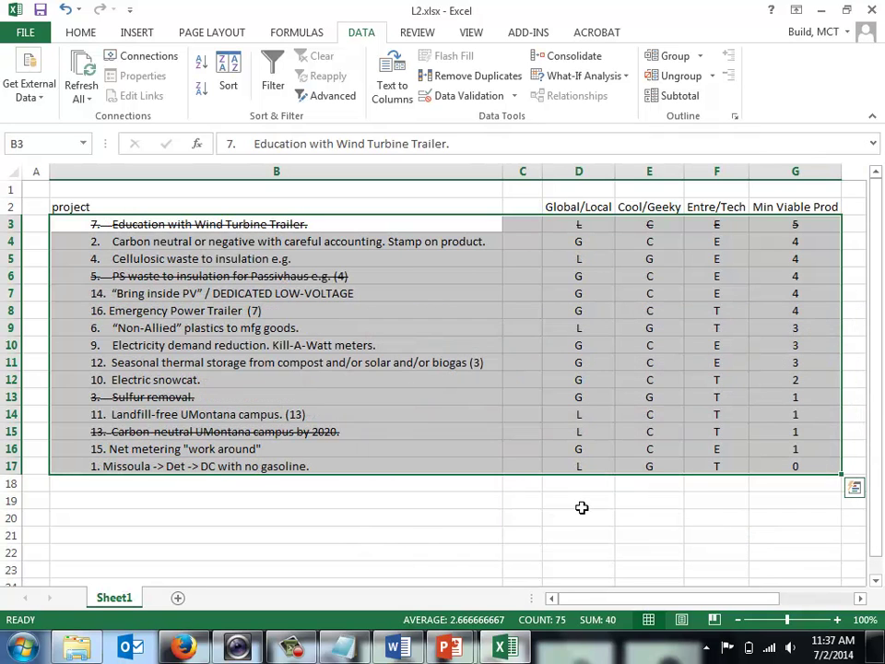
left_click(581, 504)
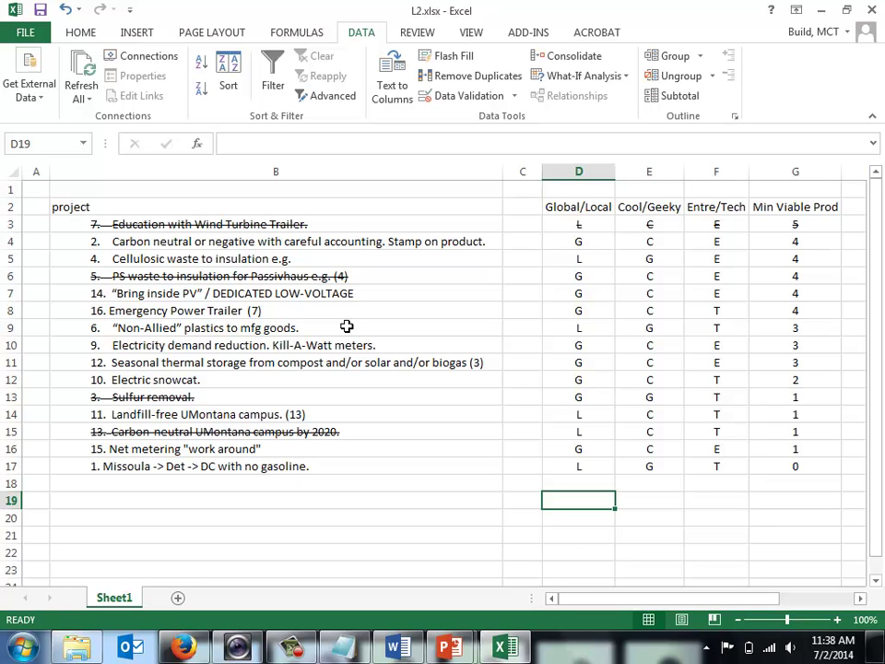
- Rank three ideas in column C, entering 3 in C8, 2 in C5 and 1 in C4, and auto-fit the column's width
left_click(526, 311)
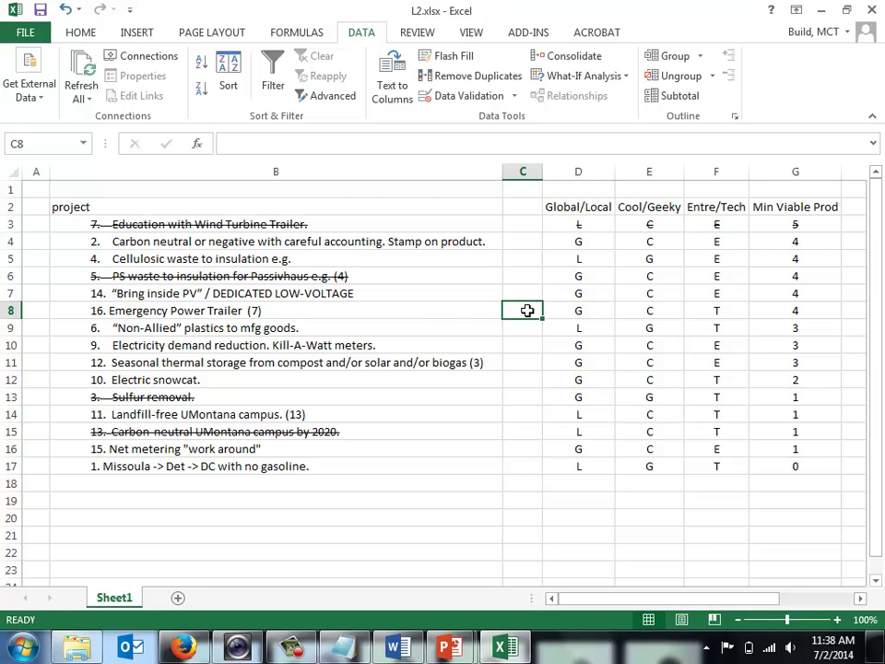
type("3")
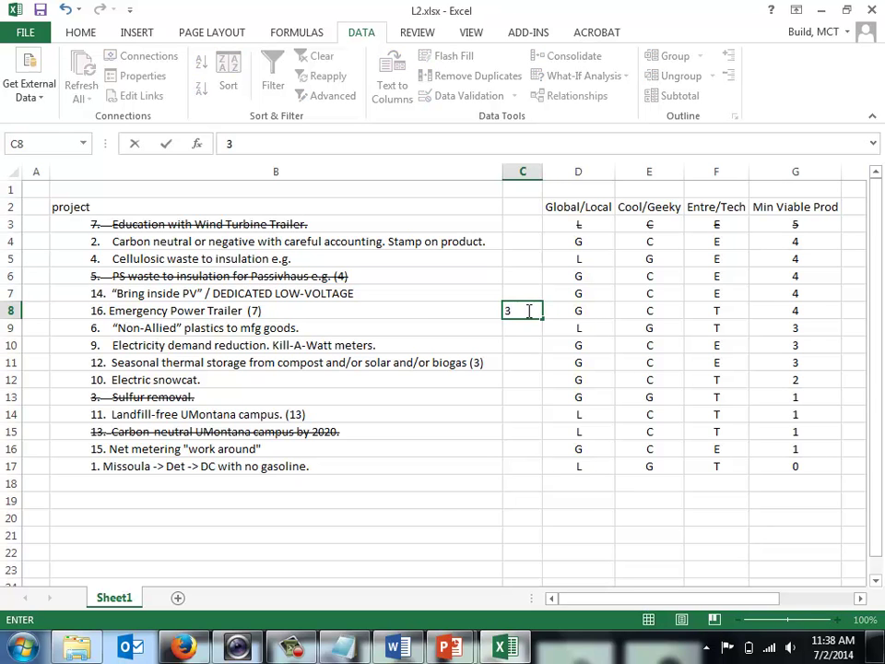
key("Return")
key("Up")
key("Up")
key("Up")
key("Up")
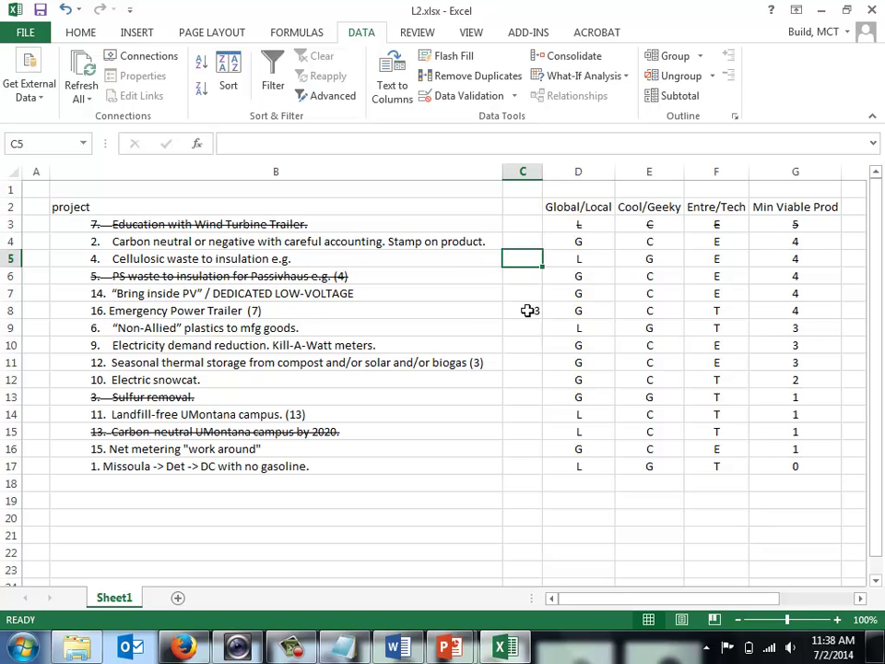
key("ctrl+semicolon")
key("Return")
key("Up")
key("Up")
type("1")
key("Return")
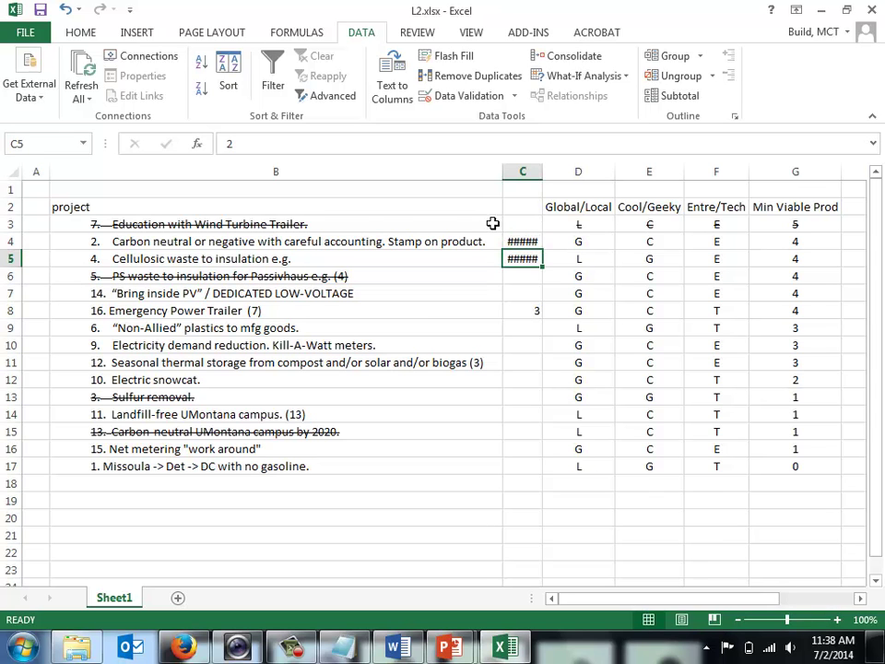
double_click(543, 171)
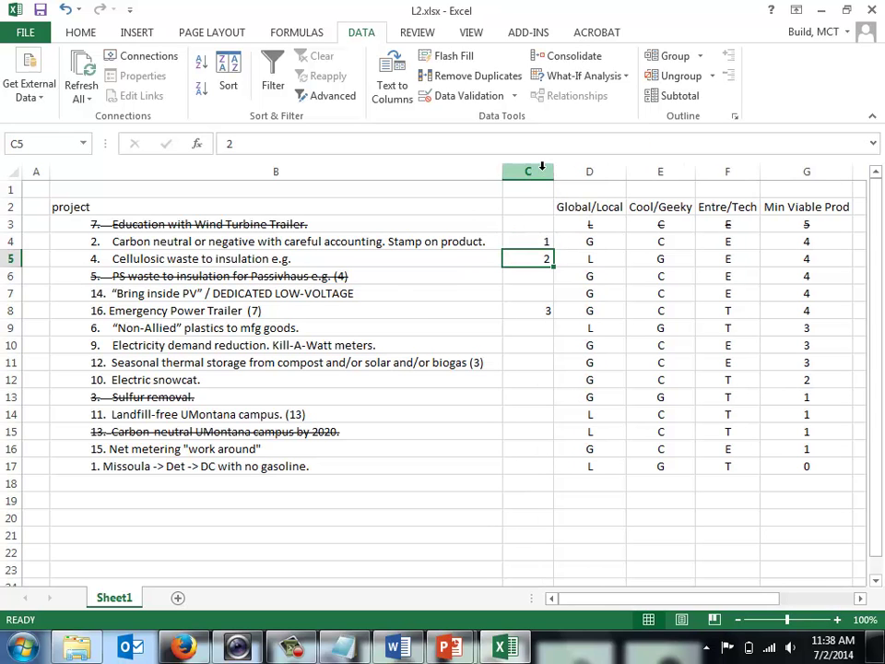
left_click(528, 171)
left_click_drag(530, 242, 527, 468)
left_click(517, 320)
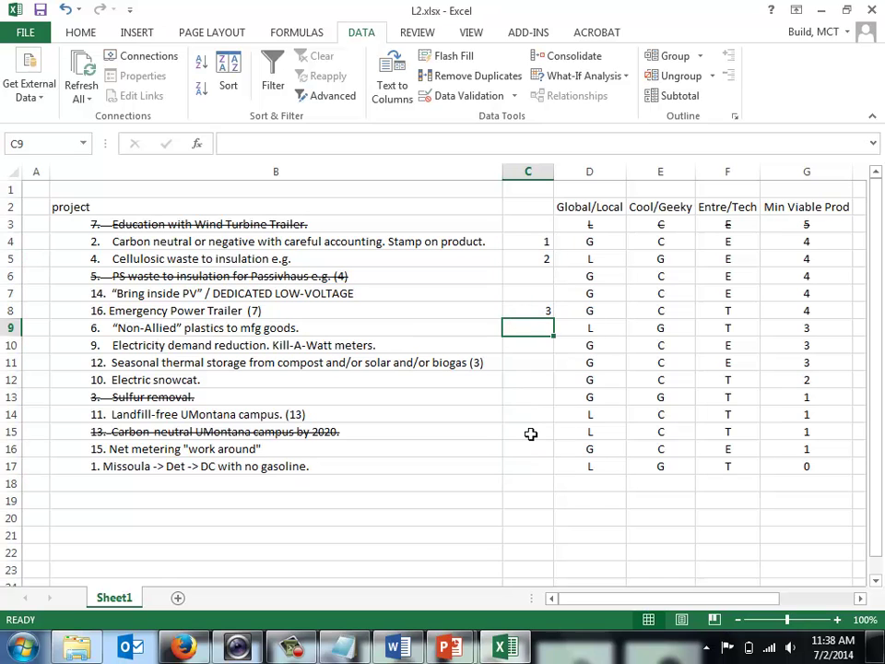
left_click(530, 315)
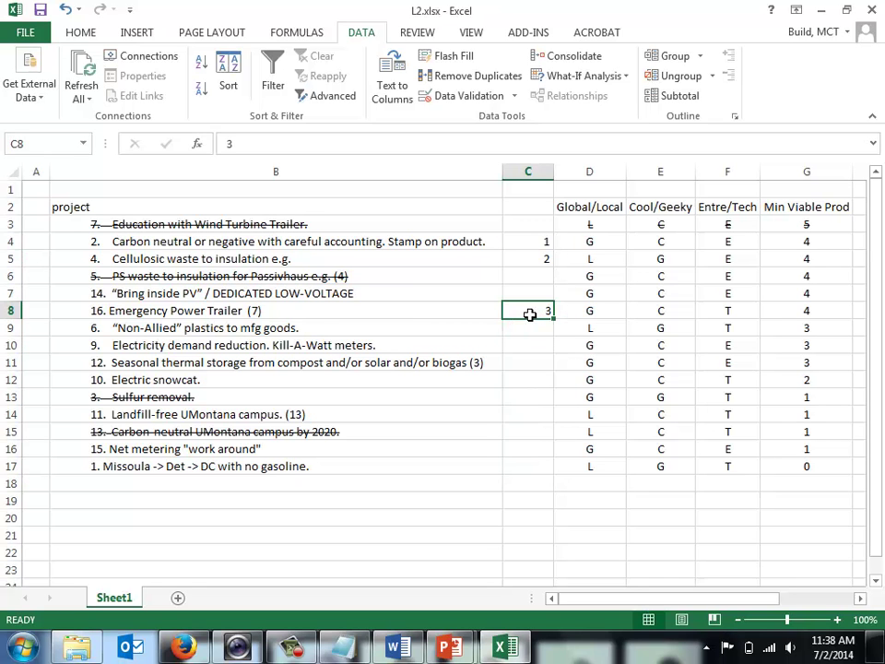
key("Up")
key("Up")
key("Up")
key("Up")
key("Down")
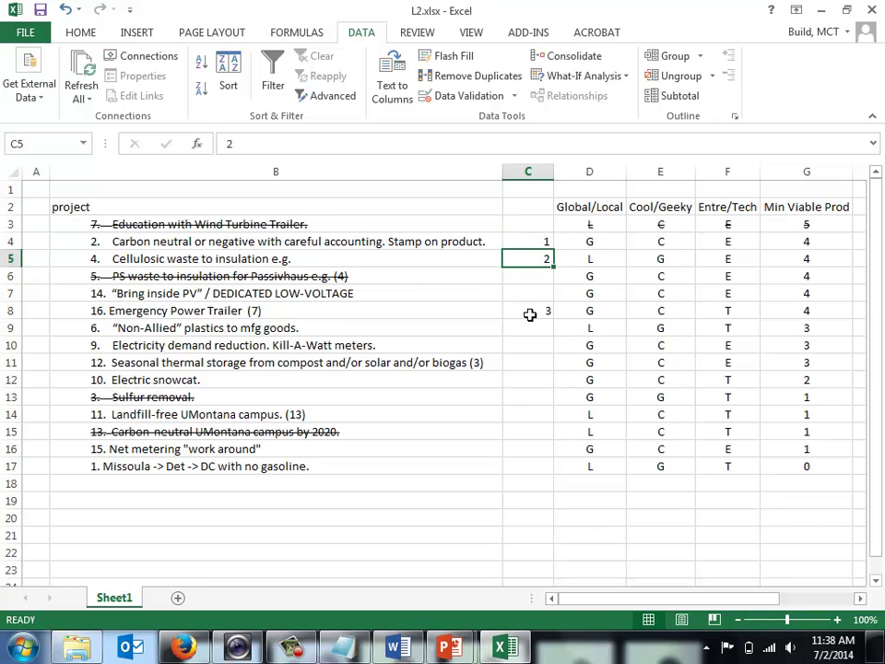
key("Down")
key("Down")
key("Down")
key("Down")
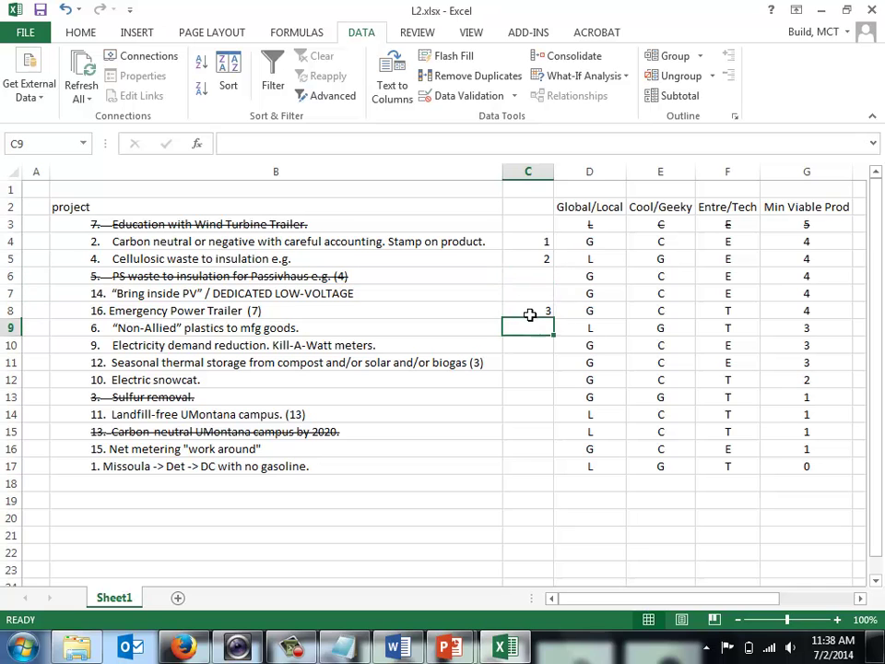
key("Up")
key("Up")
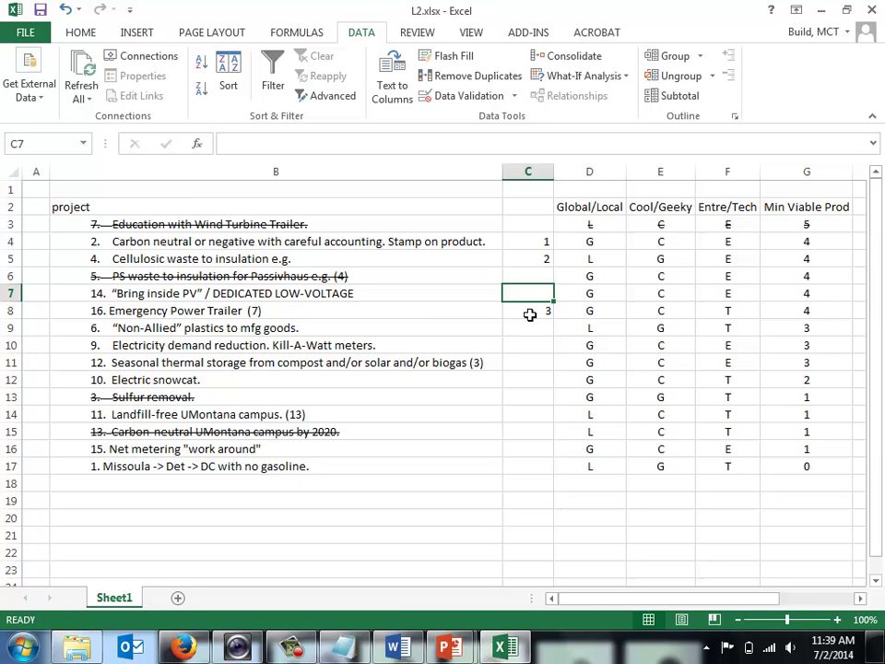
key("Up")
key("Up")
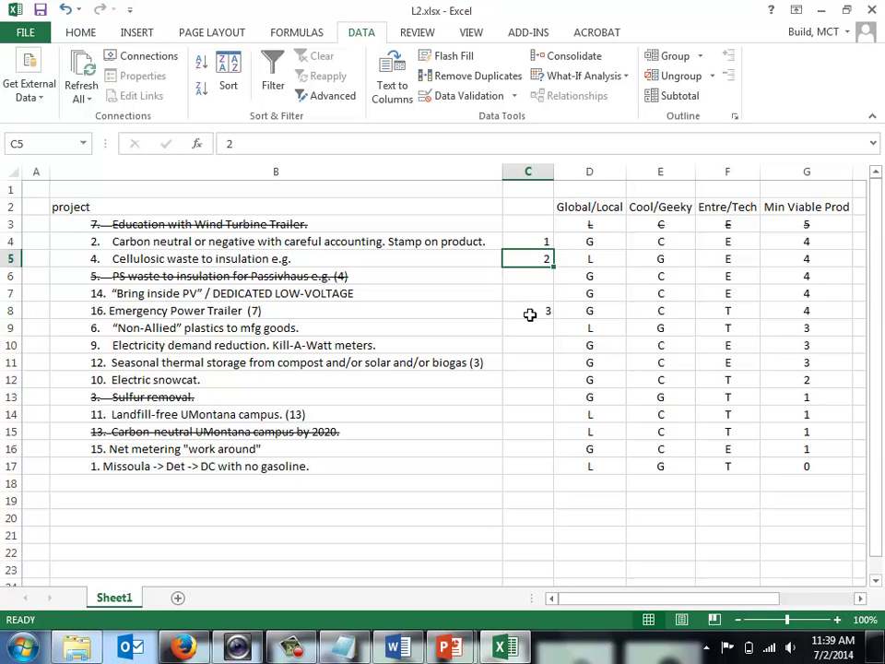
- Insert a blank column D before the Global/Local column and slightly narrow column A
right_click(588, 172)
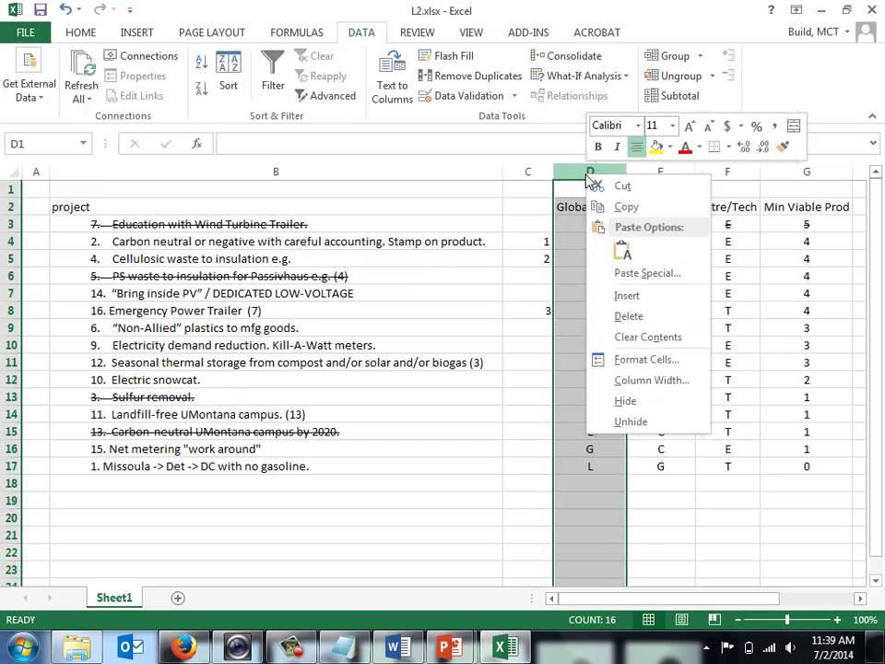
left_click(626, 295)
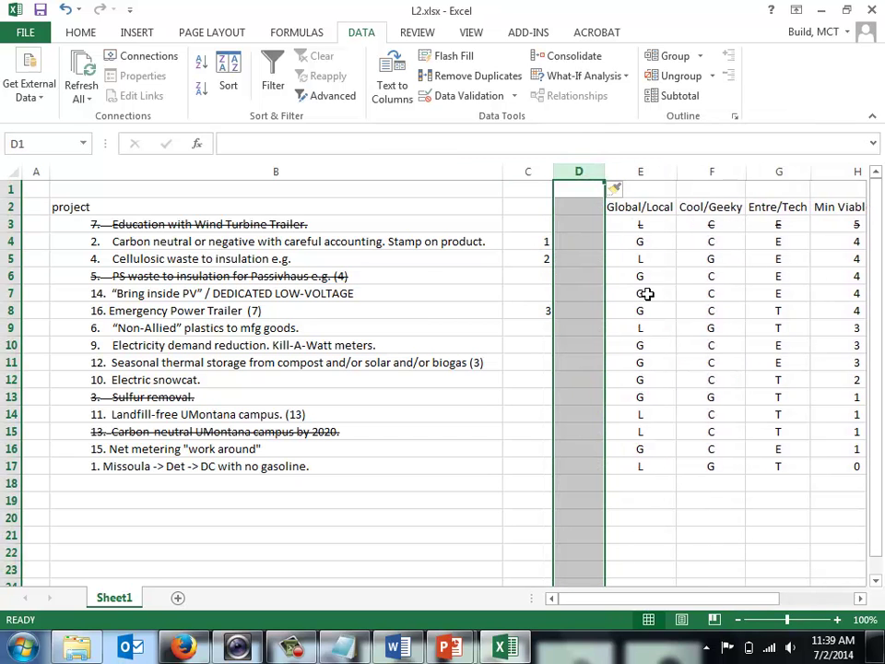
left_click(588, 331)
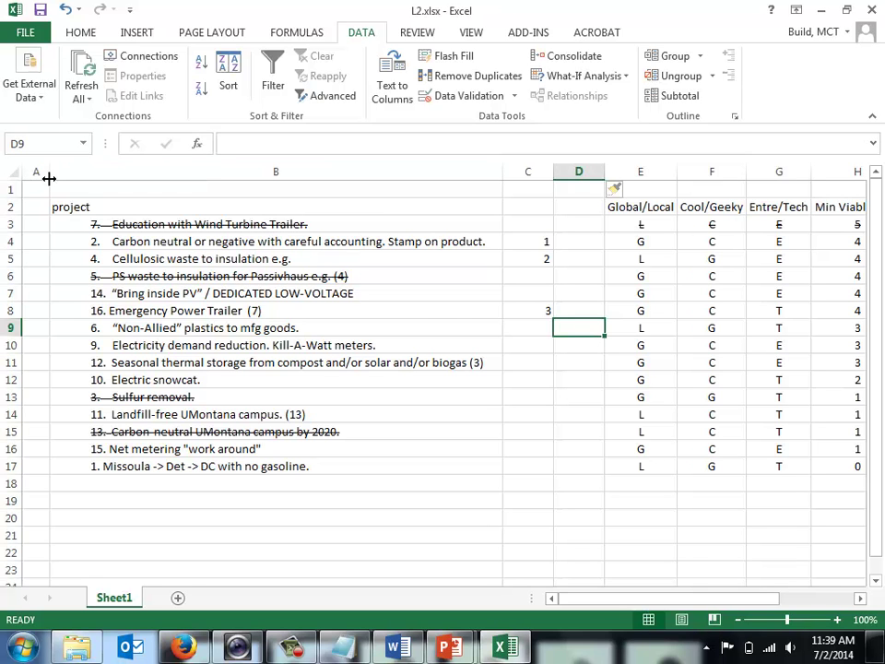
left_click_drag(49, 175, 41, 176)
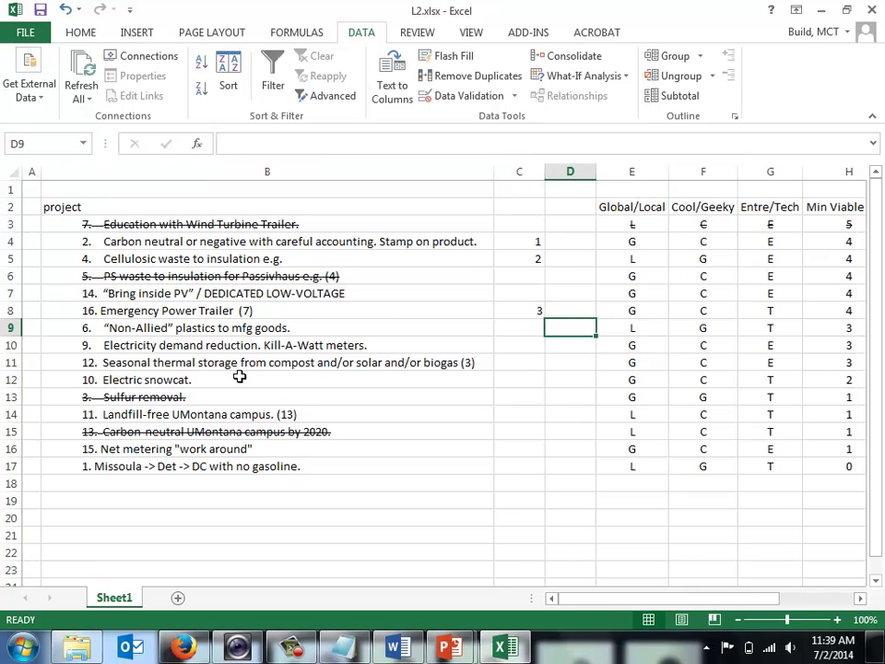
- Enter a second set of rankings in column D: 3 in D7, 2 in D5 and 1 in D4
left_click(145, 293)
key("Right")
key("Right")
type("3")
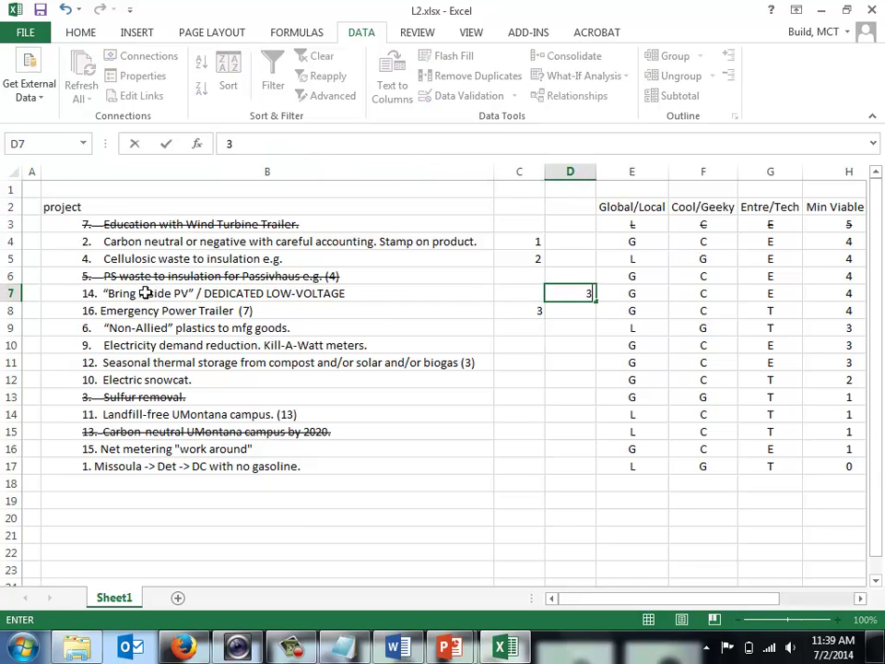
key("Return")
key("Up")
key("Up")
key("Up")
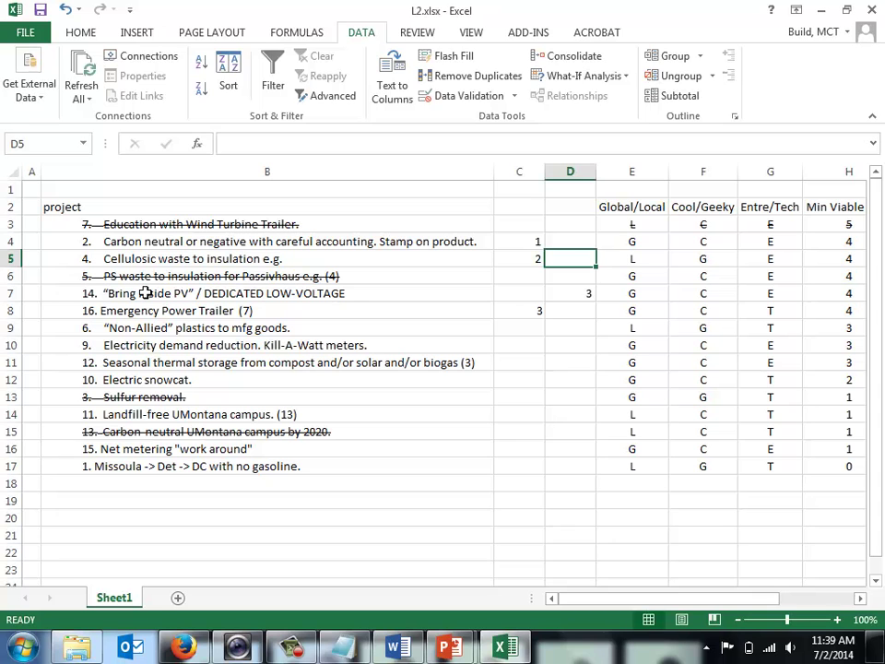
type("2")
key("Return")
key("Up")
key("Up")
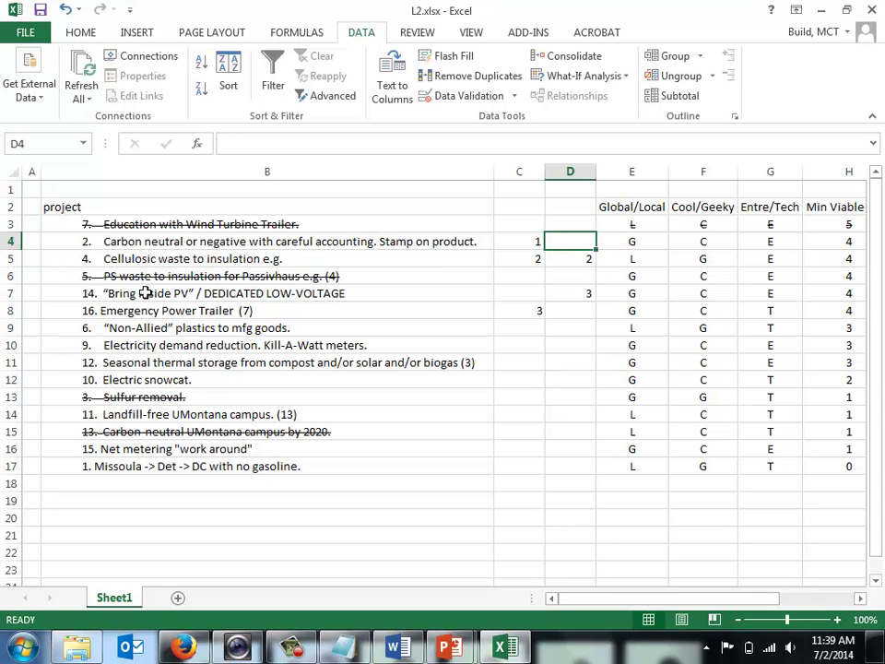
type("1")
key("Return")
key("Down")
key("Down")
key("Down")
key("Down")
key("Up")
key("Up")
key("Up")
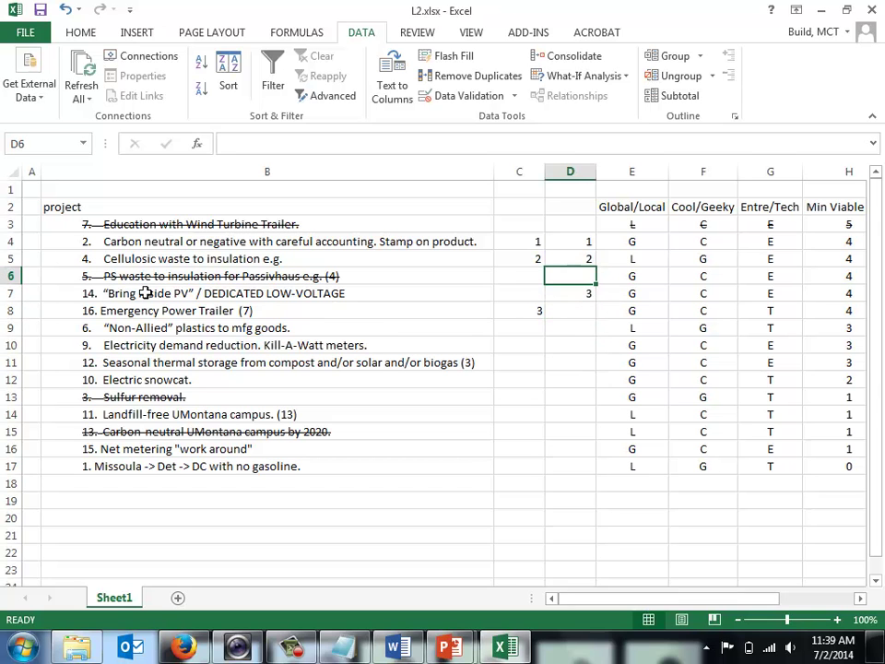
- Insert another blank column E between the second set of rankings and the Global/Local column
left_click(545, 177)
left_click_drag(545, 177, 547, 178)
left_click(547, 178)
left_click_drag(607, 175, 631, 178)
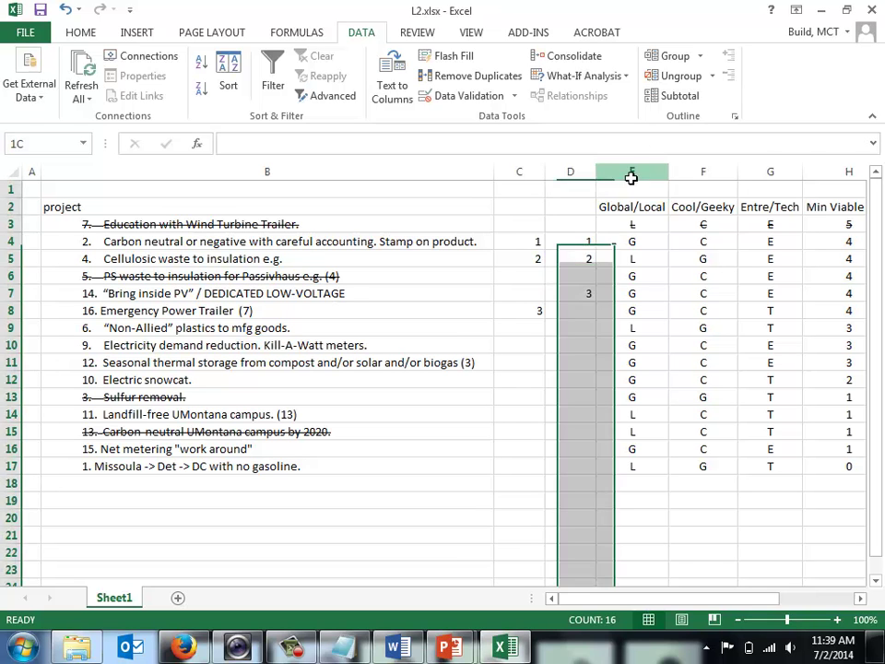
right_click(631, 178)
left_click(670, 302)
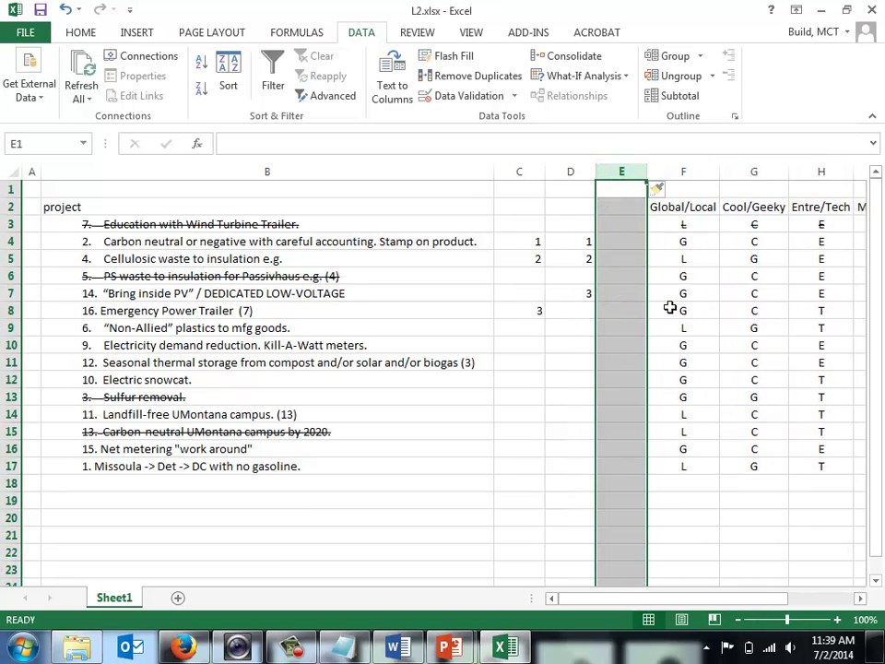
- Enter a third set of rankings in column E: 3 in E7, 2 in E5 and 1 in E4
left_click(620, 275)
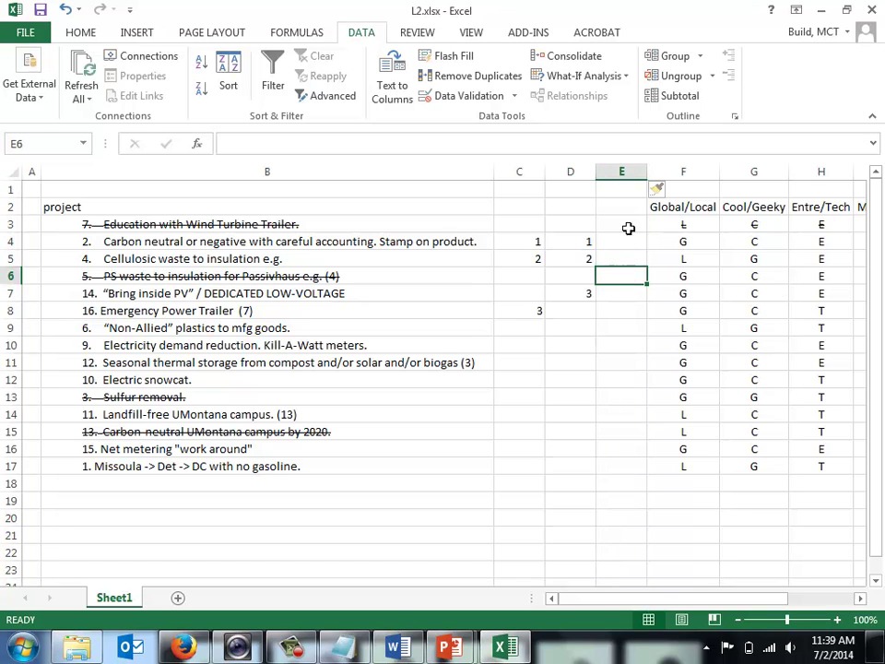
left_click(616, 289)
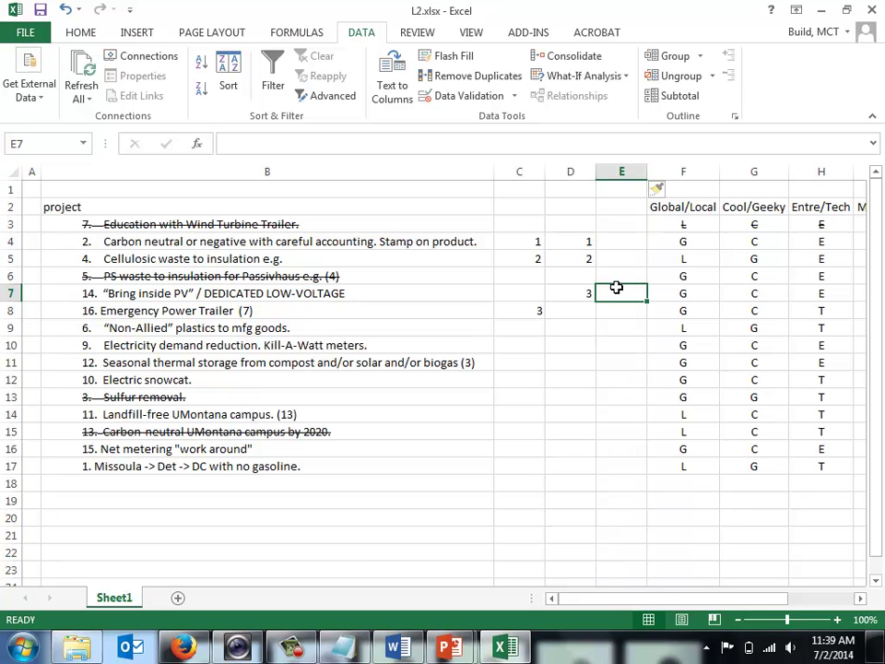
type("3")
key("Up")
key("Up")
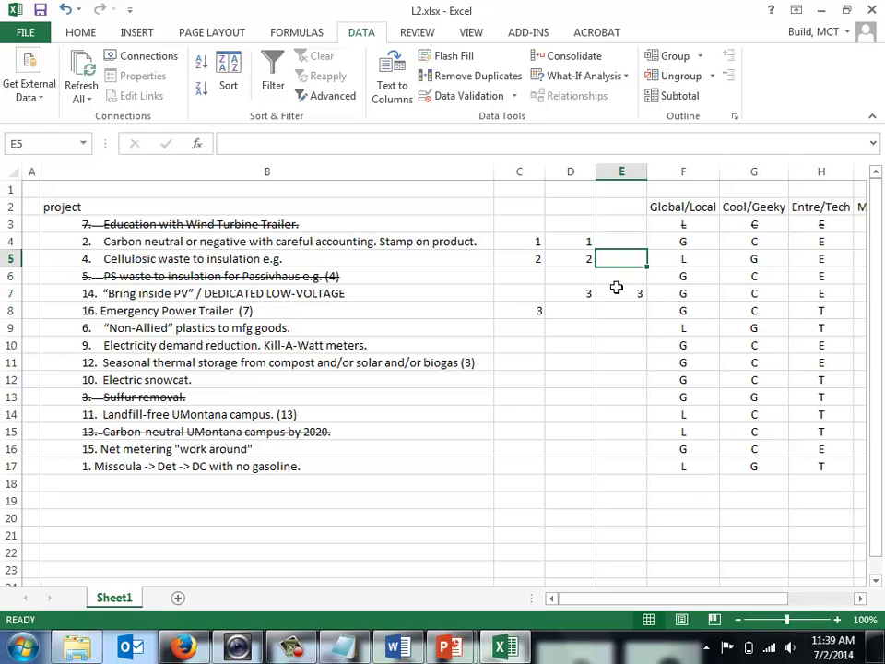
type("2")
key("Up")
type("1")
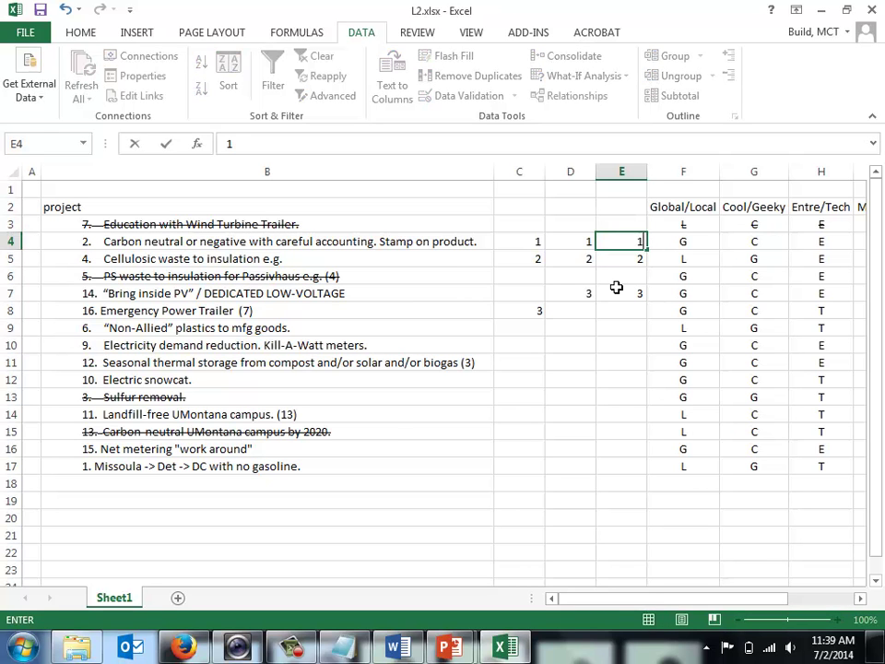
key("Return")
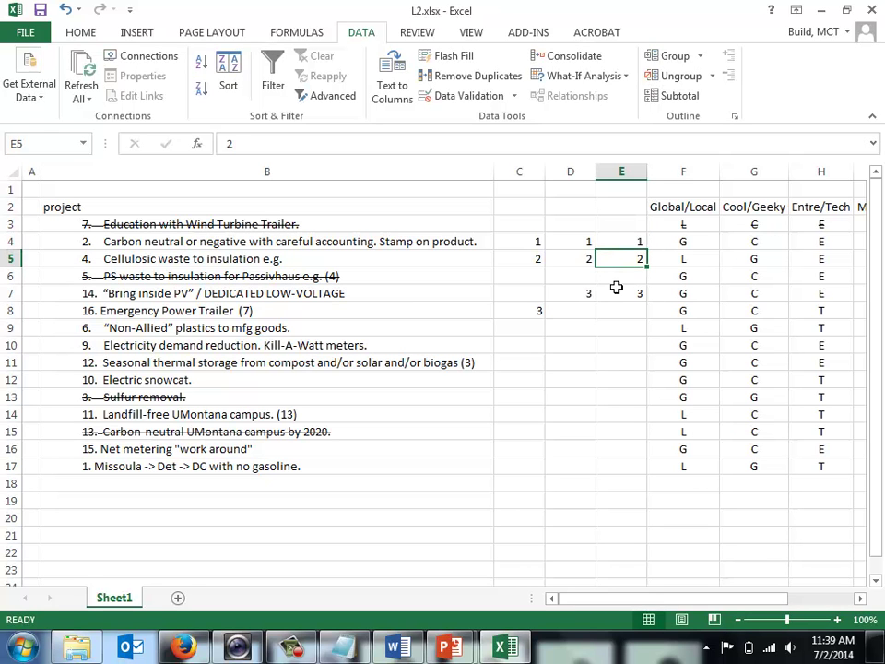
left_click(528, 310)
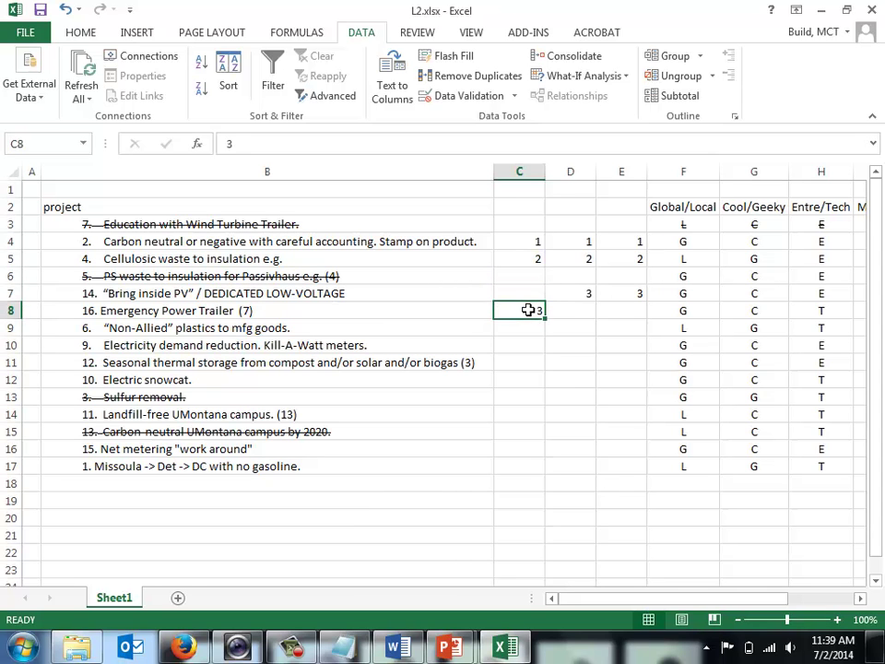
key("Up")
key("Right")
key("Right")
key("Right")
key("Left")
key("Left")
key("Left")
key("Left")
key("Right")
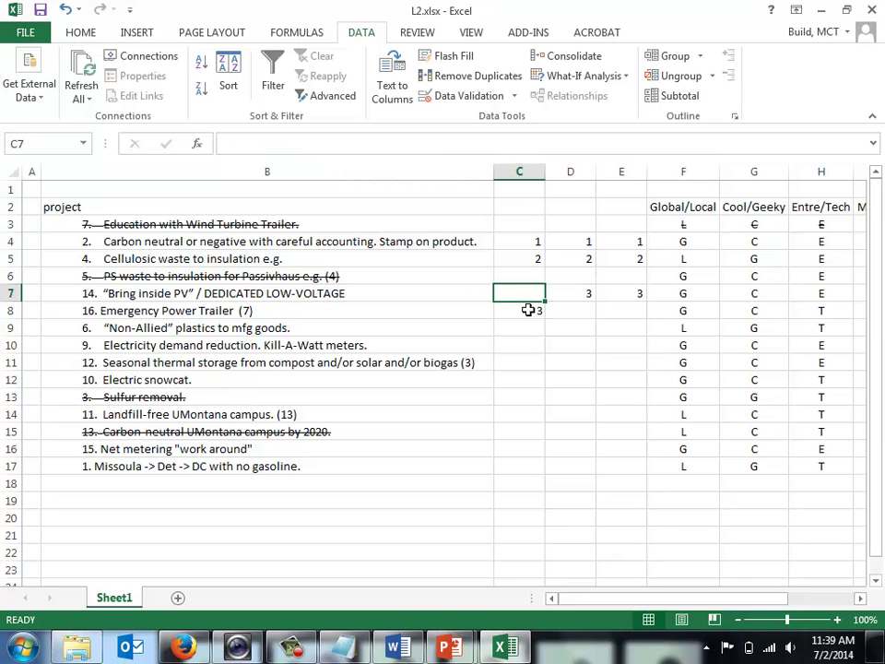
- Insert a blank column F between the third set of rankings and the Global/Local column
key("Down")
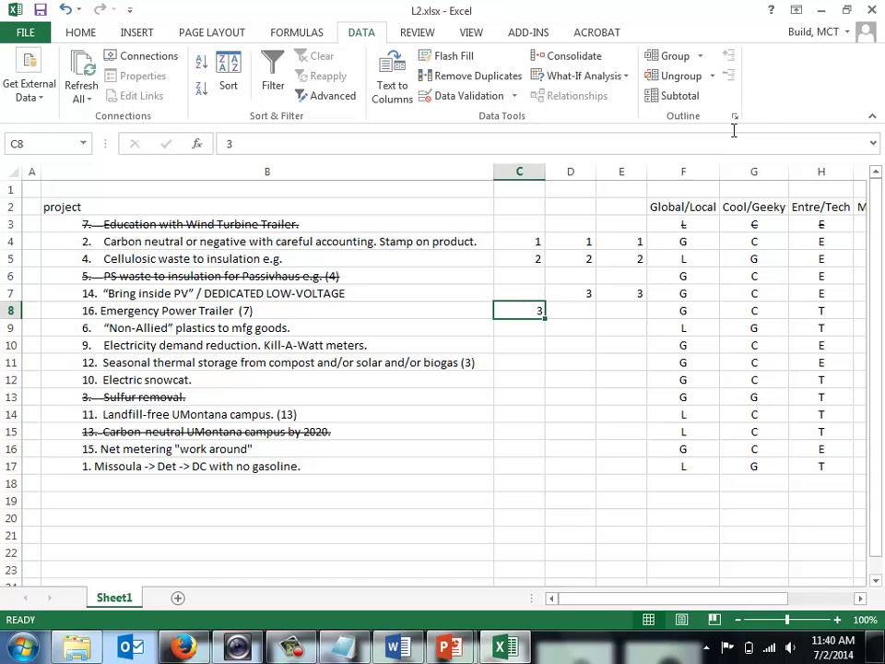
right_click(672, 170)
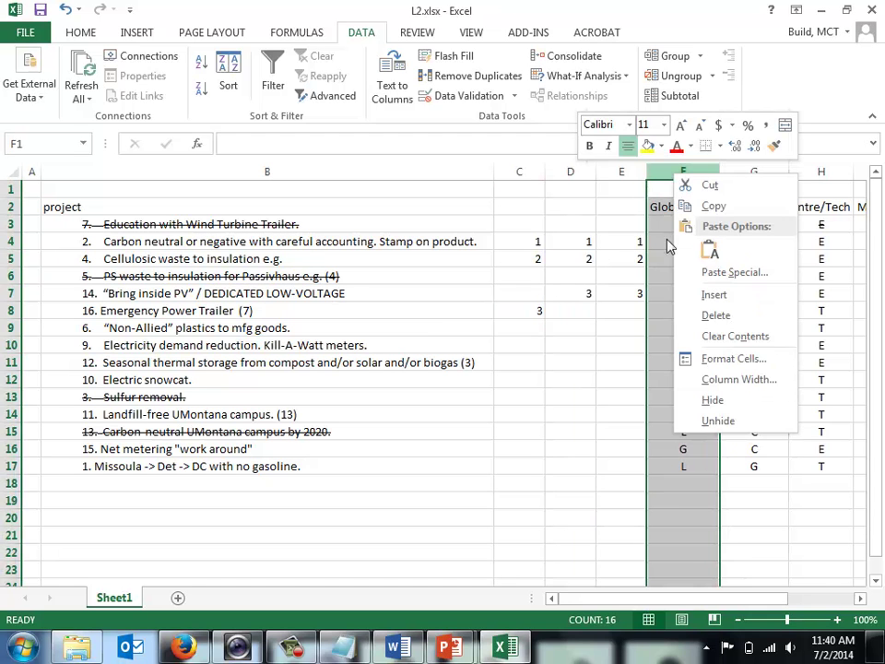
left_click(697, 300)
- Enter a fourth person's rankings in column F: 3 in F8 for the Emergency Power Trailer and 2 in F5 for cellulosic waste
left_click(689, 315)
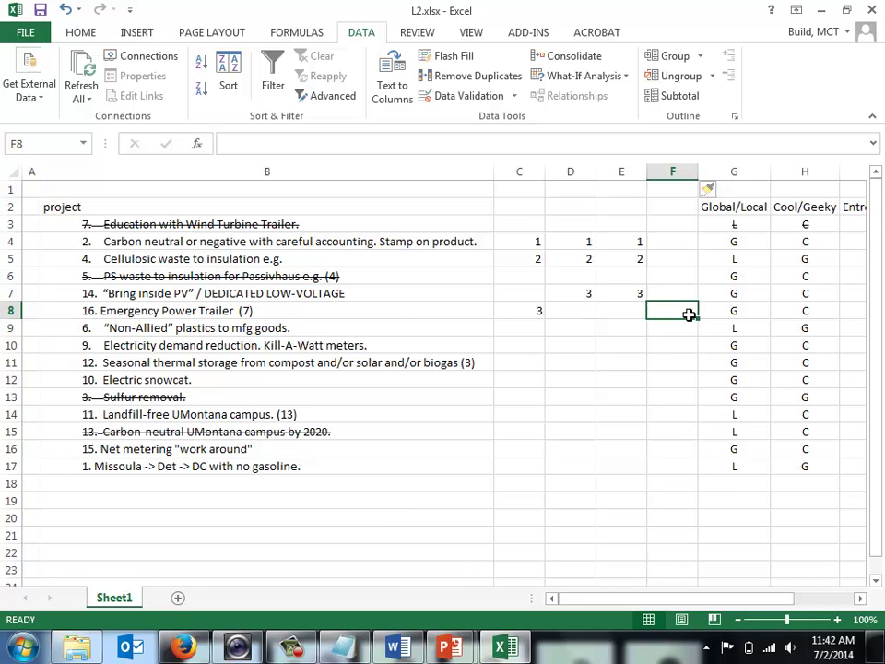
type("3")
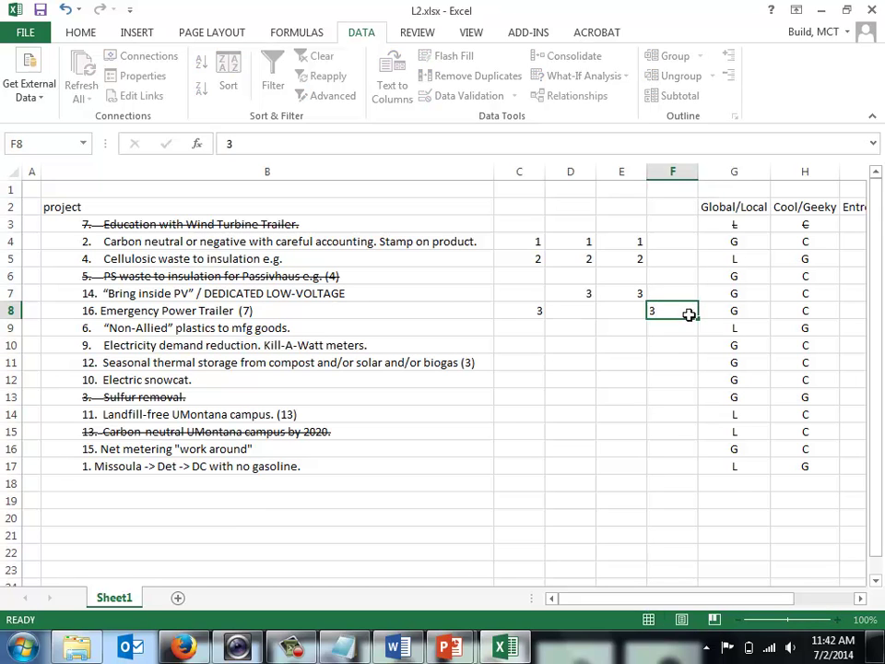
key("Return")
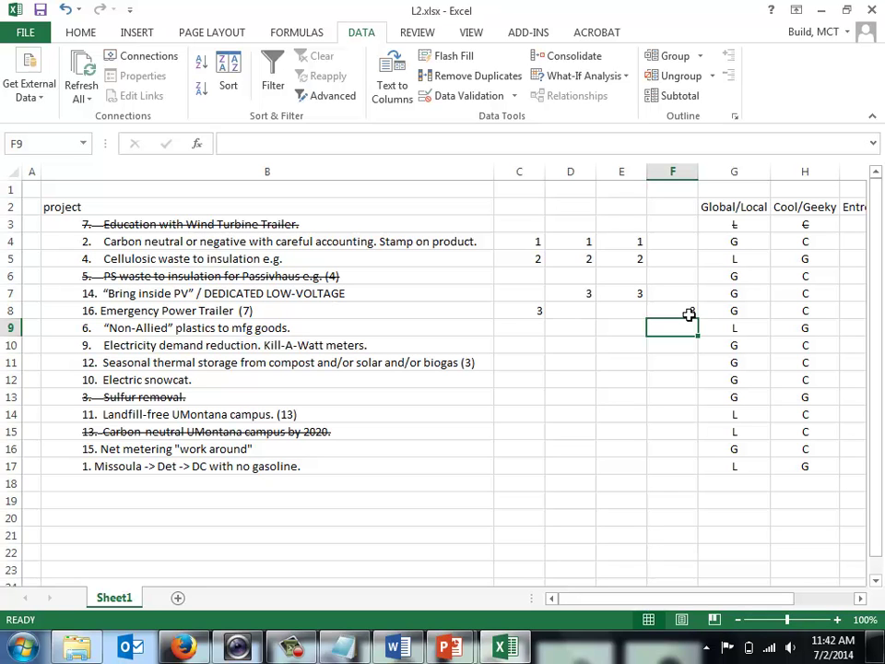
key("Return")
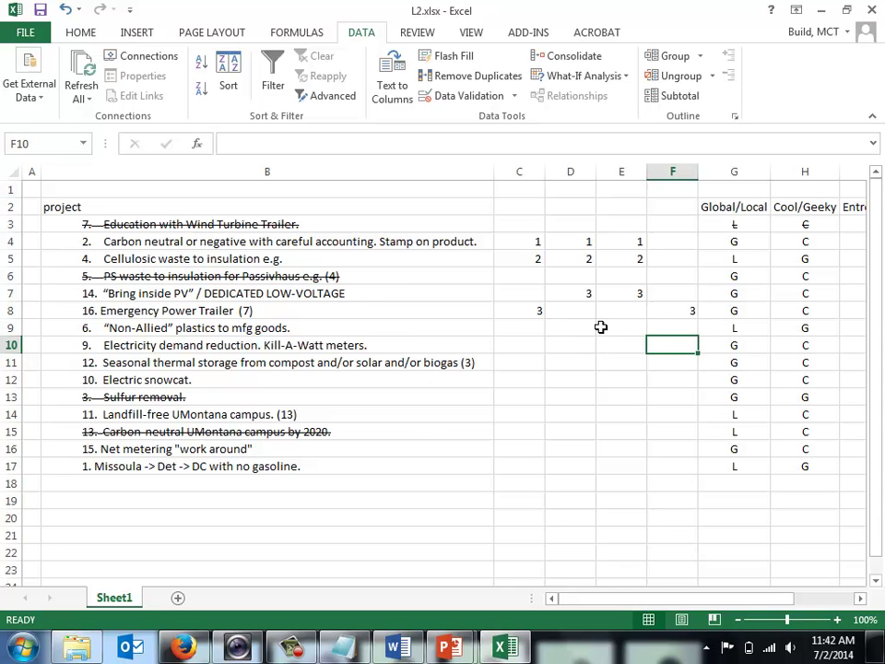
left_click(527, 294)
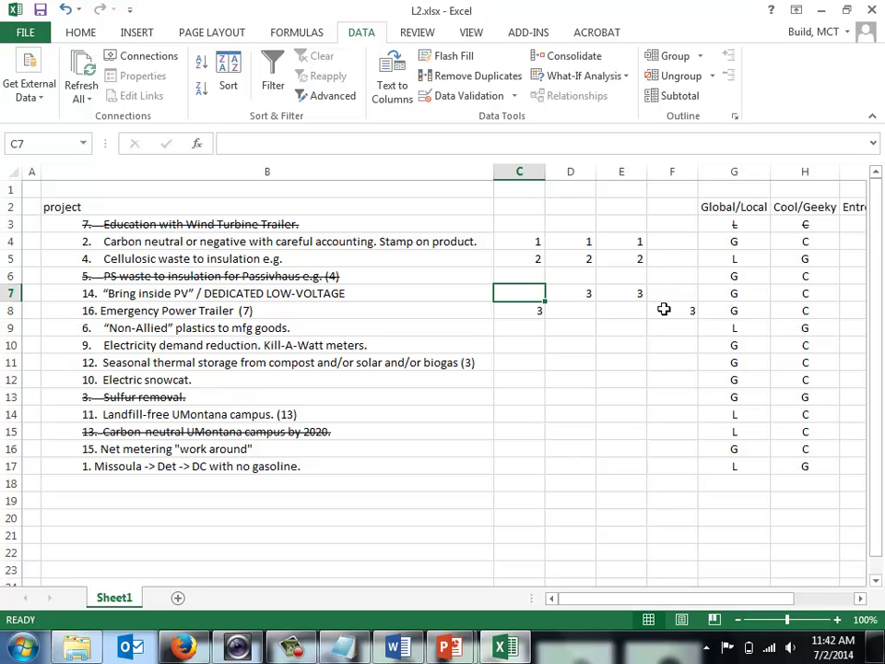
key("Up")
key("Up")
key("Right")
key("Right")
key("Right")
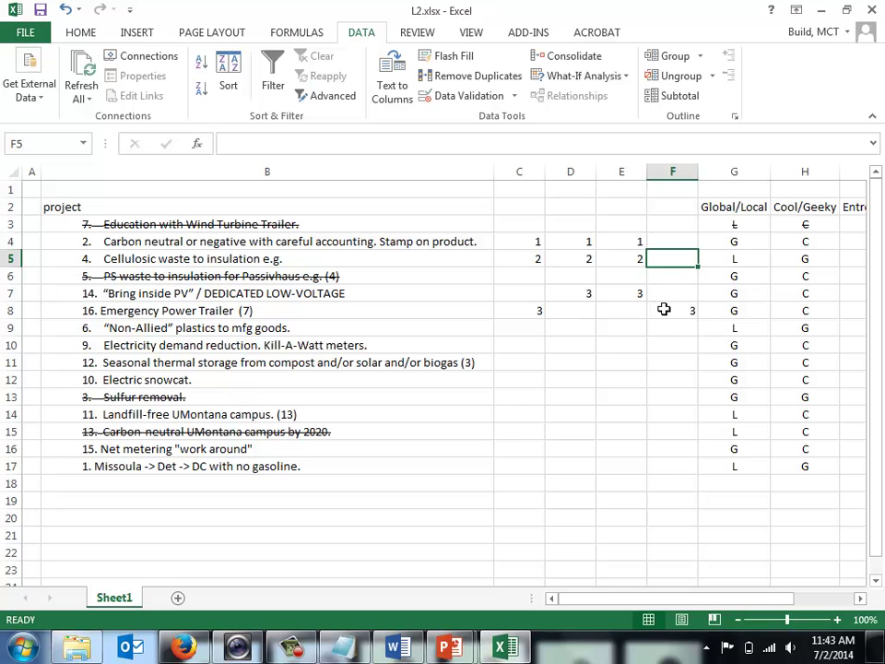
type("2")
key("Return")
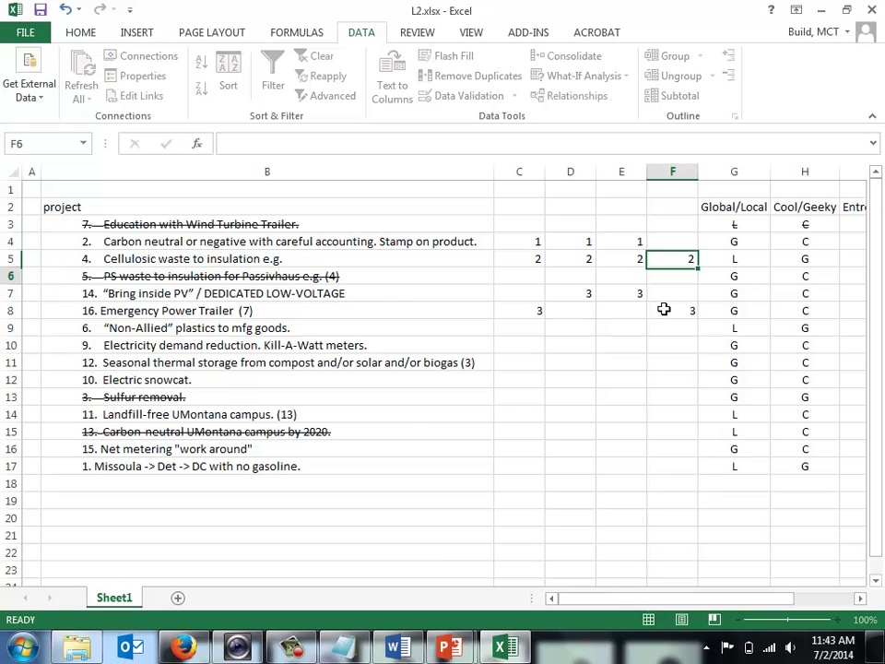
- Enter the first-place ranking 1 in F9 for the "Non-Allied" plastics project
key("Down")
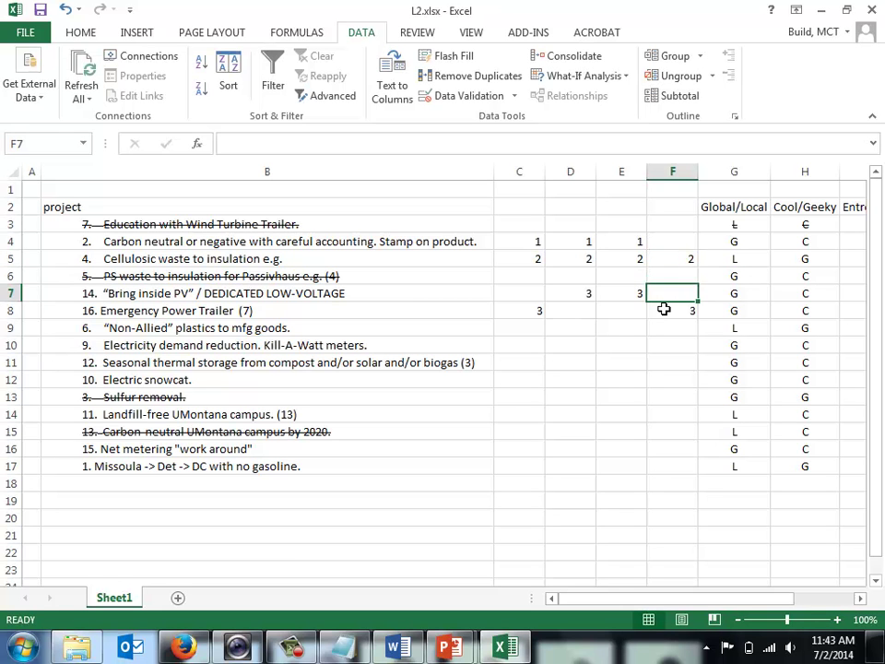
key("Down")
key("Down")
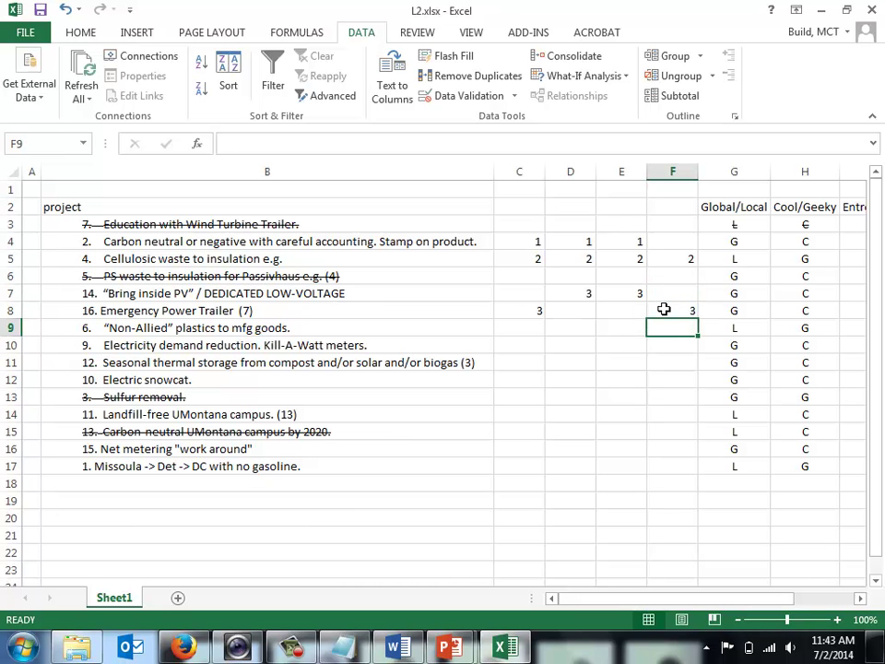
type("1")
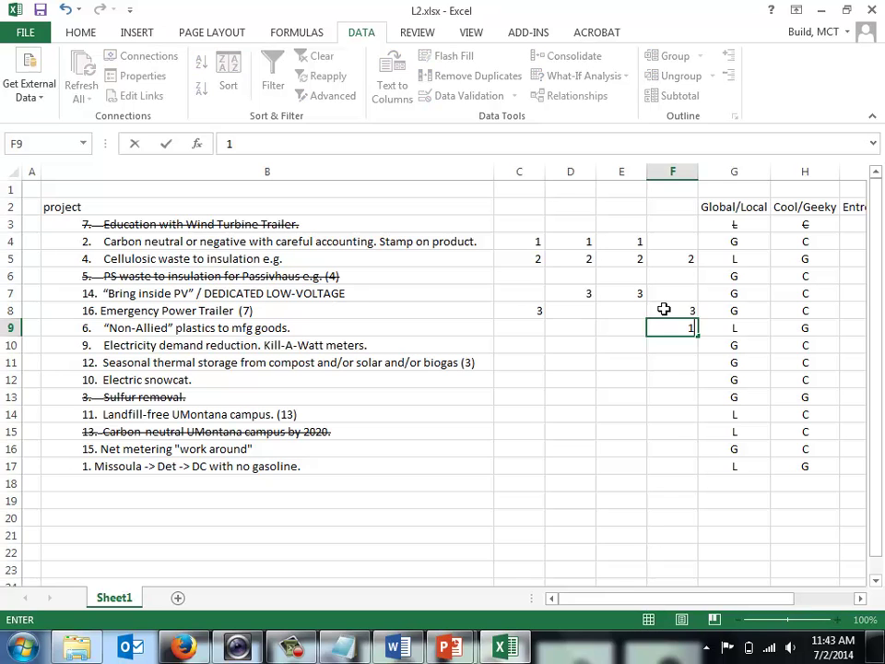
key("Return")
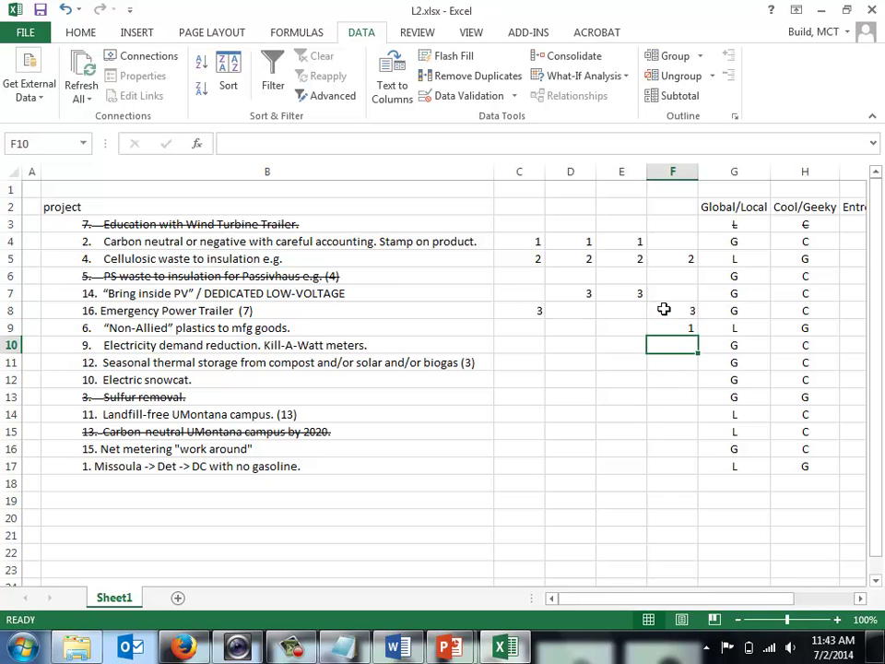
key("Up")
key("Up")
key("Up")
key("Up")
key("Up")
key("Down")
key("Down")
key("Down")
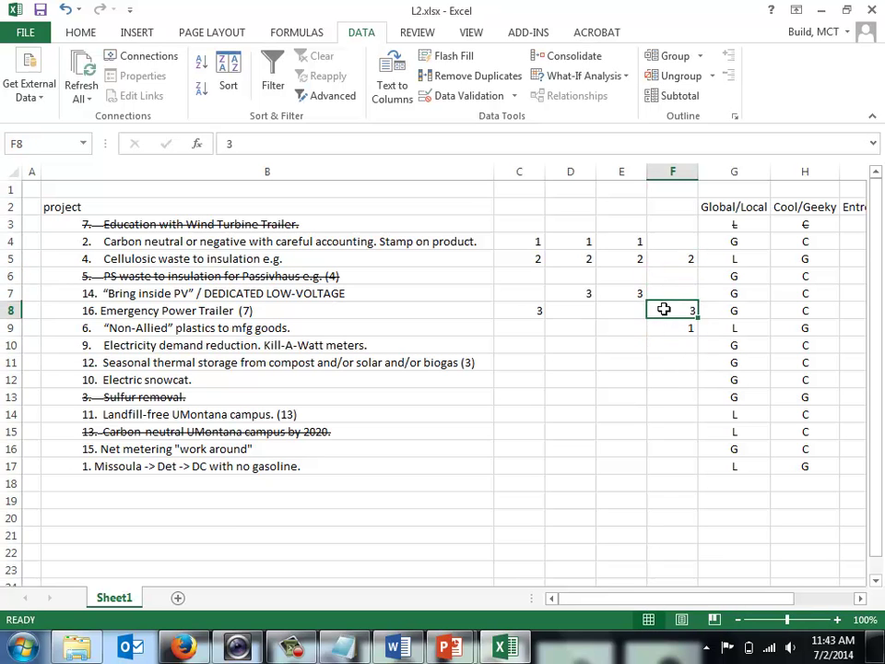
key("Left")
key("Left")
key("Left")
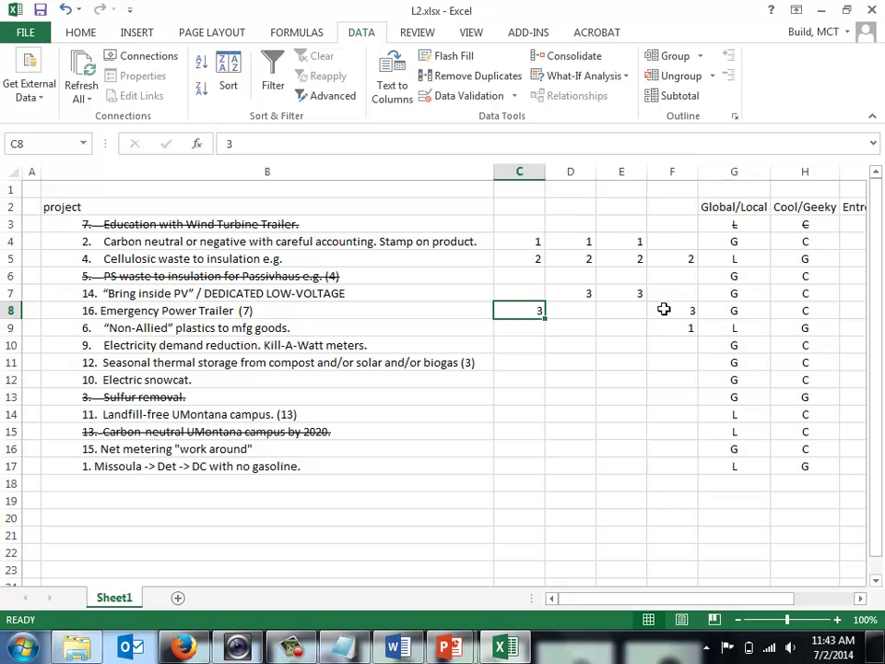
key("Right")
key("Right")
key("Right")
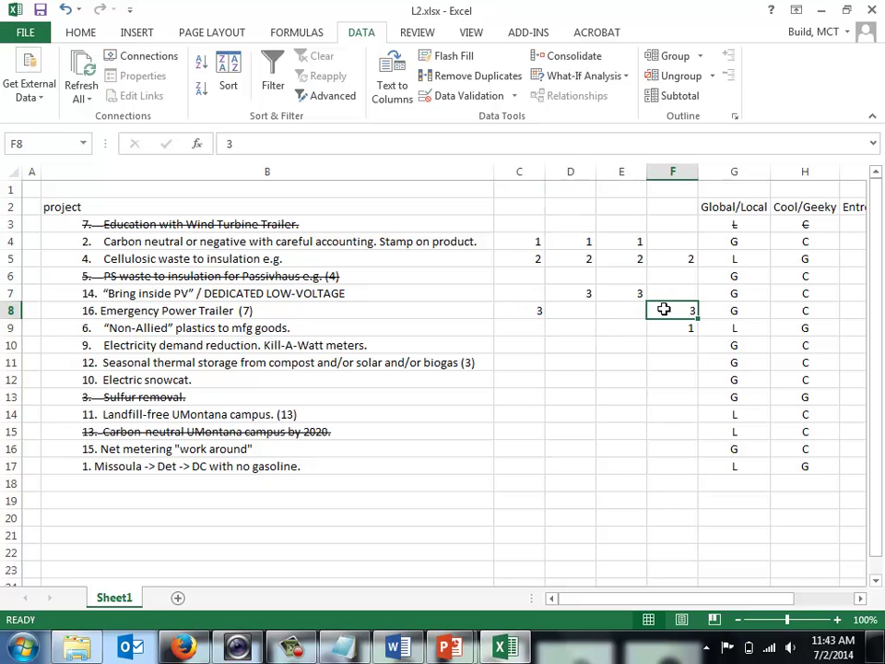
- Head the four ranking columns in C2 to F2 with the first name of each person who ranked
left_click(519, 207)
type("Gary")
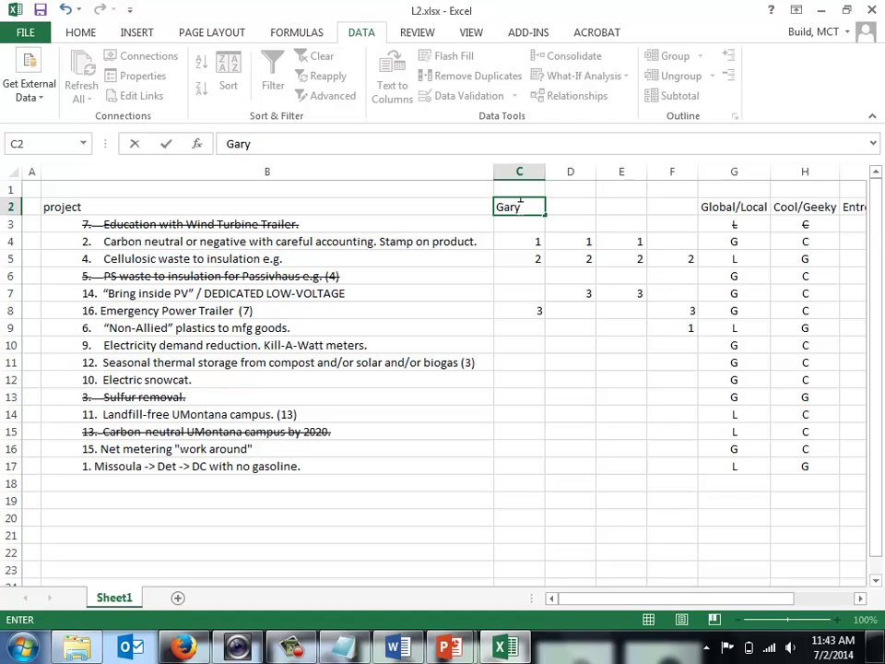
key("Tab")
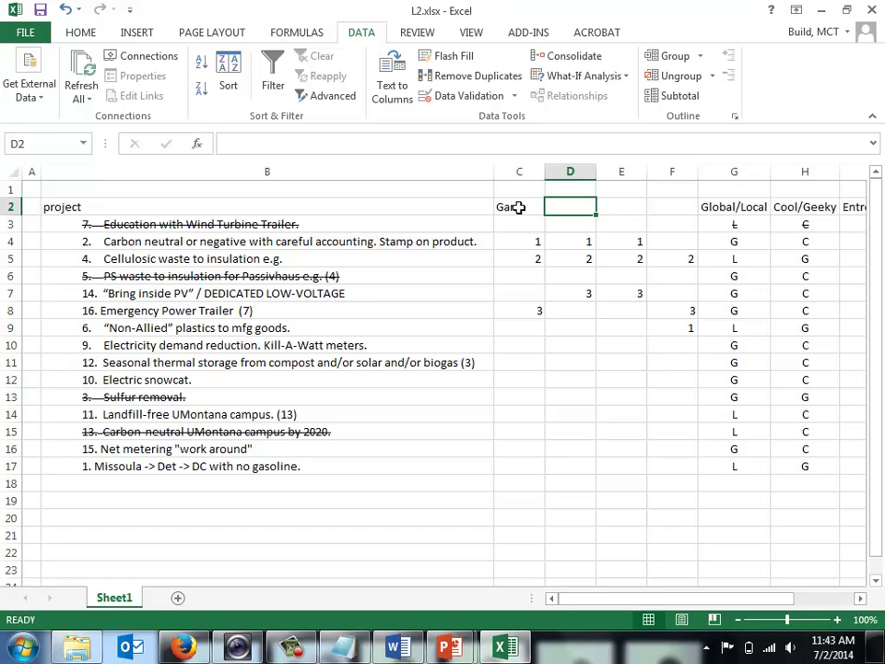
type("Adam")
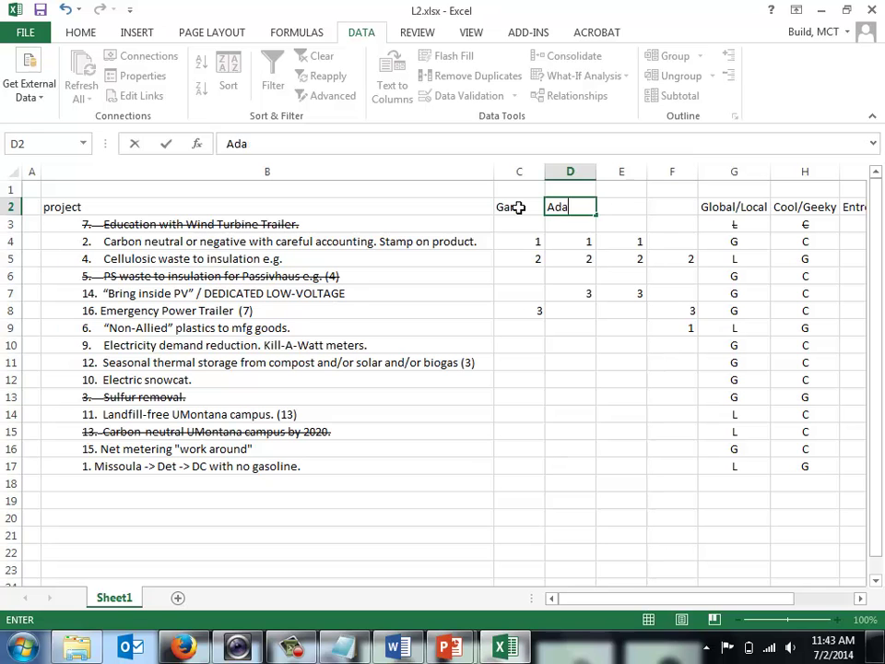
key("Tab")
type("Paul")
key("Tab")
type("Brad")
key("Return")
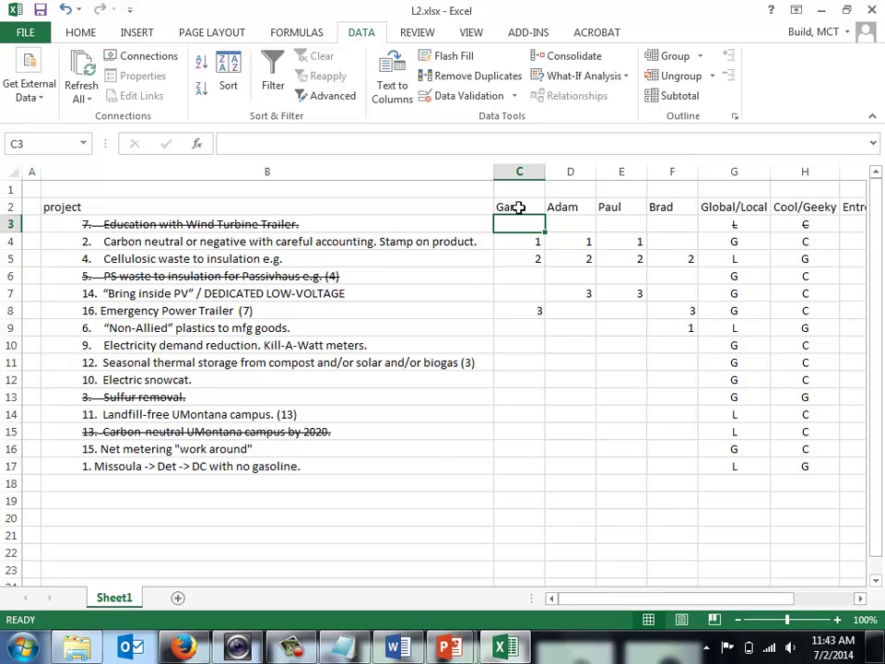
- Narrow the project column B so that more of the rating columns fit in view
left_click(275, 294)
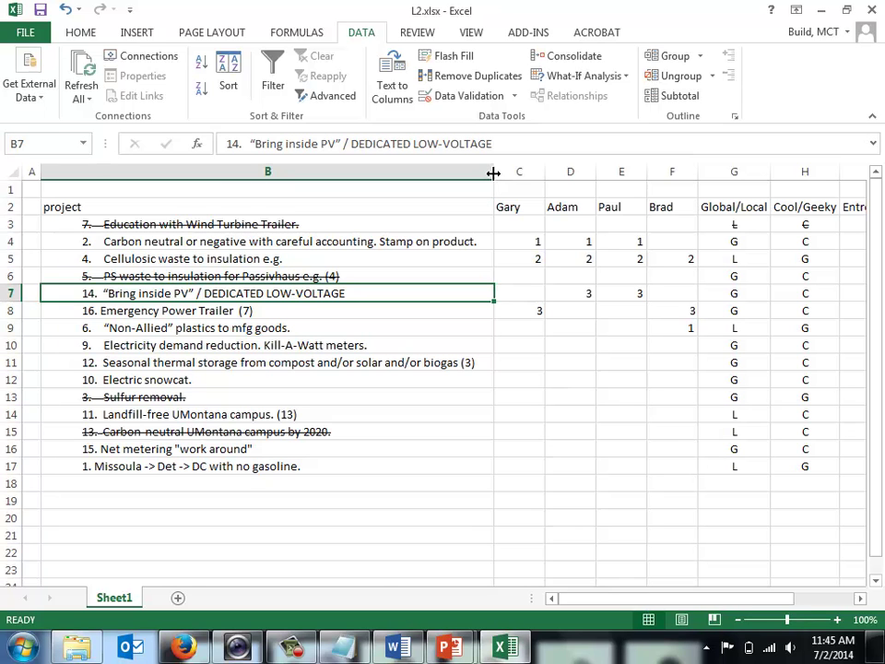
left_click_drag(494, 173, 382, 192)
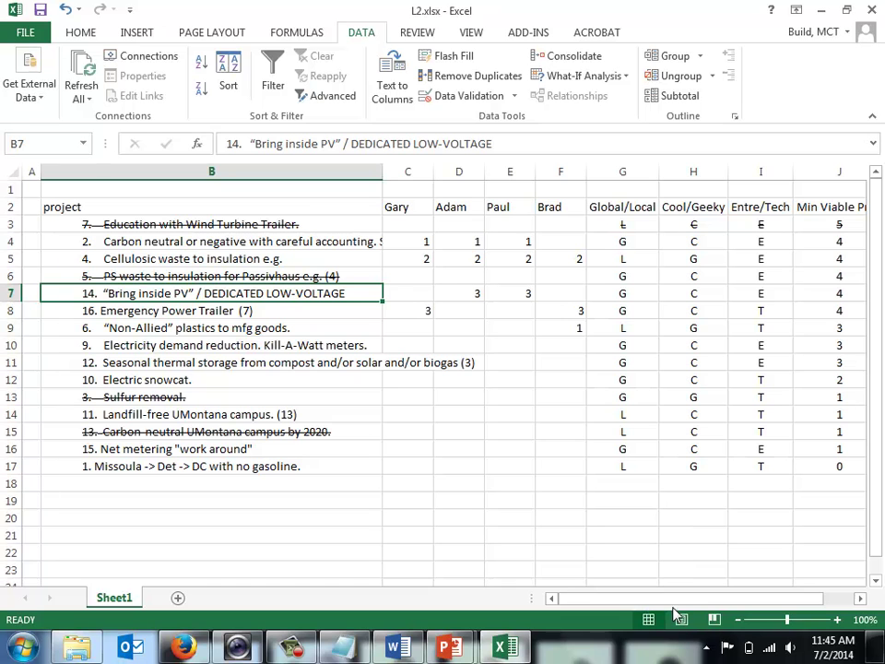
- Examine the Emergency Power Trailer row across its rankings and ratings columns
left_click(270, 313)
key("Right")
key("Right")
key("Right")
key("Right")
key("Right")
key("Right")
key("Right")
key("Right")
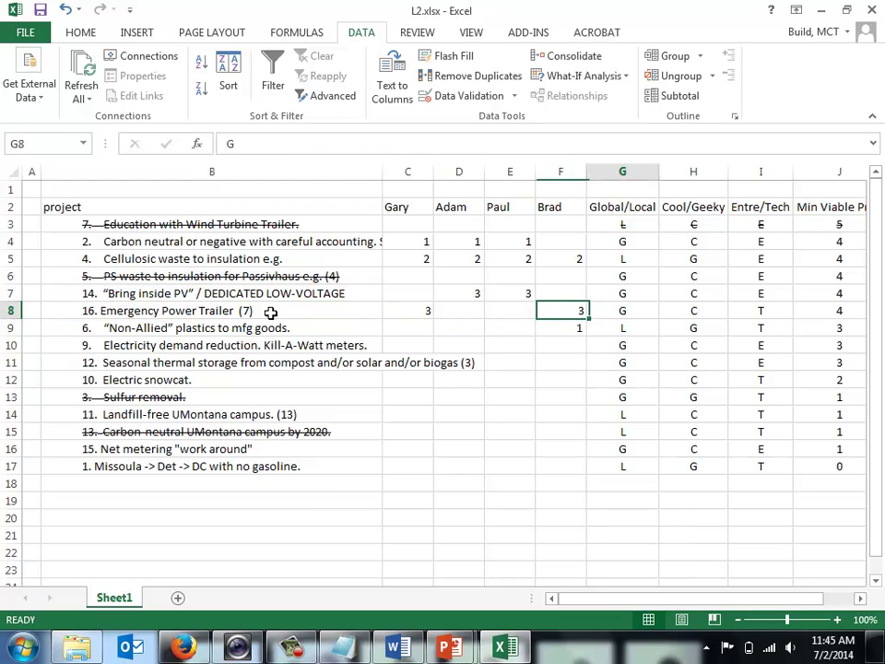
key("Left")
key("Left")
key("Left")
key("Left")
key("Left")
key("Left")
key("Left")
key("Left")
key("Left")
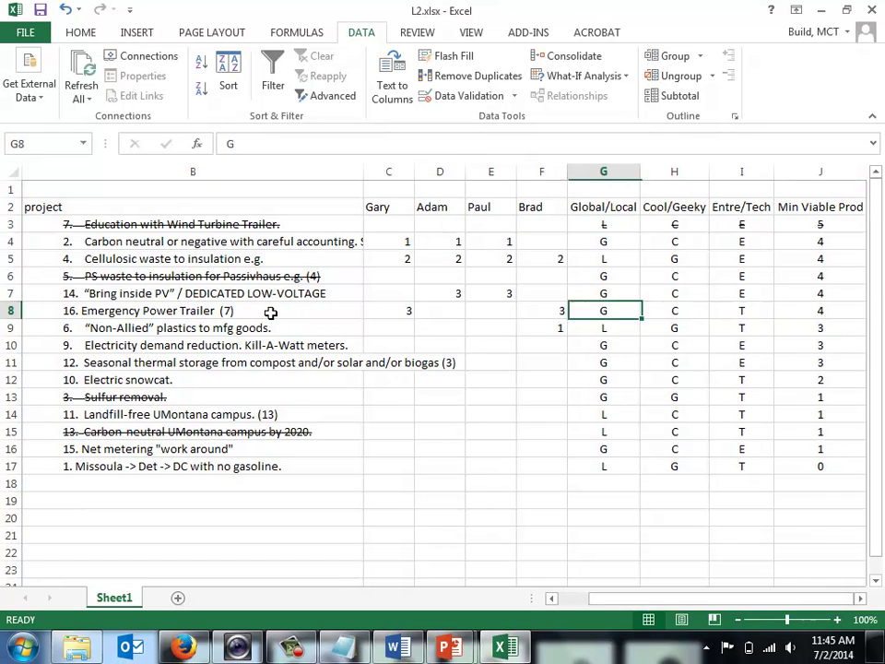
key("Right")
key("Right")
key("Right")
key("Right")
key("Right")
key("Right")
key("Right")
key("Right")
key("Right")
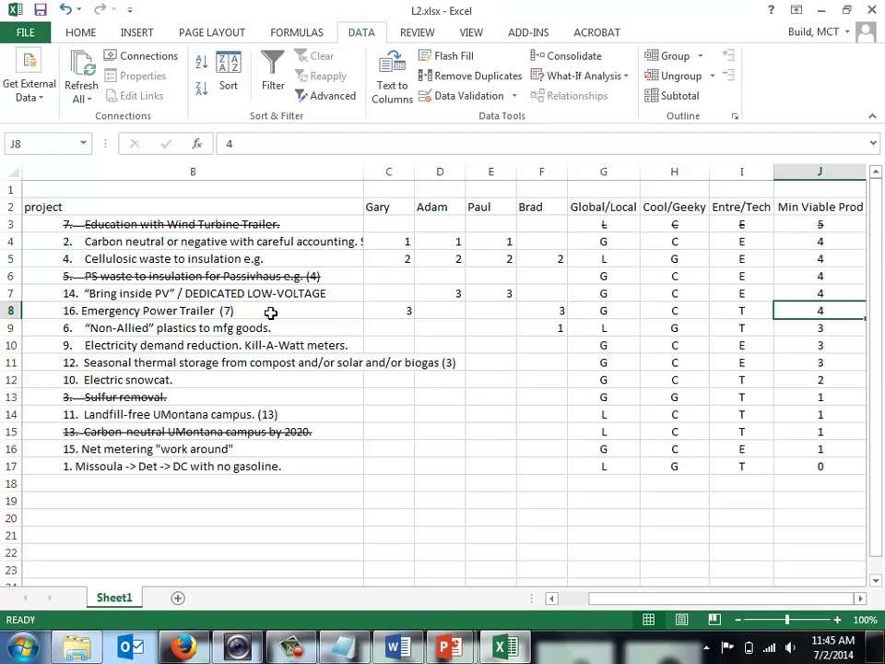
key("Up")
key("Down")
- Append "Phase II = redesign" to the Emergency Power Trailer project name in B8
left_click(270, 313)
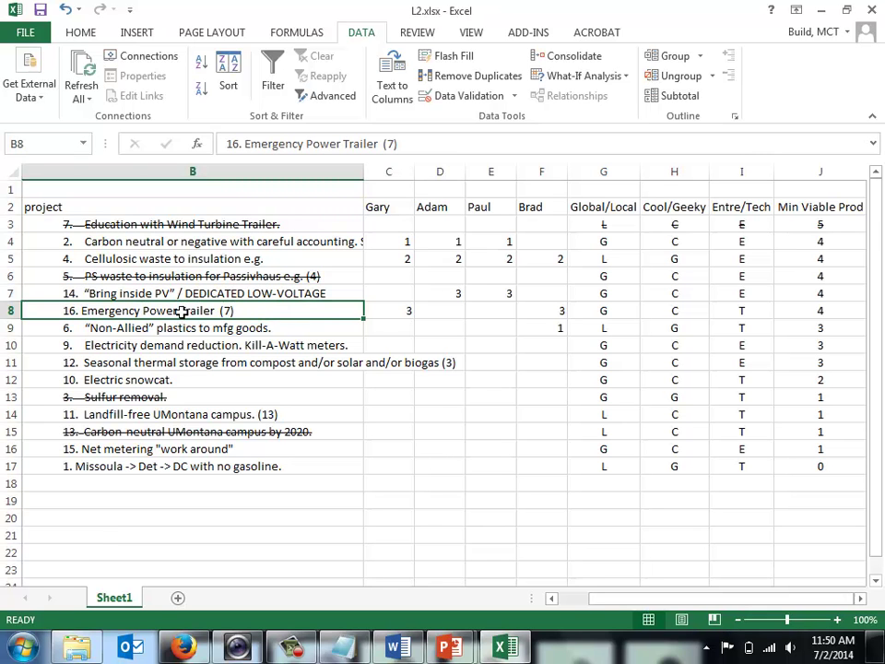
left_click(443, 138)
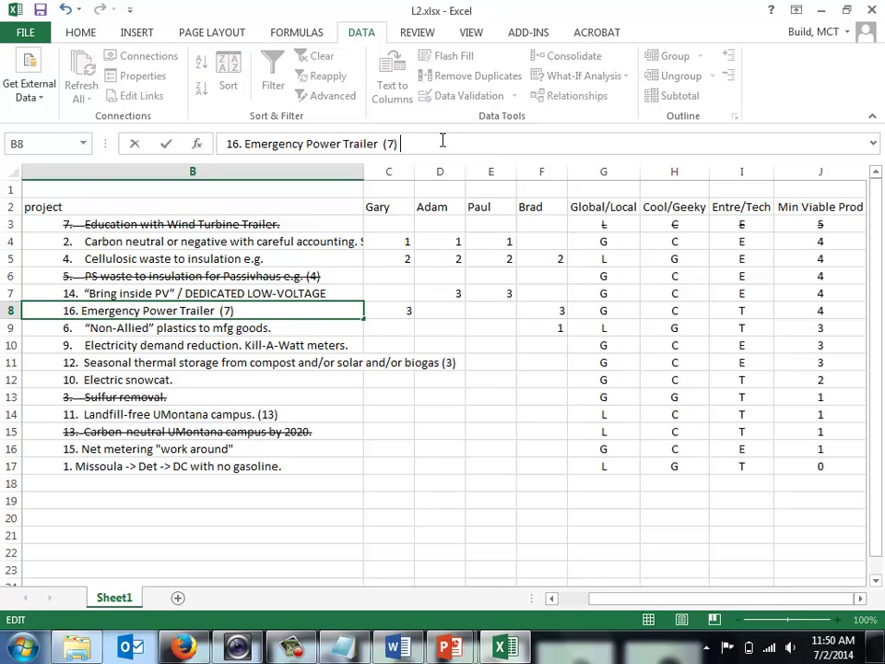
type("Phase II r")
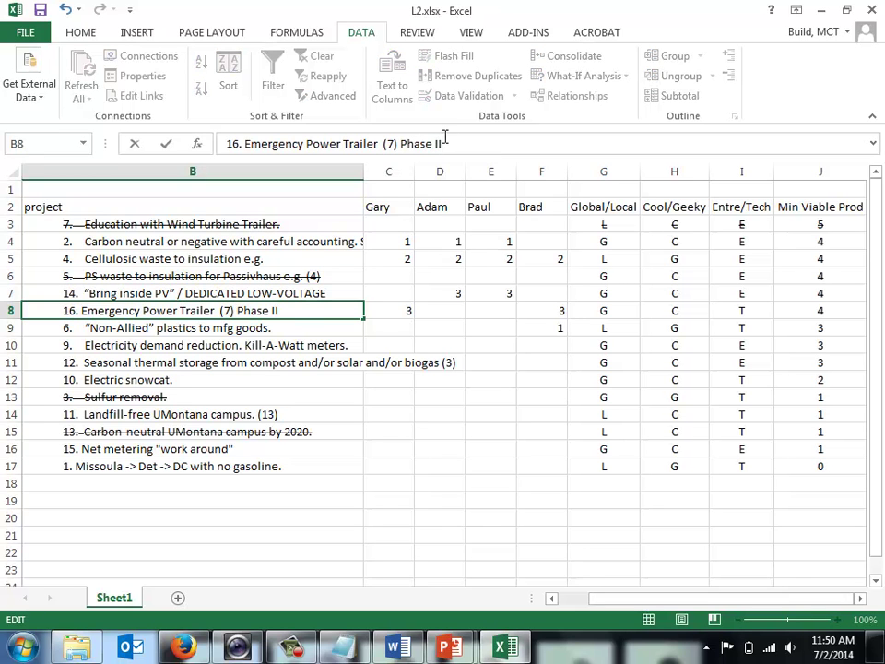
key("BackSpace")
type("= redesign")
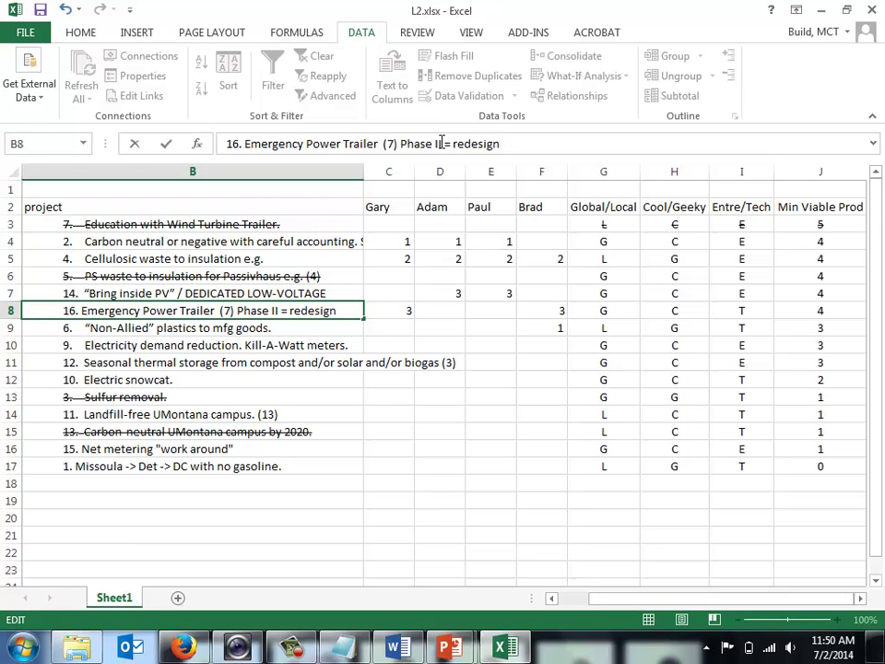
key("Return")
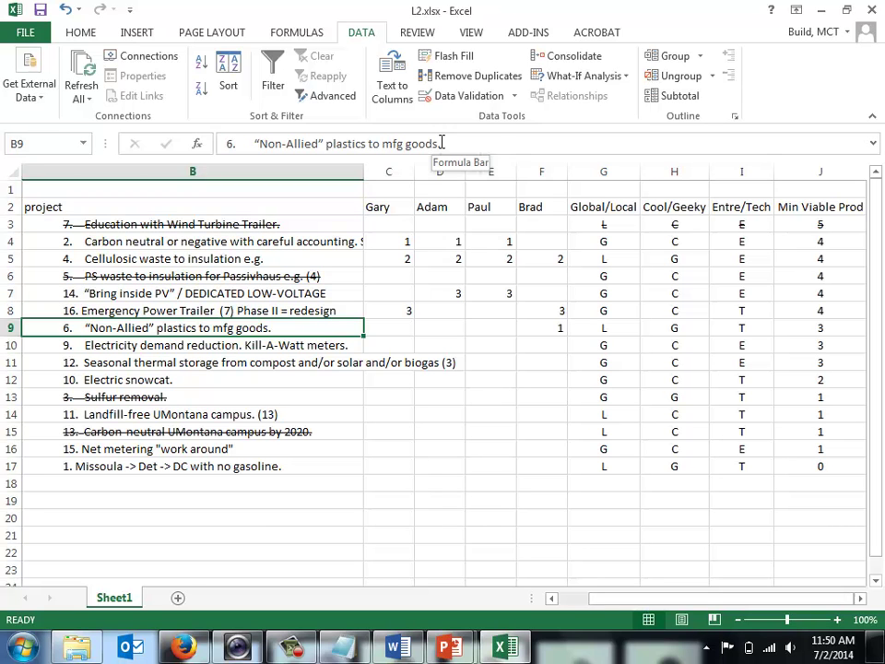
key("Up")
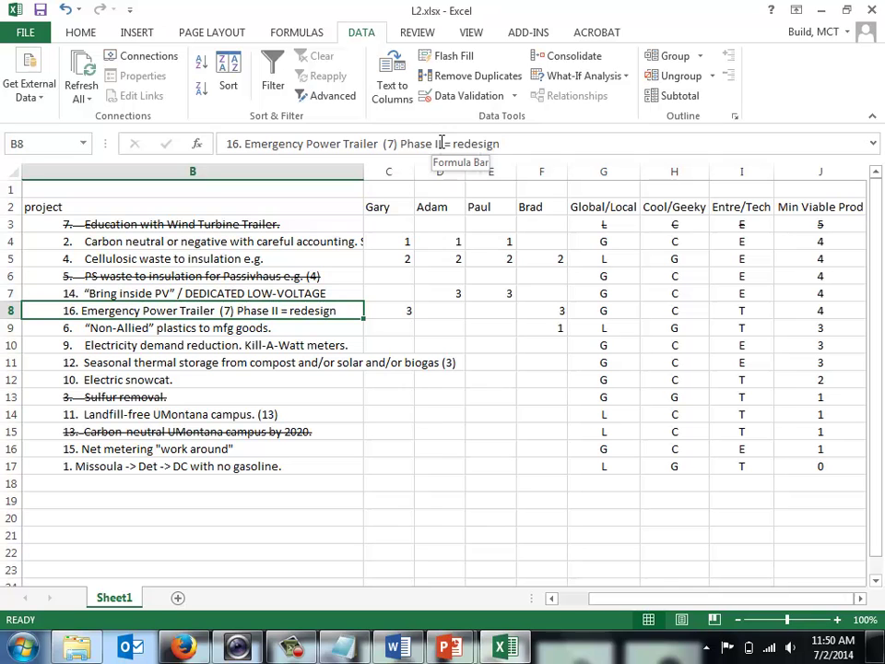
key("Up")
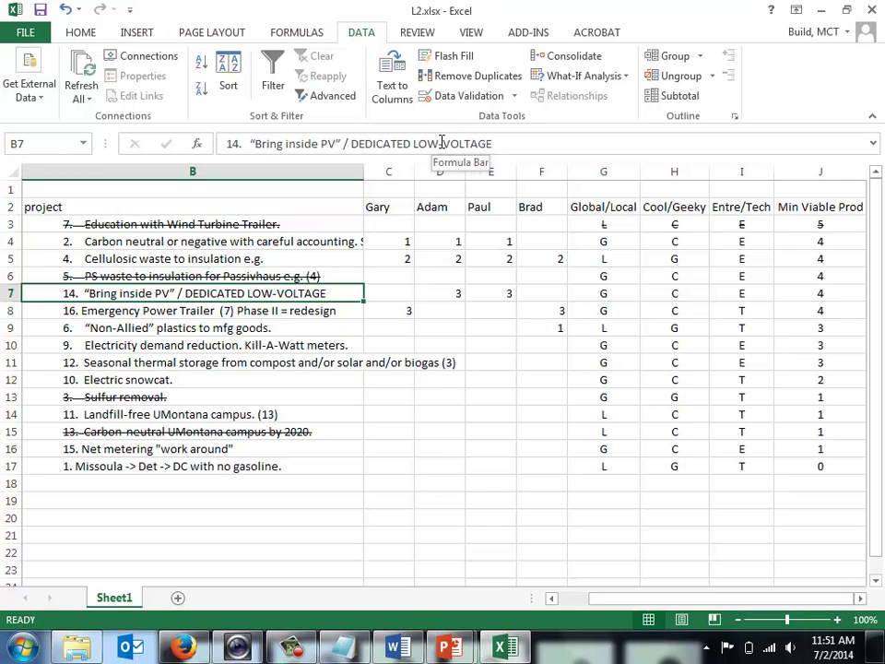
key("Down")
key("Down")
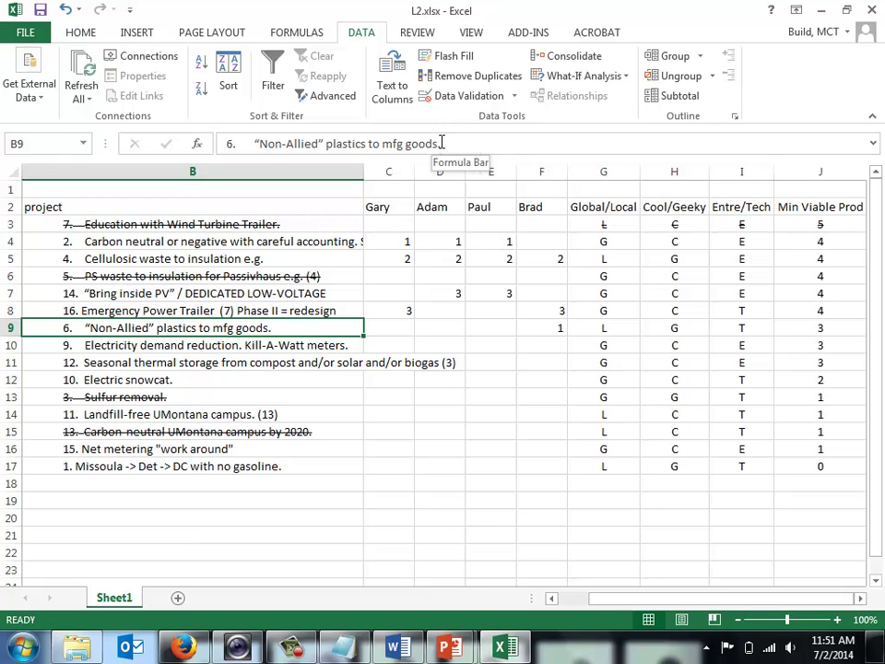
- Switch to Firefox and search the web for "lowes solar lights garden"
left_click(187, 645)
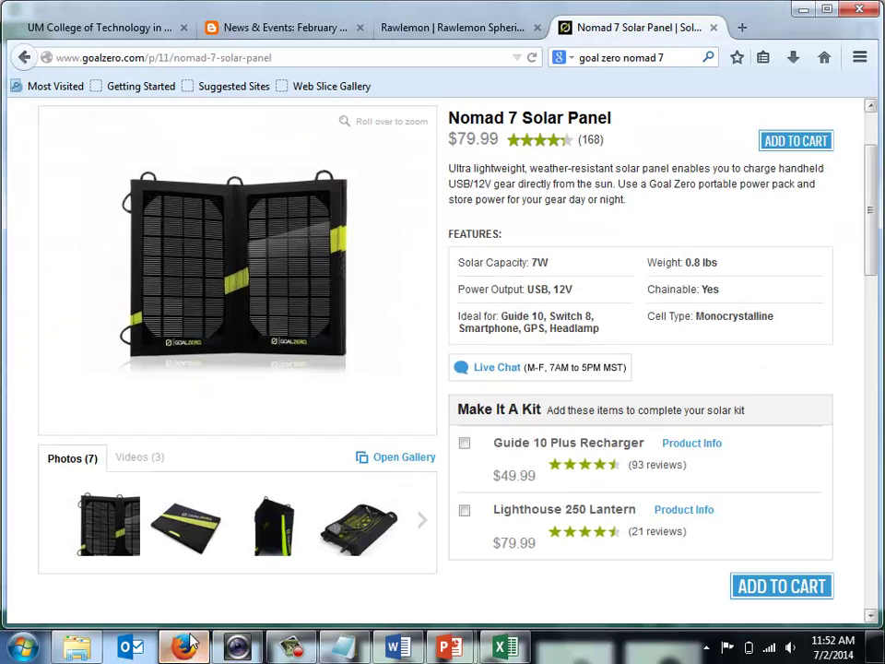
left_click(670, 58)
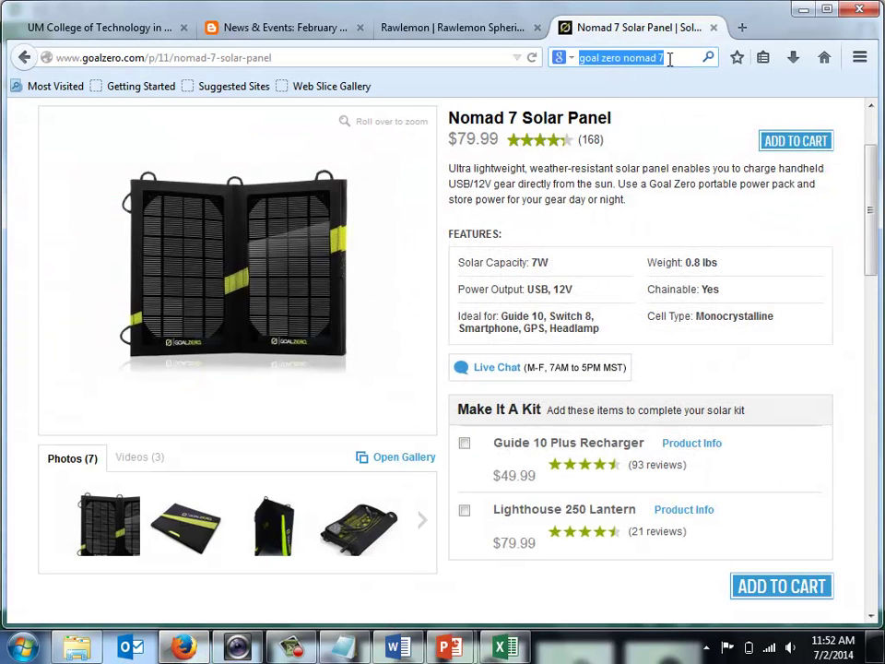
type("lowes")
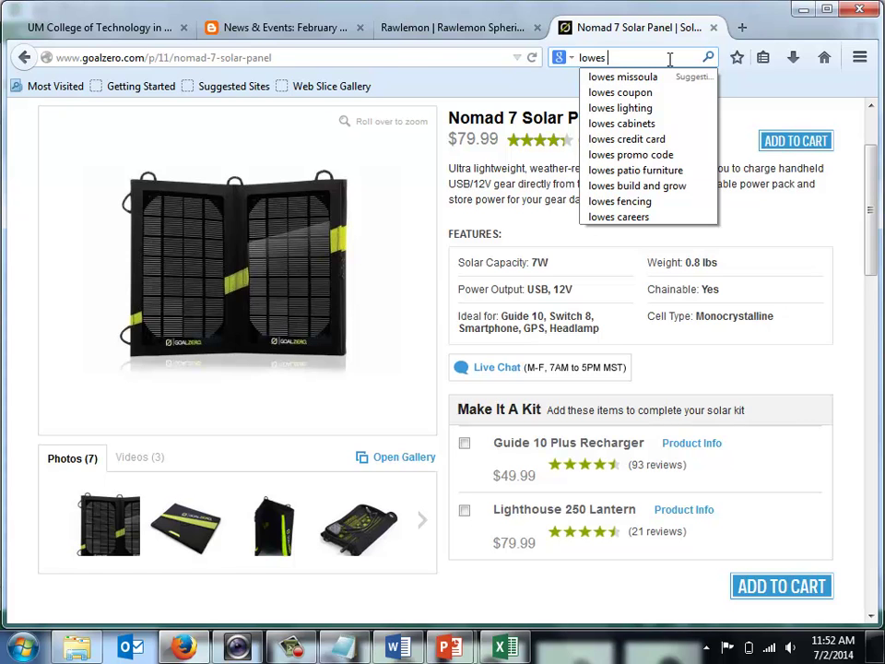
type(" solar ")
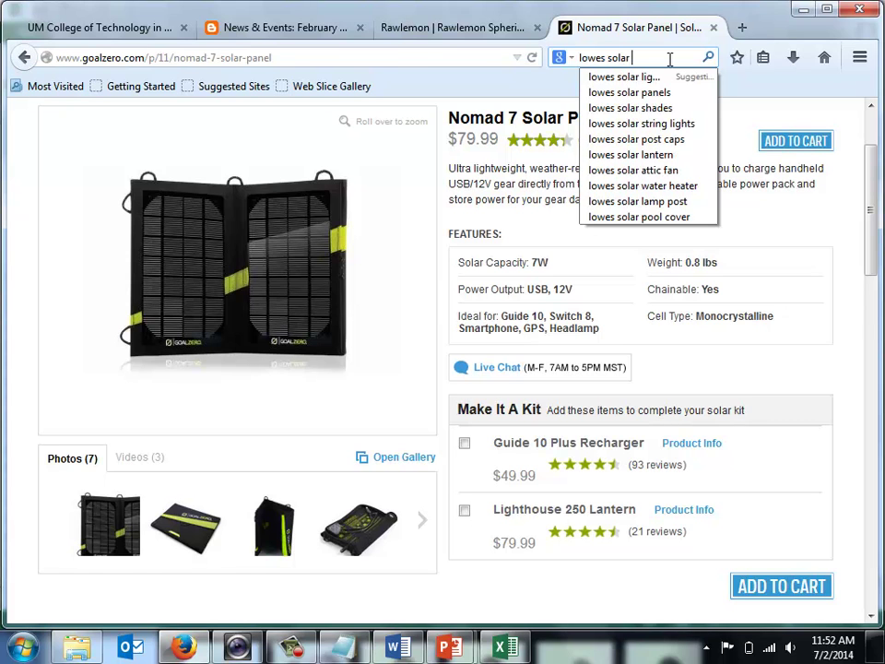
type("lights")
key("Down")
key("Down")
key("Return")
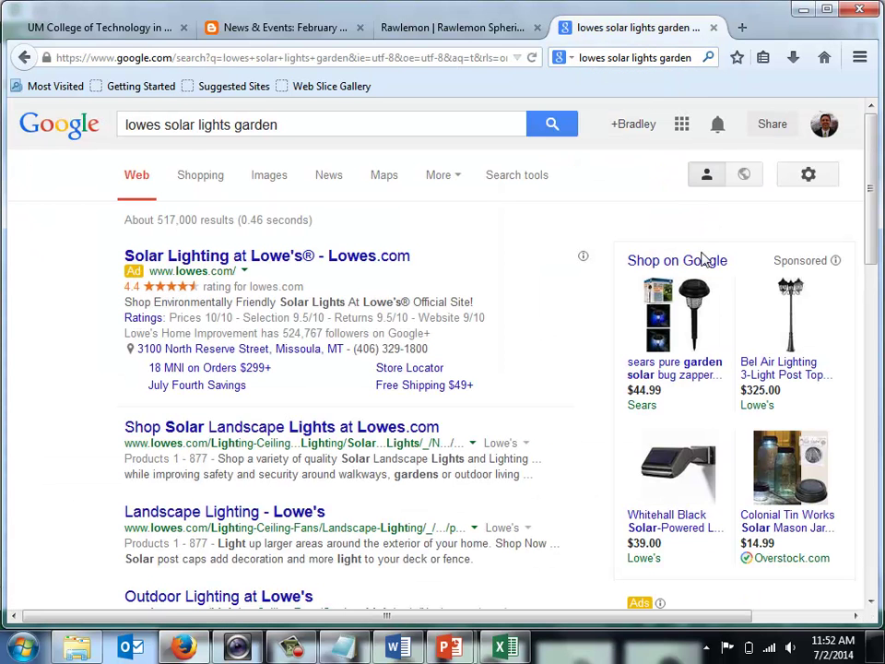
- Look over the search results and open the Lowe's solar lighting result
left_click(690, 341)
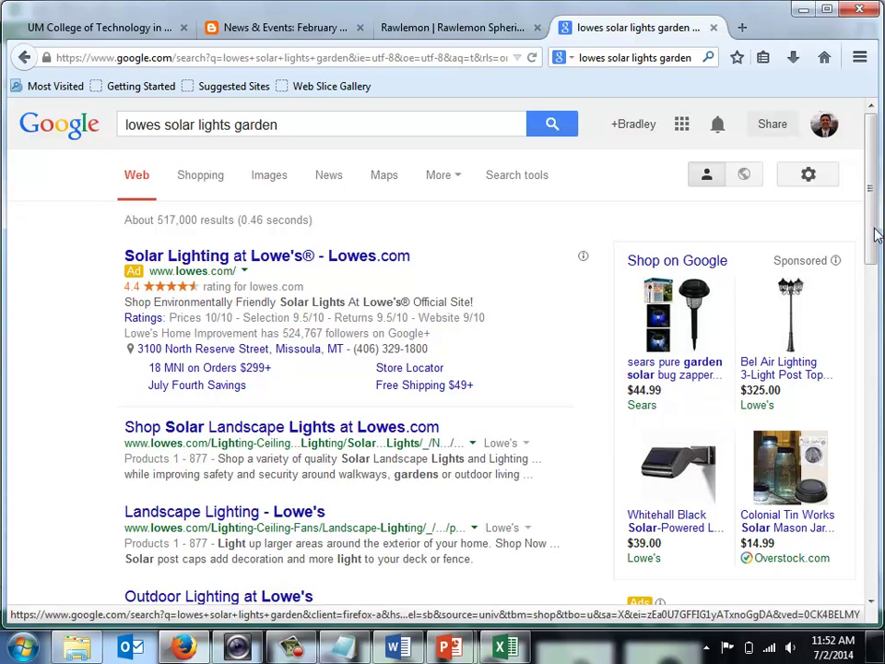
left_click_drag(876, 224, 876, 237)
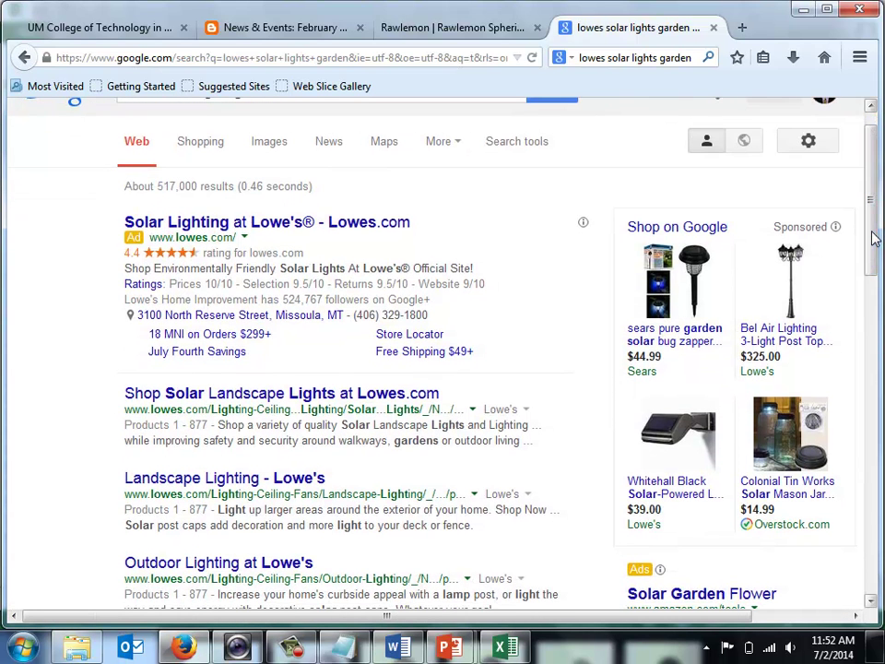
scroll(871, 223, "up", 1)
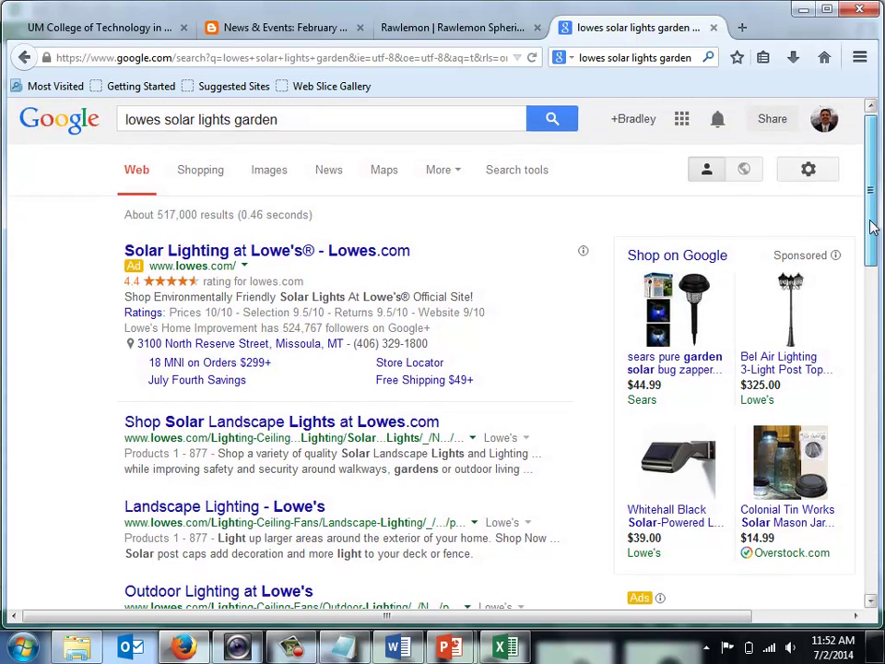
left_click(224, 264)
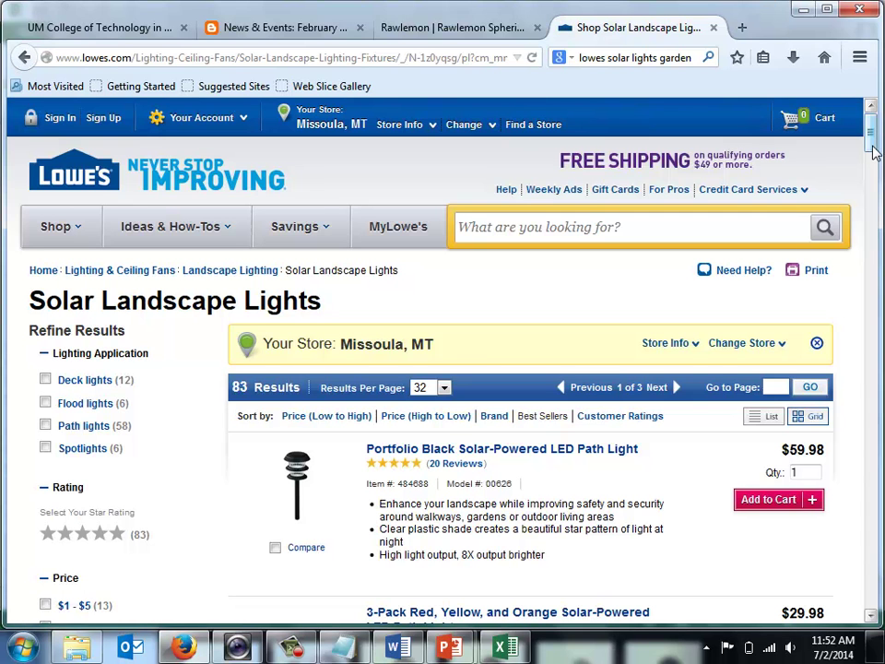
- Browse the solar landscape lights and open the Yards & Beyond 10-Pack Black Solar-Powered LED Path Lights product page
scroll(874, 153, "down", 5)
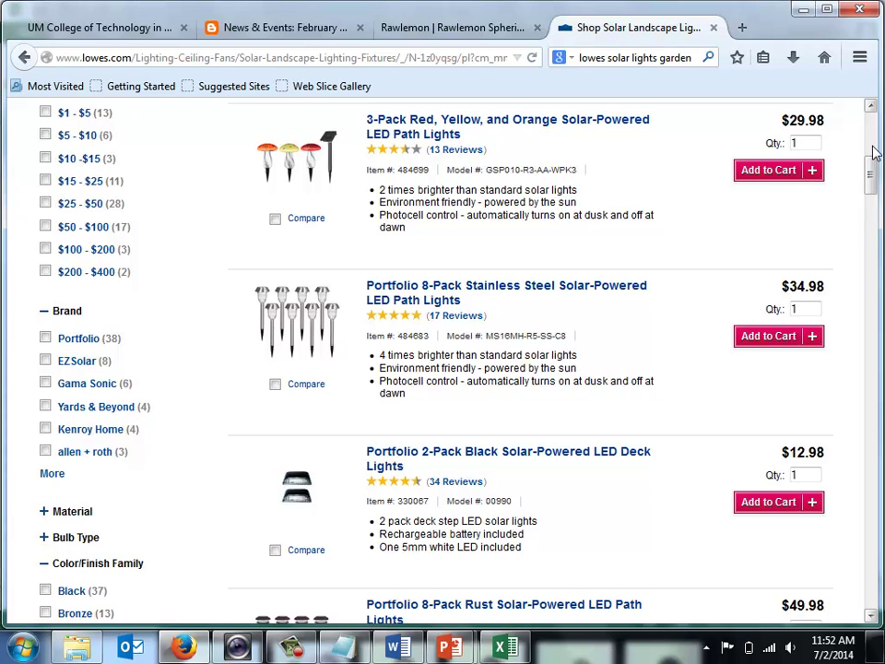
scroll(875, 153, "down", 5)
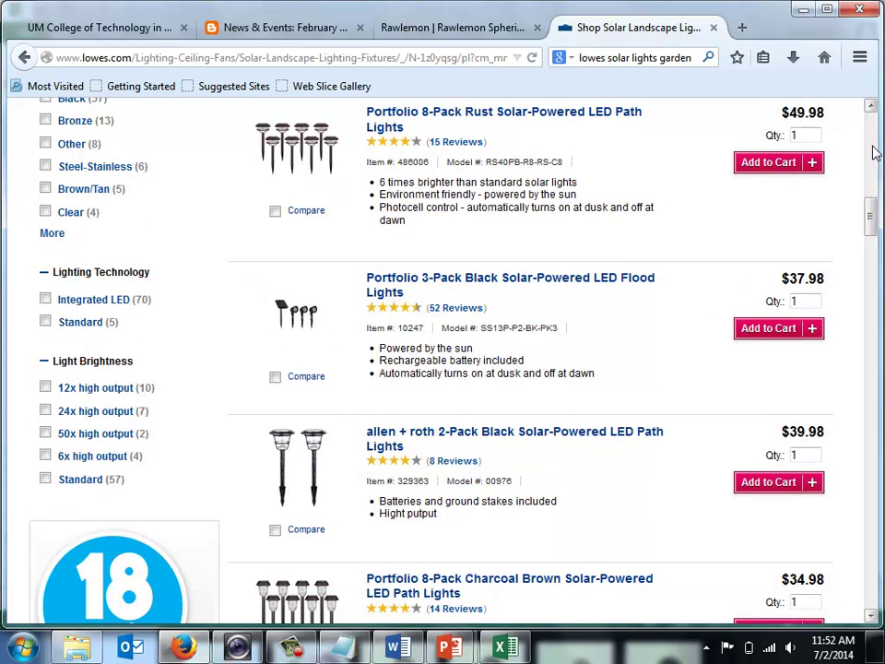
scroll(874, 153, "down", 5)
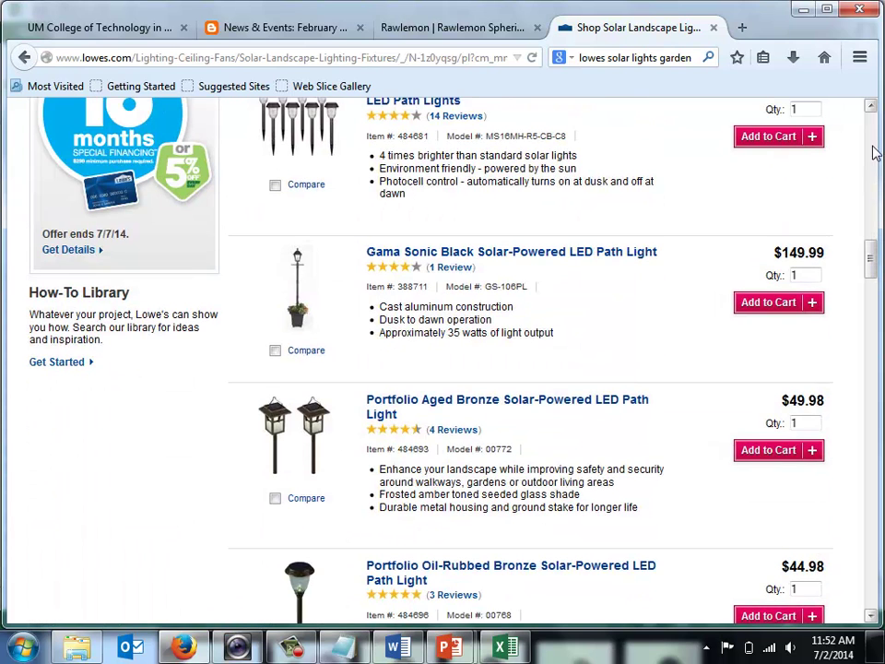
scroll(874, 153, "down", 5)
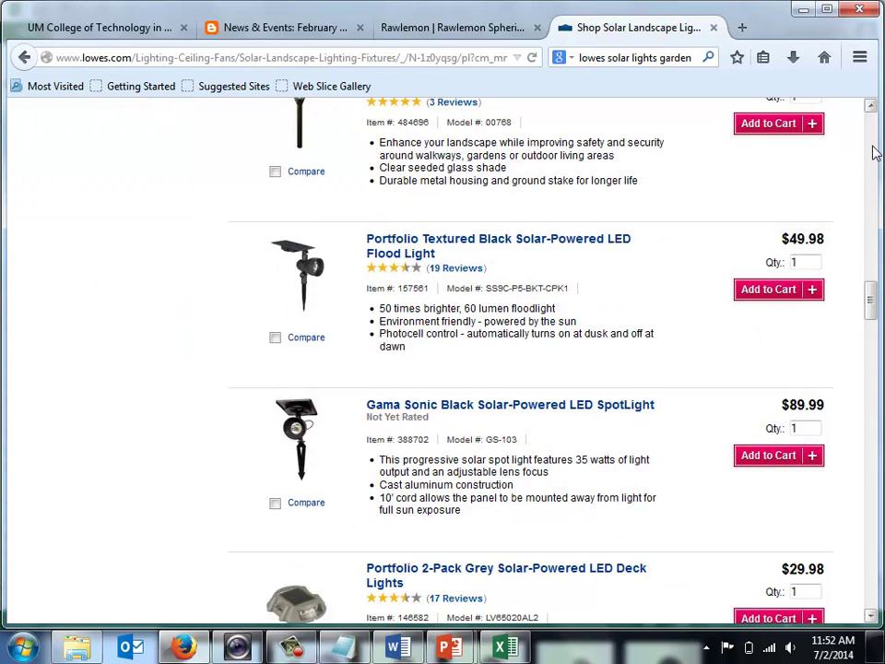
scroll(874, 153, "down", 5)
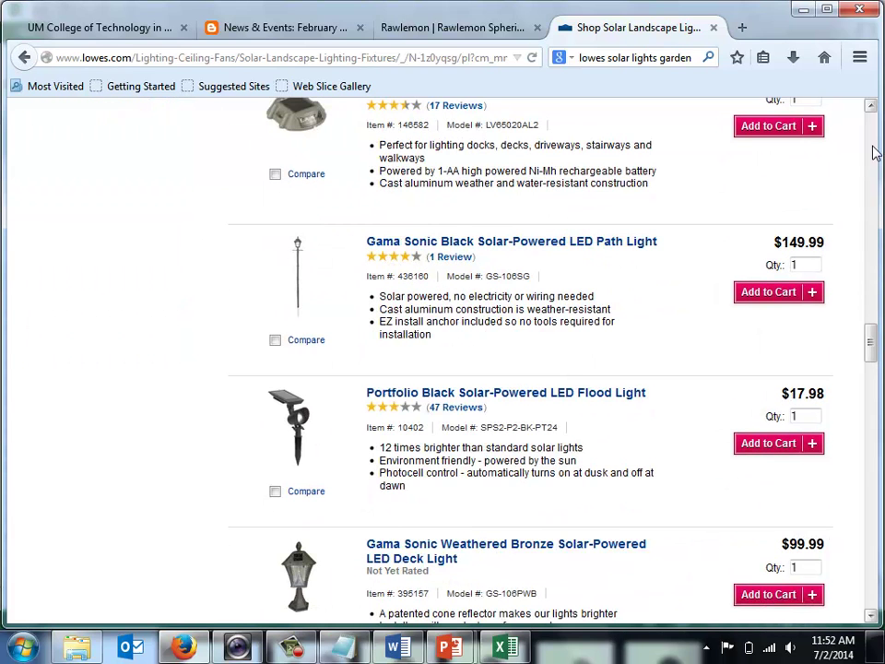
scroll(874, 153, "down", 5)
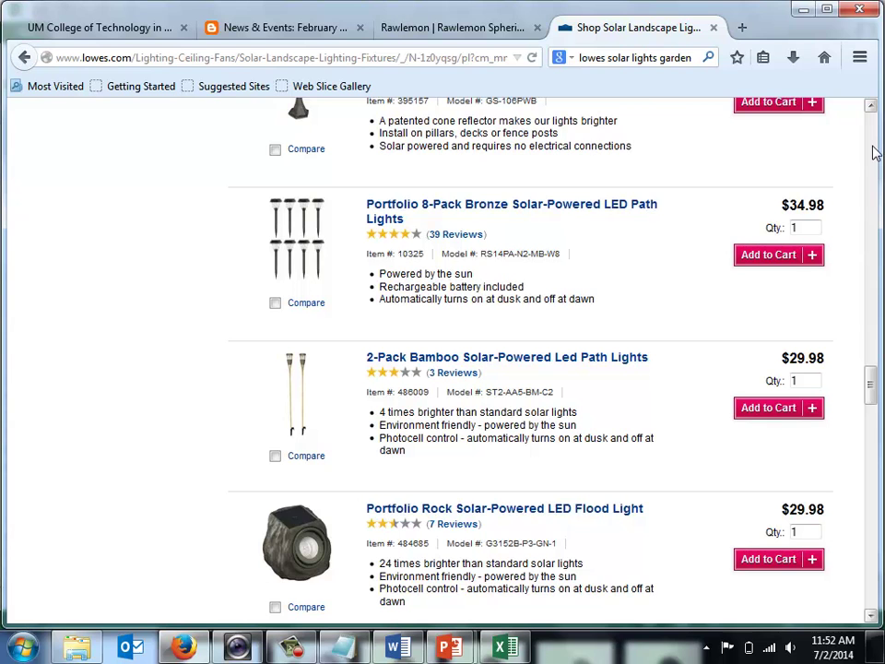
scroll(874, 153, "down", 5)
scroll(875, 153, "down", 5)
scroll(875, 153, "up", 5)
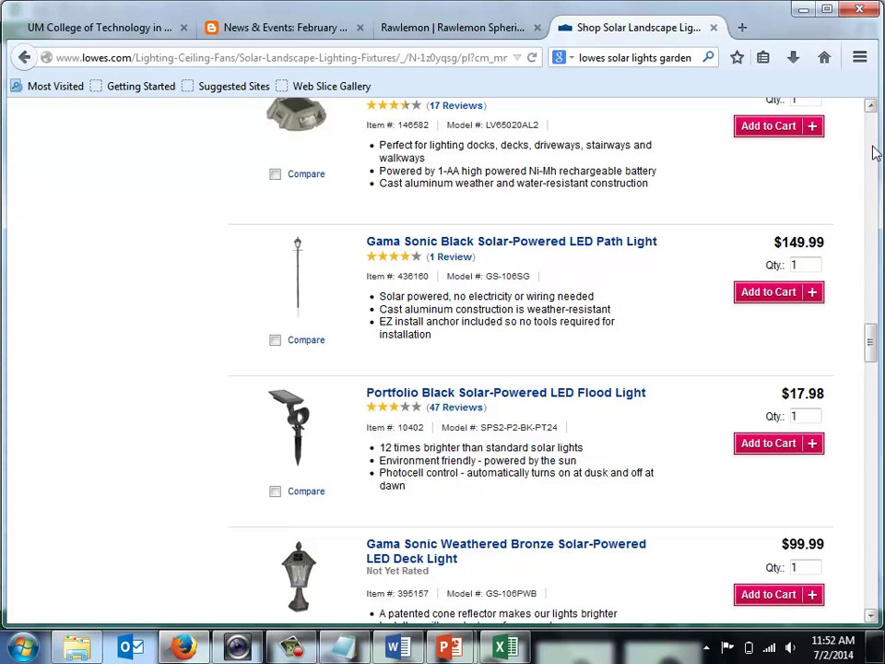
scroll(874, 153, "down", 5)
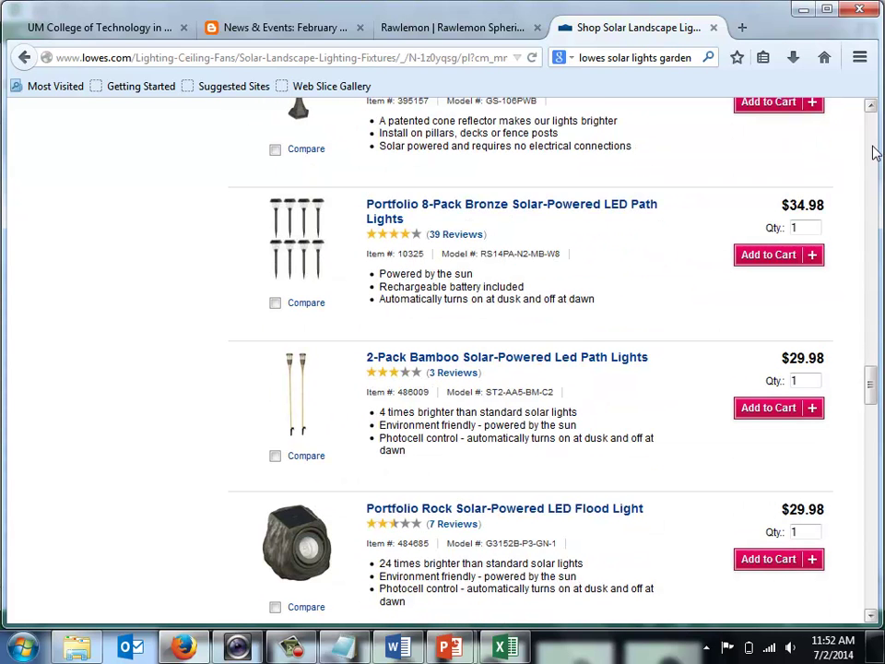
scroll(874, 153, "down", 5)
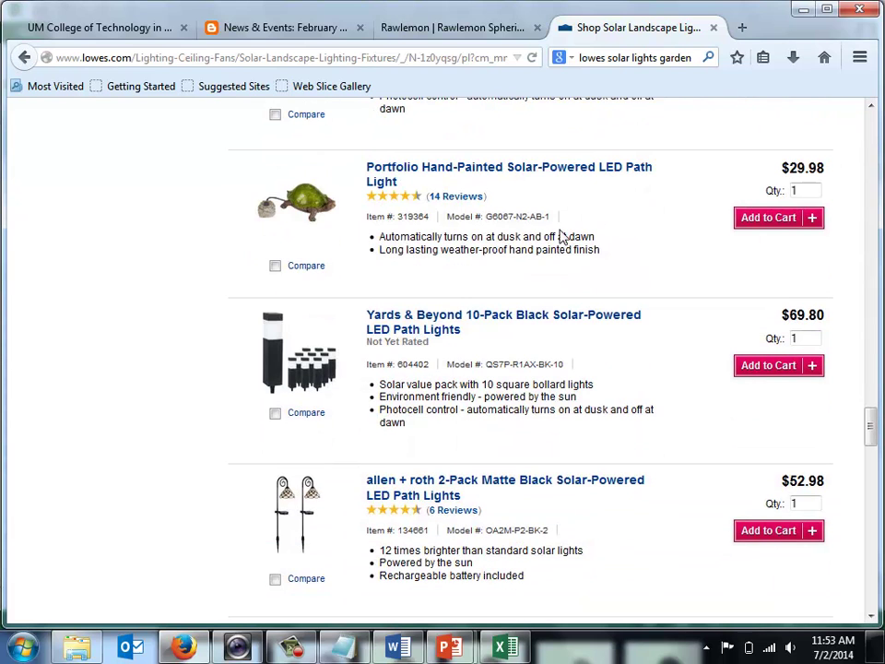
left_click(305, 382)
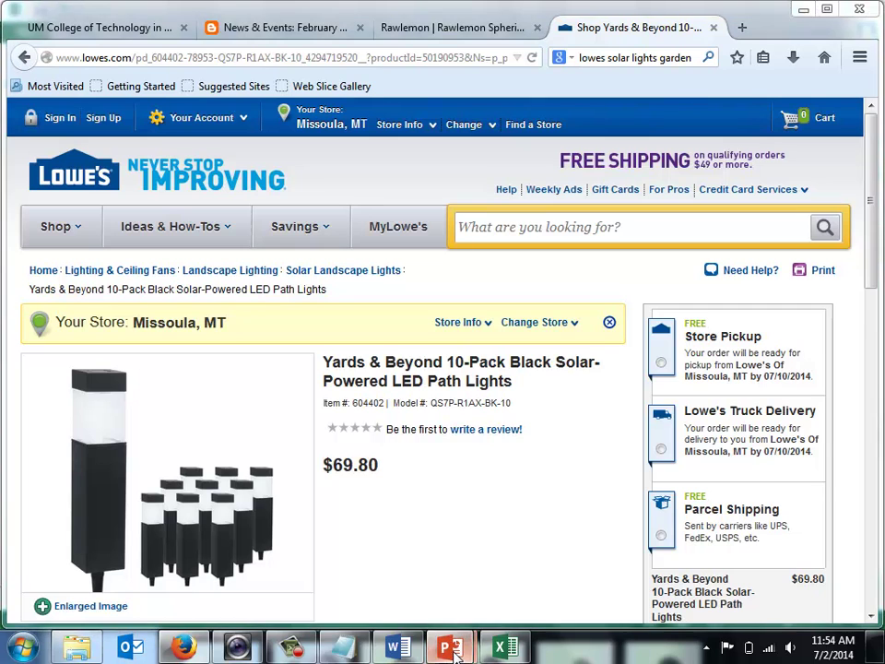
- Switch to Presentation2 in PowerPoint and add a blank second slide
mouse_move(449, 647)
left_click(489, 567)
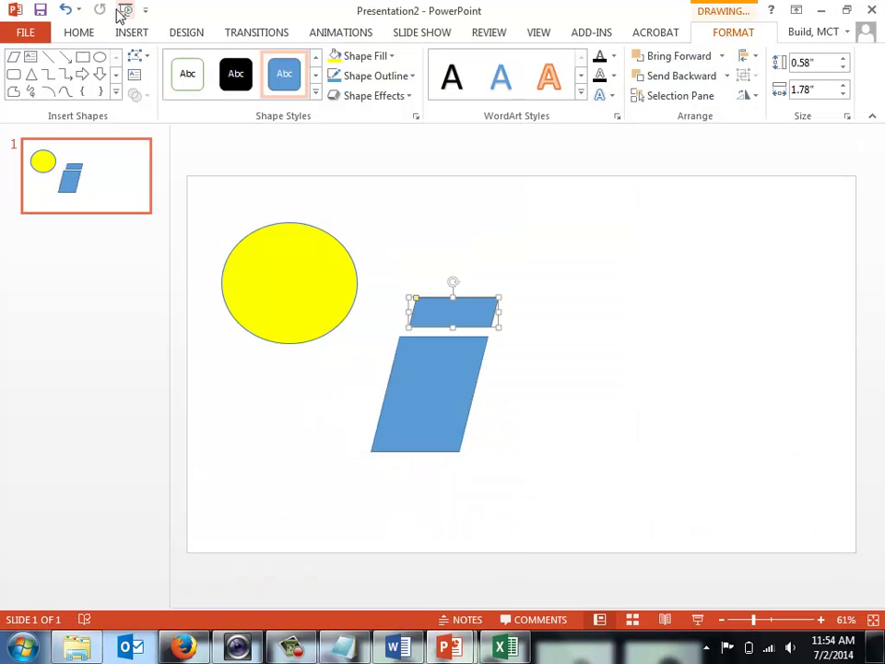
left_click(130, 33)
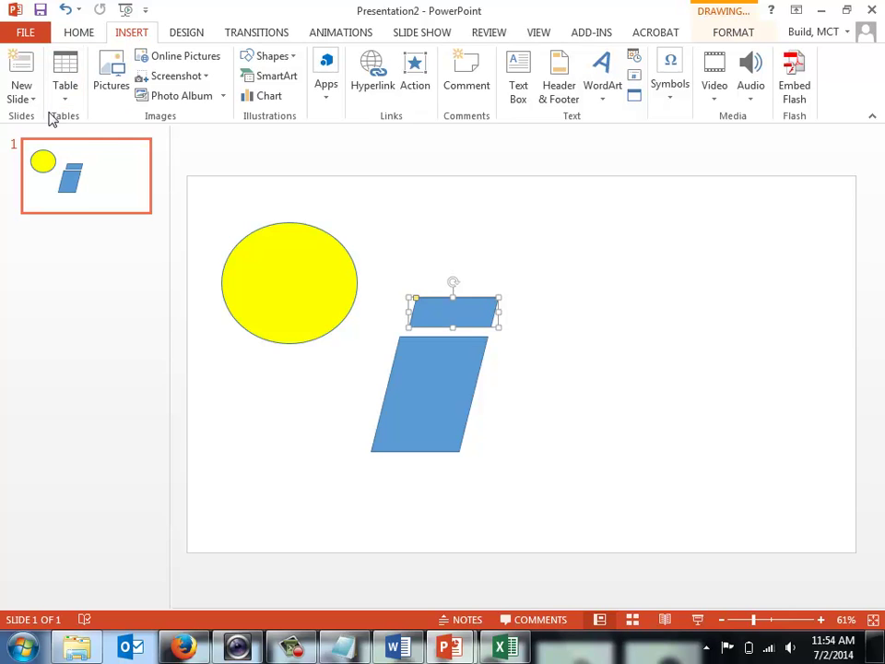
left_click(21, 98)
left_click(35, 247)
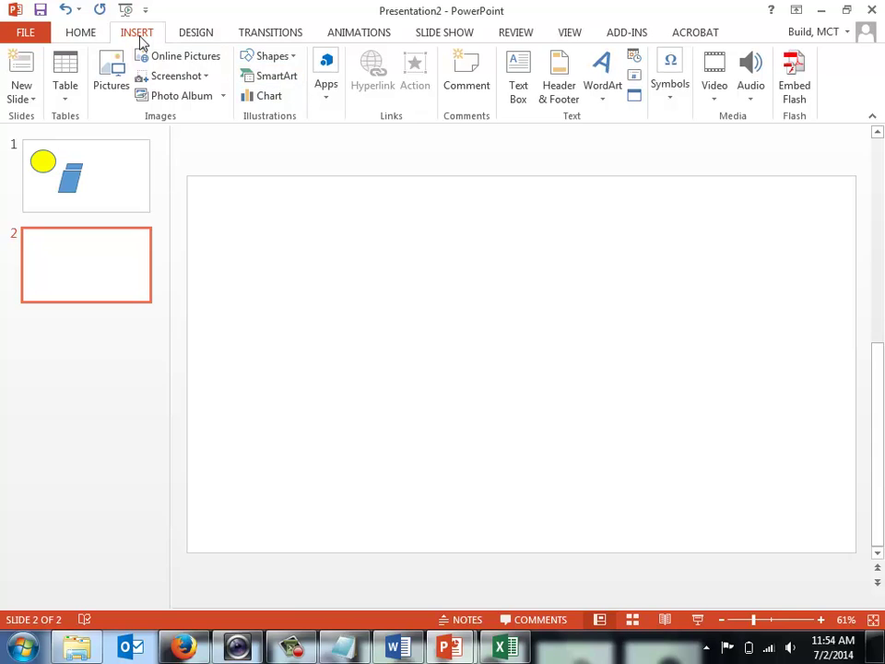
- Draw a flat oval about 2.03" wide and 0.71" high in the upper-left part of slide 2
left_click(270, 57)
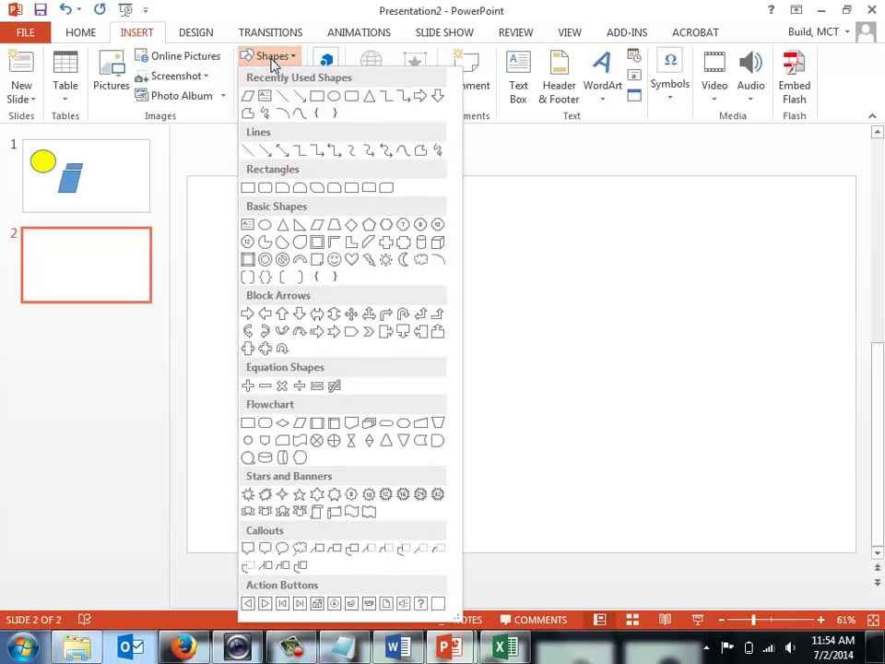
left_click(332, 93)
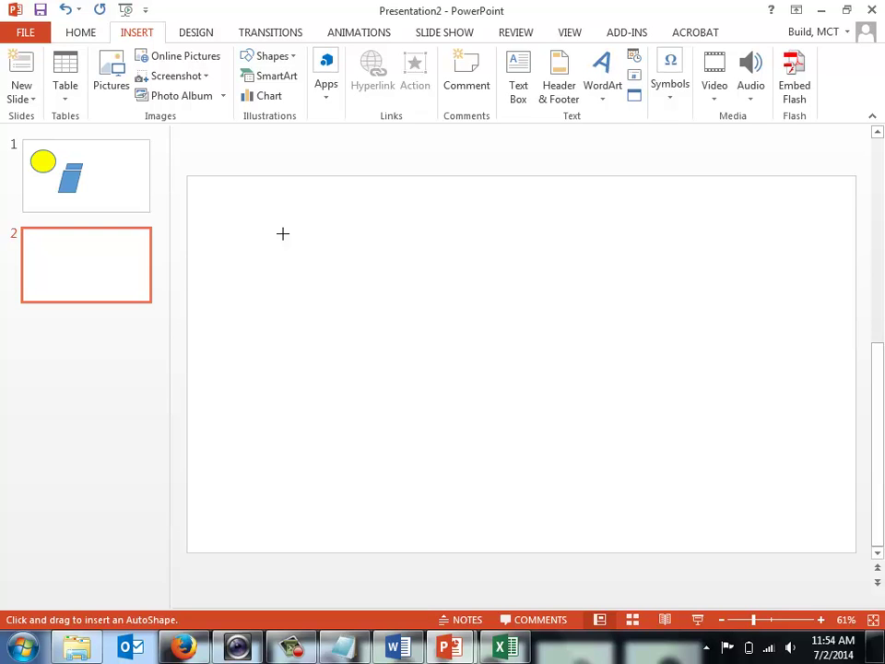
left_click_drag(281, 262, 385, 296)
left_click_drag(317, 294, 289, 295)
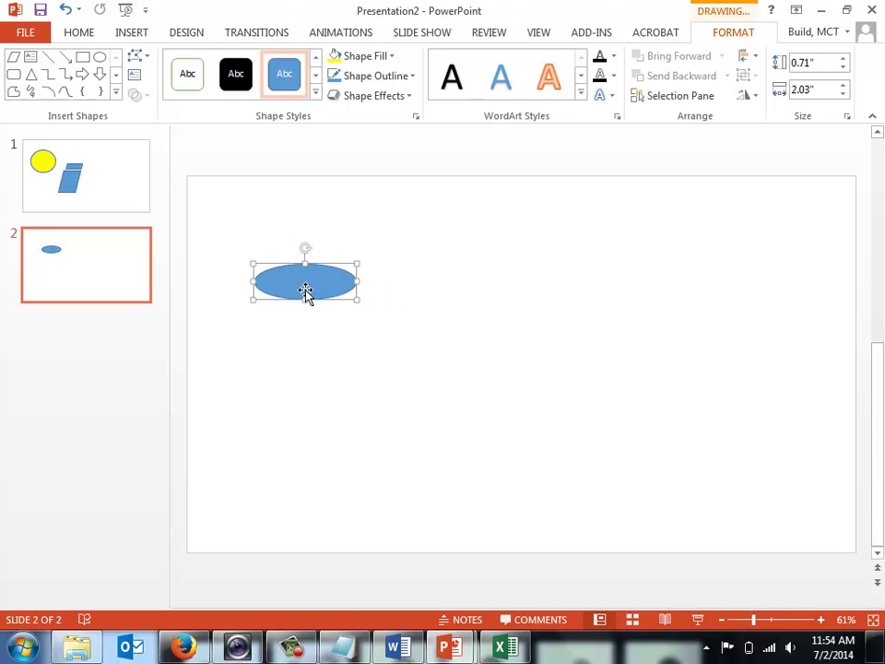
- Set the oval's 3-D format depth size to 100 pt
right_click(311, 295)
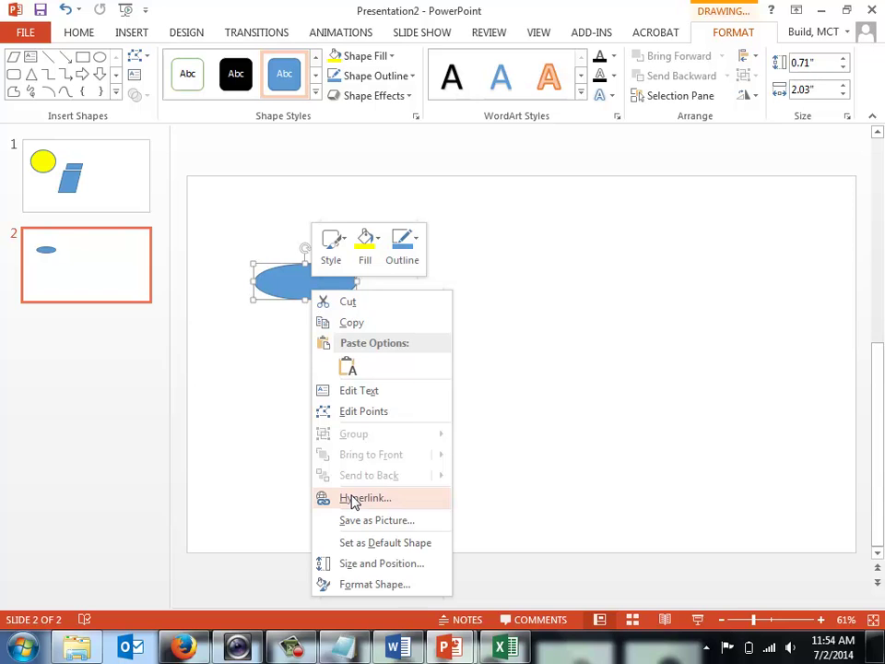
left_click(364, 584)
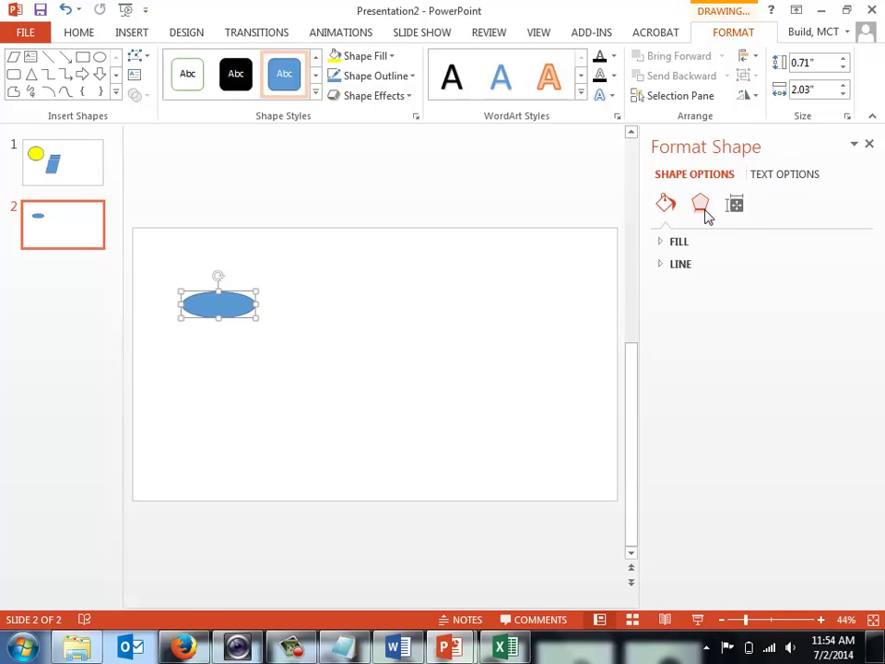
left_click(703, 211)
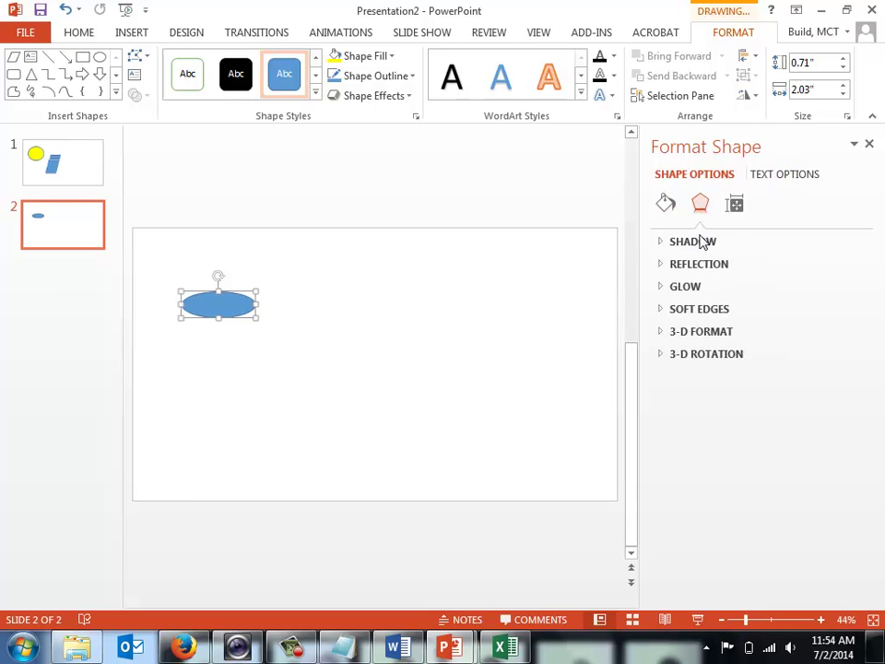
left_click(704, 334)
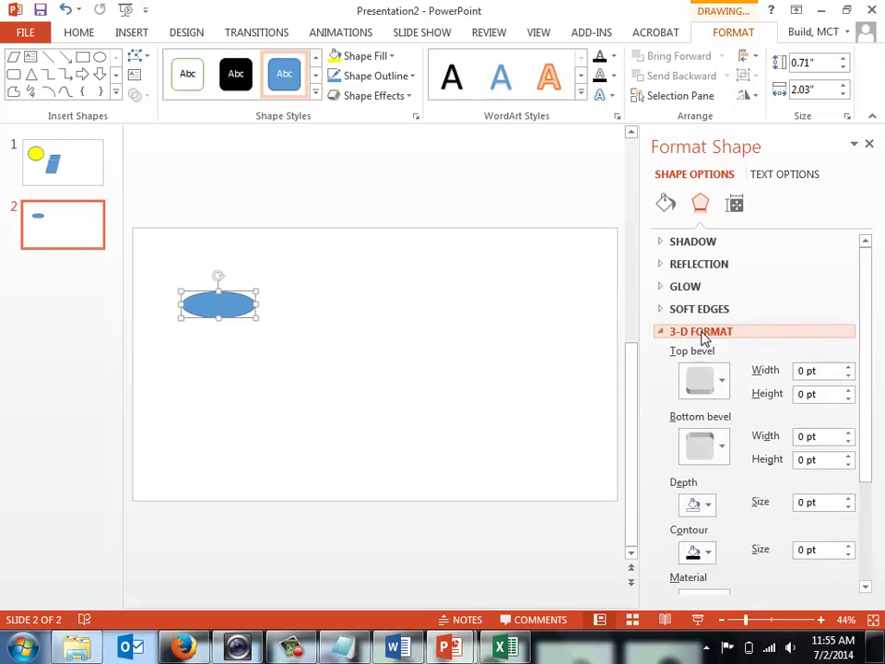
left_click_drag(861, 290, 868, 344)
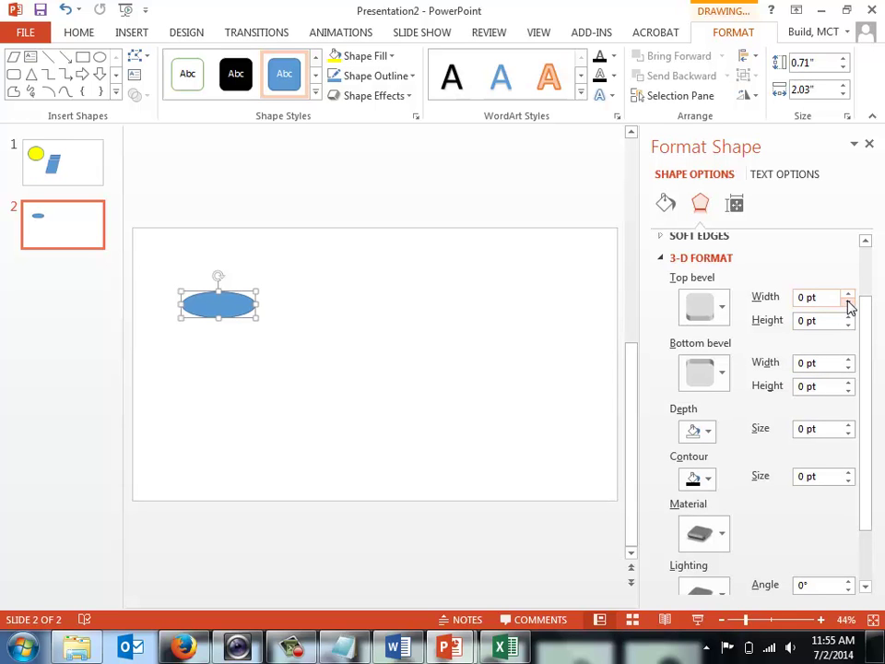
left_click_drag(837, 432, 790, 437)
type("100")
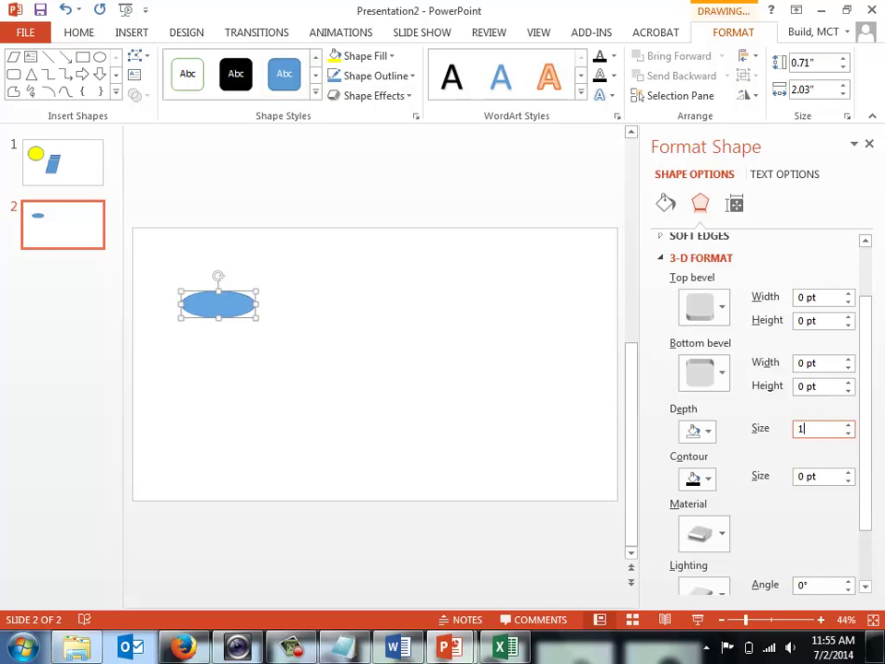